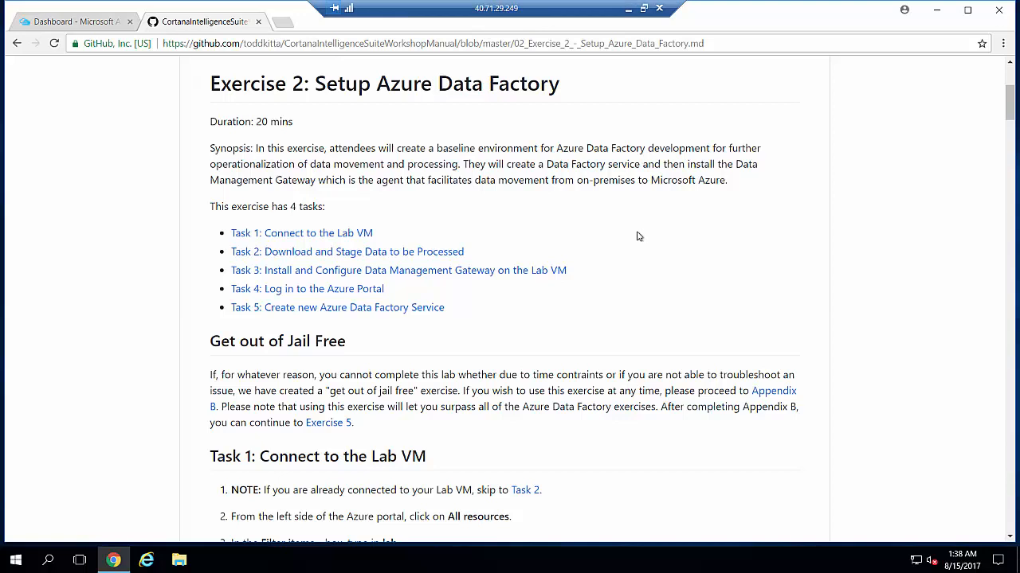
Download FlightsAndWeather.csv from the Task 2 link in the manual and move it from Downloads into C:\data
{"action": "left_click", "coordinate": [447, 254]}
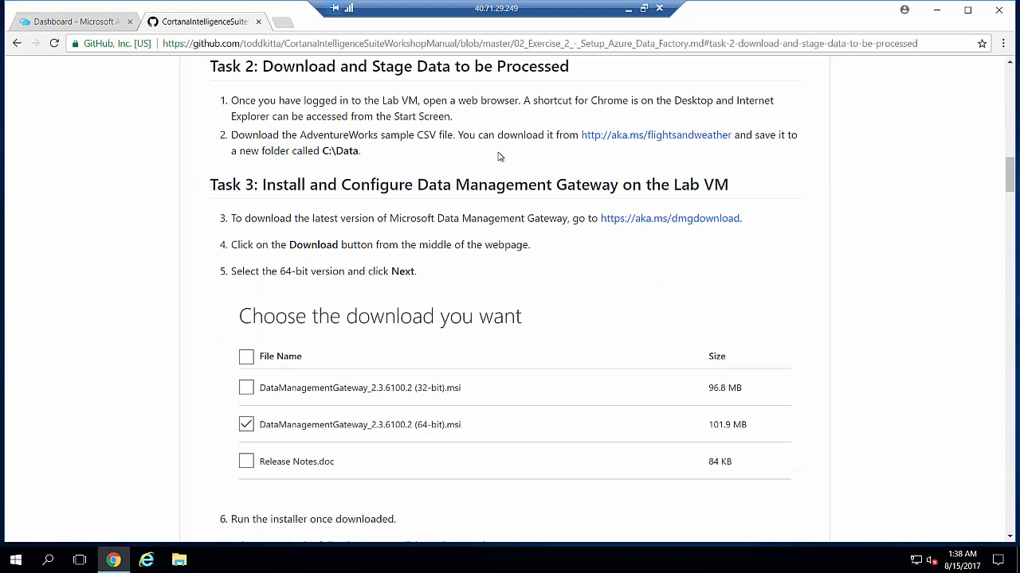
{"action": "left_click", "coordinate": [675, 147]}
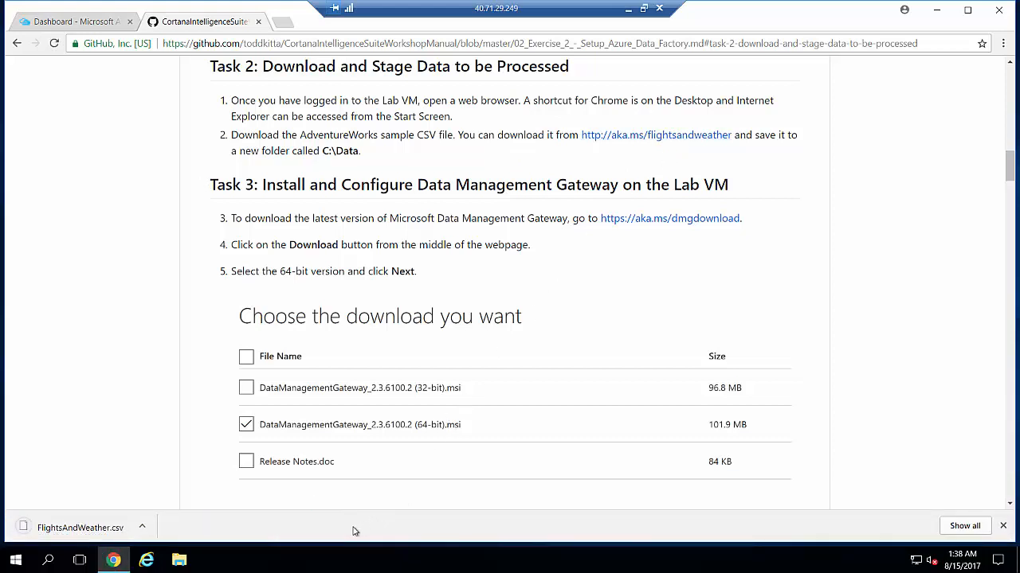
{"action": "left_click", "coordinate": [178, 560]}
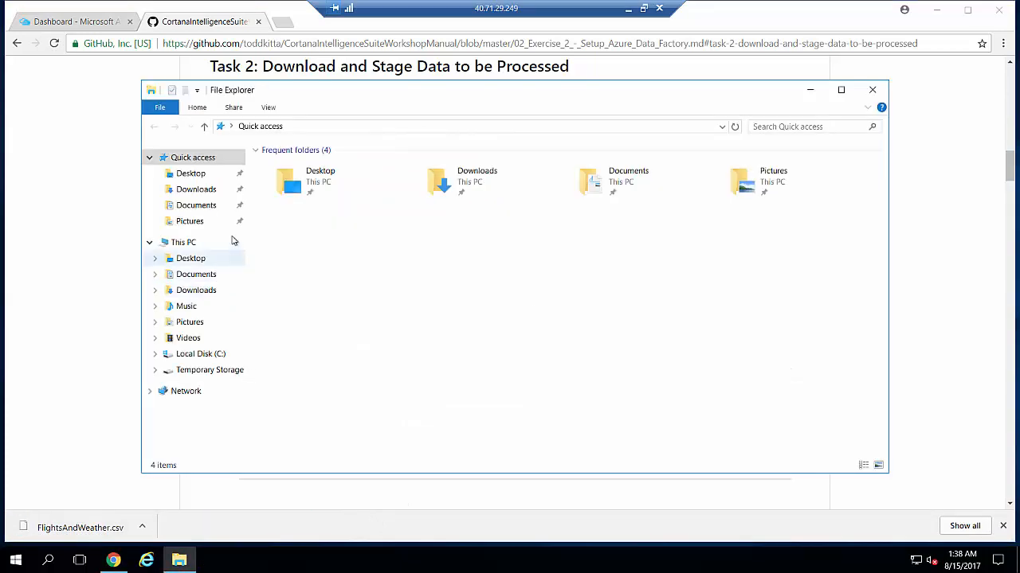
{"action": "left_click", "coordinate": [203, 192]}
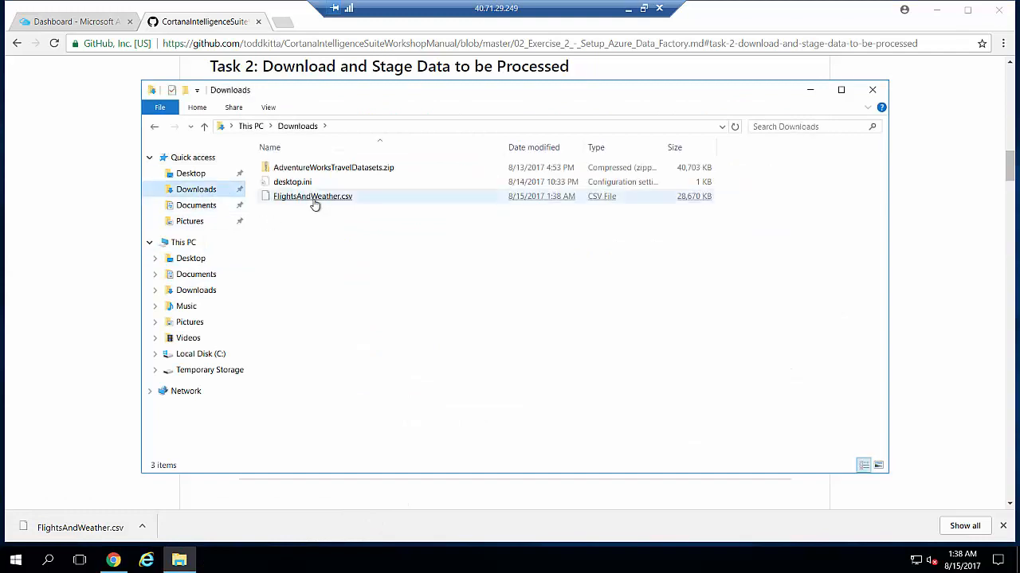
{"action": "left_click", "coordinate": [315, 201]}
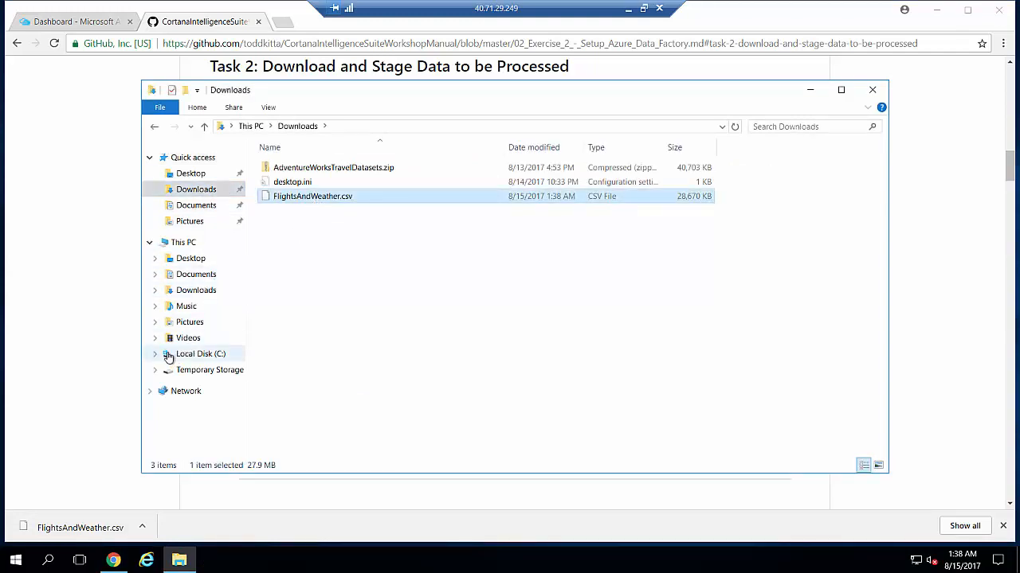
{"action": "left_click", "coordinate": [156, 356]}
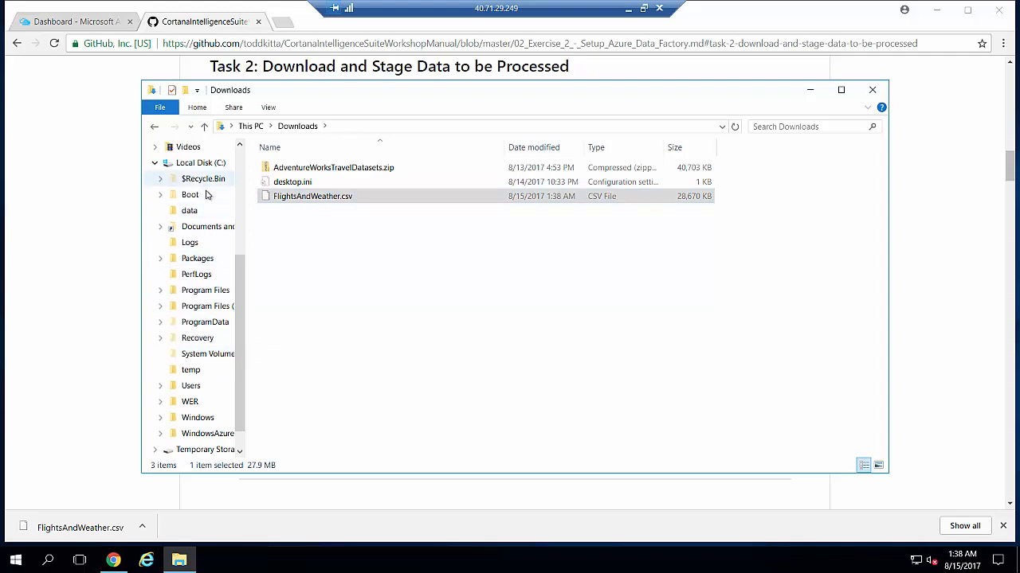
{"action": "left_click_drag", "start_coordinate": [299, 199], "coordinate": [196, 212]}
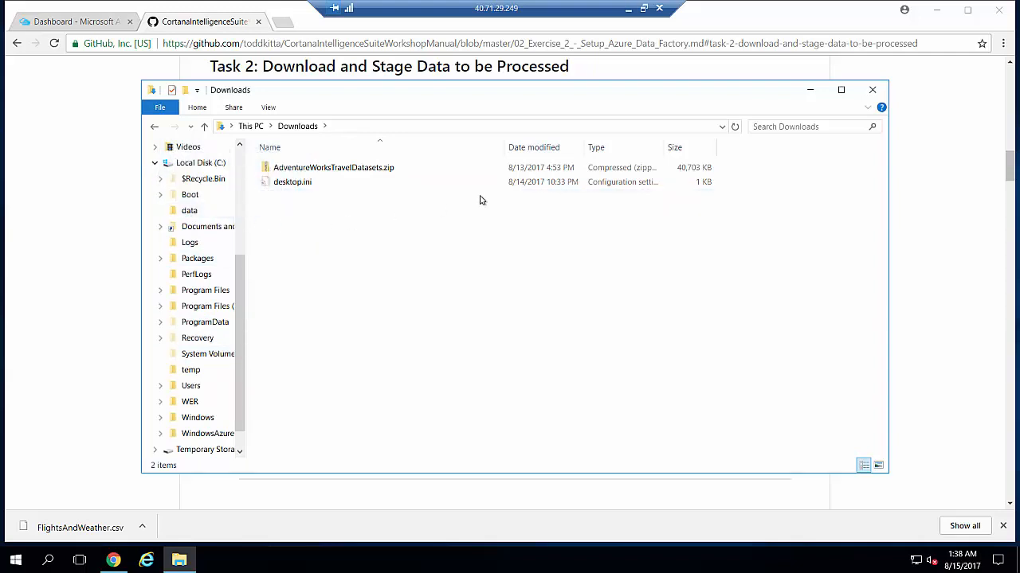
{"action": "left_click", "coordinate": [872, 89]}
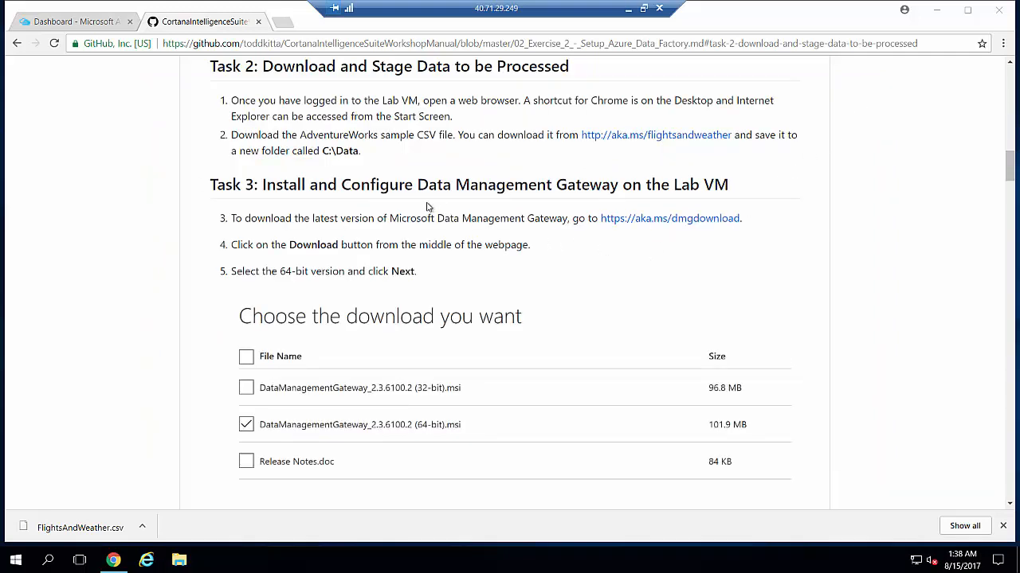
Download the 64-bit Data Management Gateway installer through the Task 3 link and return to the exercise instructions
{"action": "left_click", "coordinate": [664, 220]}
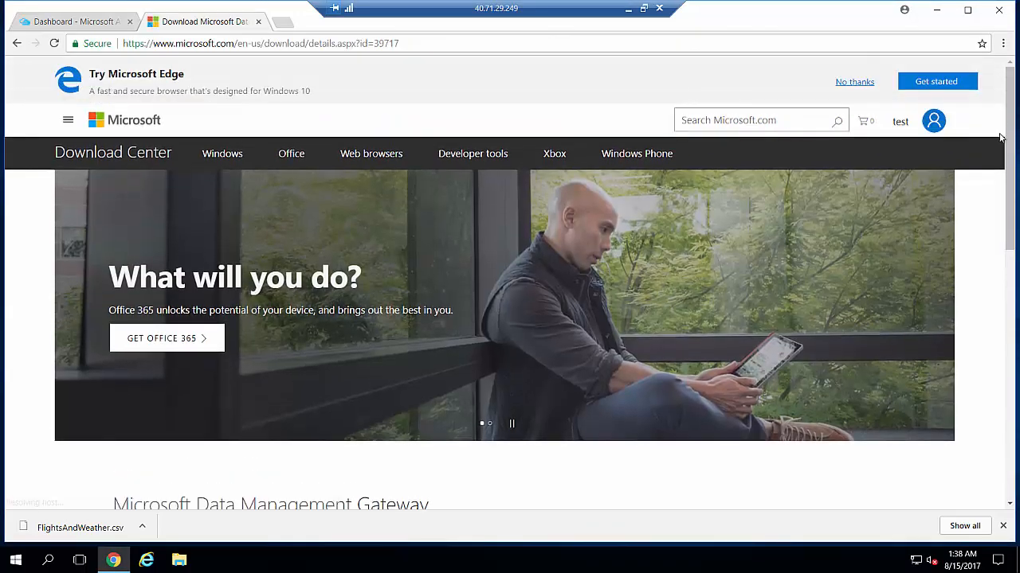
{"action": "scroll", "coordinate": [931, 291], "scroll_direction": "down", "scroll_amount": 5}
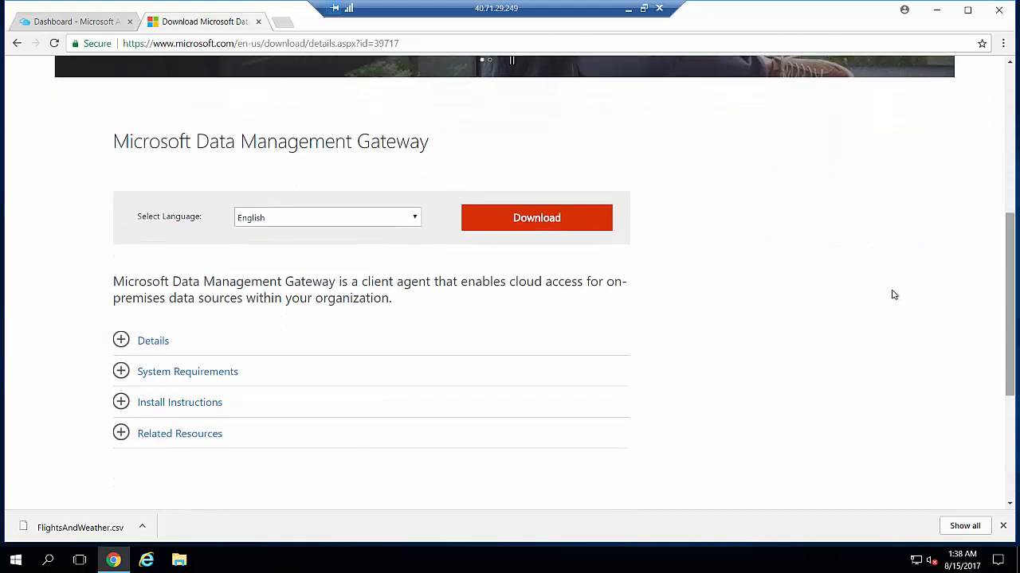
{"action": "left_click", "coordinate": [567, 233]}
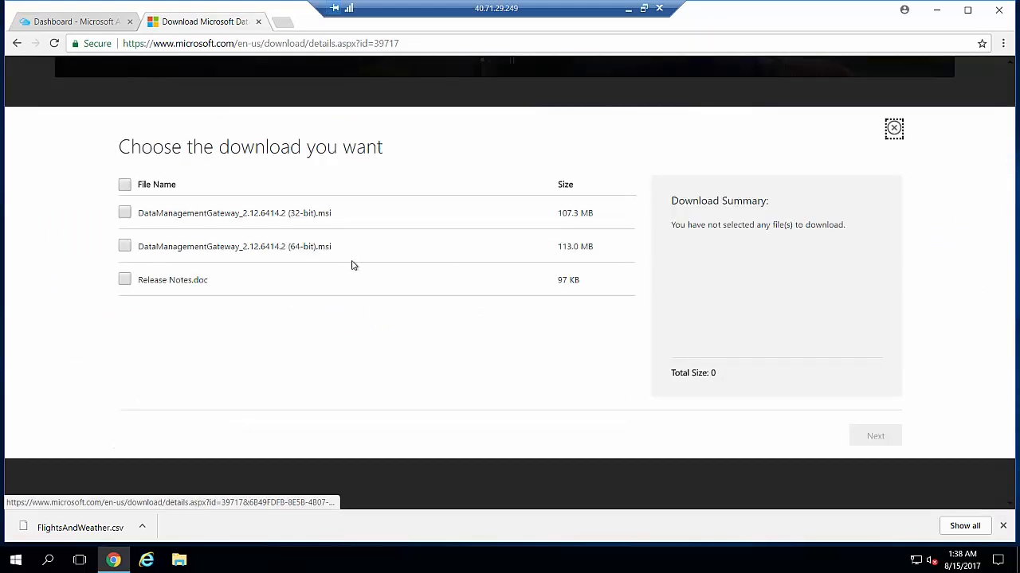
{"action": "left_click", "coordinate": [124, 247]}
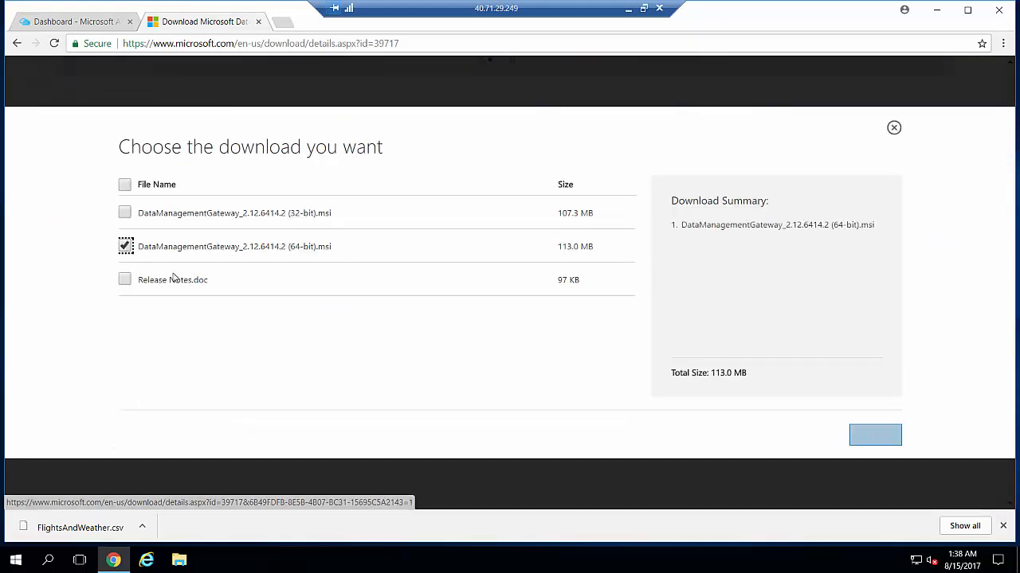
{"action": "left_click", "coordinate": [871, 441]}
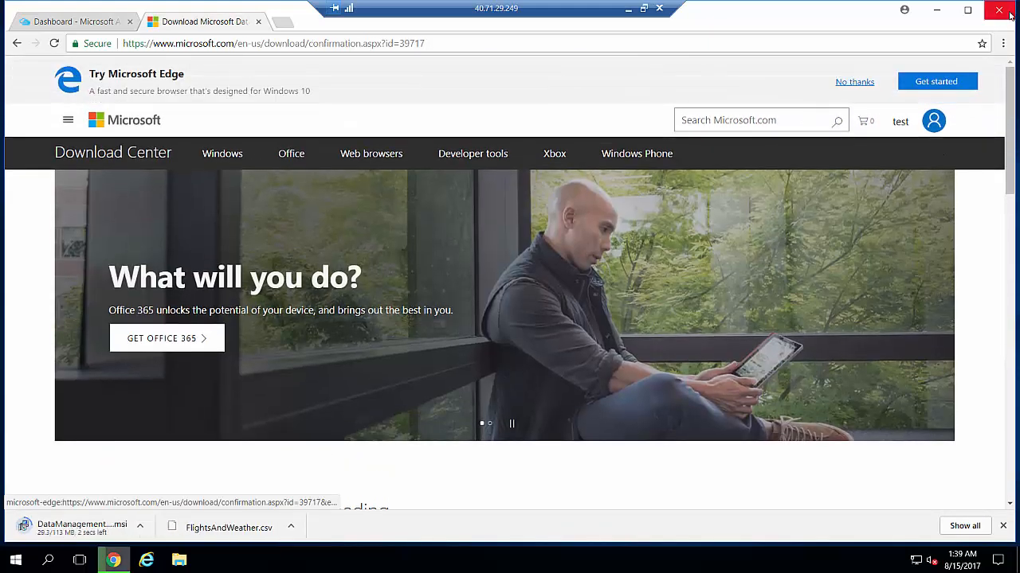
{"action": "left_click", "coordinate": [998, 10]}
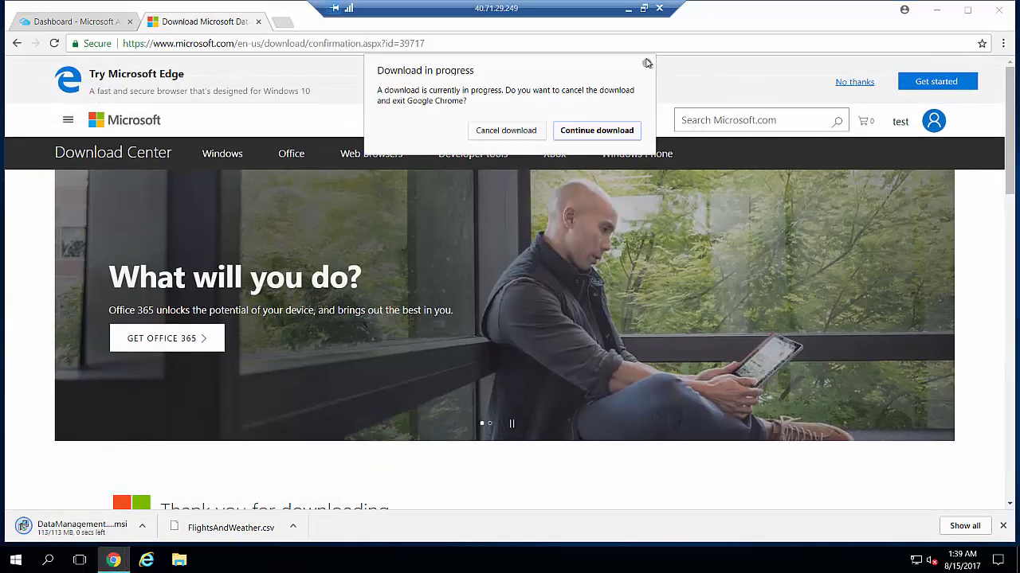
{"action": "left_click", "coordinate": [646, 63]}
{"action": "left_click", "coordinate": [16, 43]}
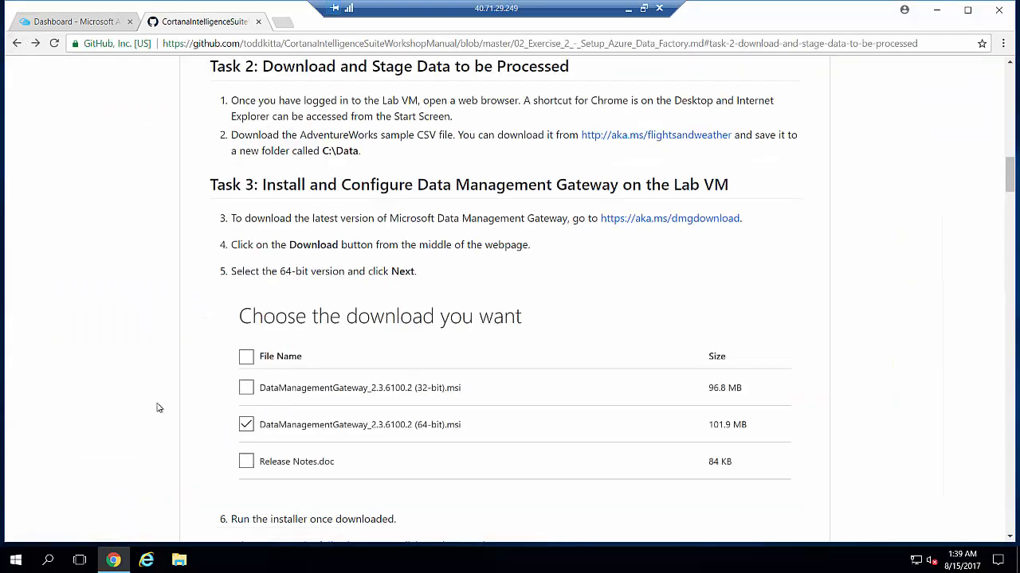
Run DataManagementGateway_2.12.6414.2 (64-bit).msi from Downloads and clear the file and browser windows from behind the setup wizard
{"action": "left_click", "coordinate": [178, 560]}
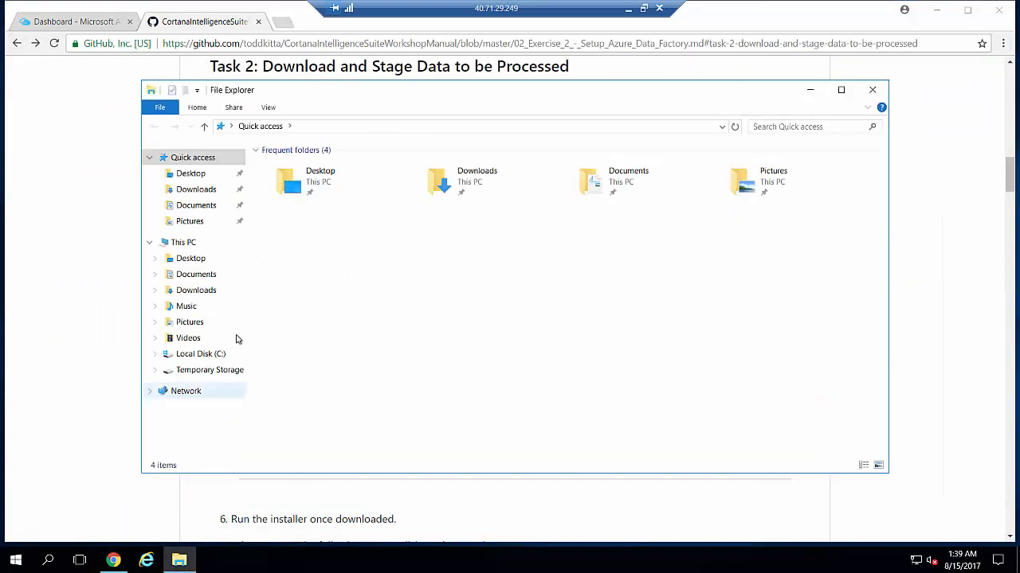
{"action": "left_click", "coordinate": [197, 191]}
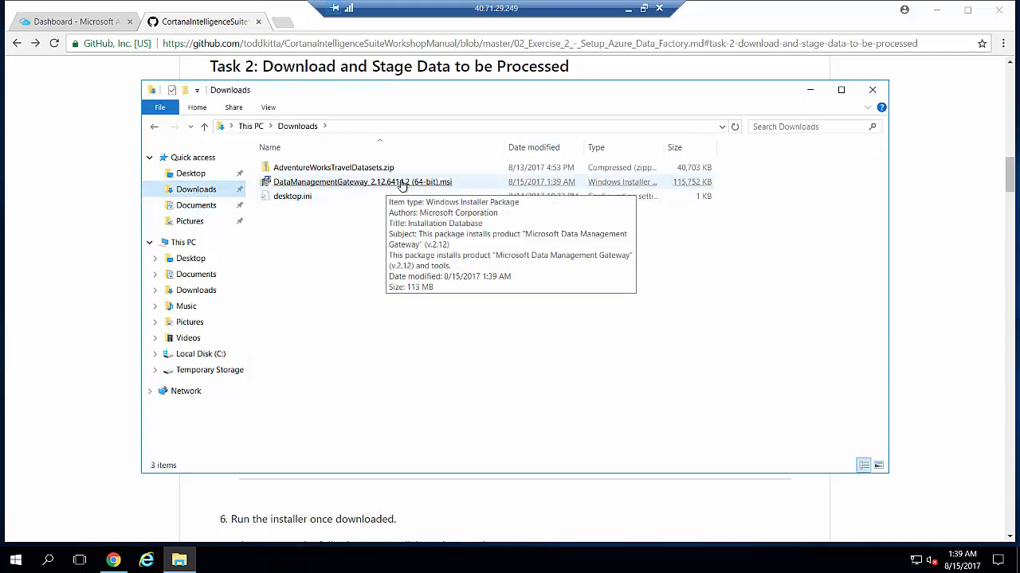
{"action": "double_click", "coordinate": [388, 185]}
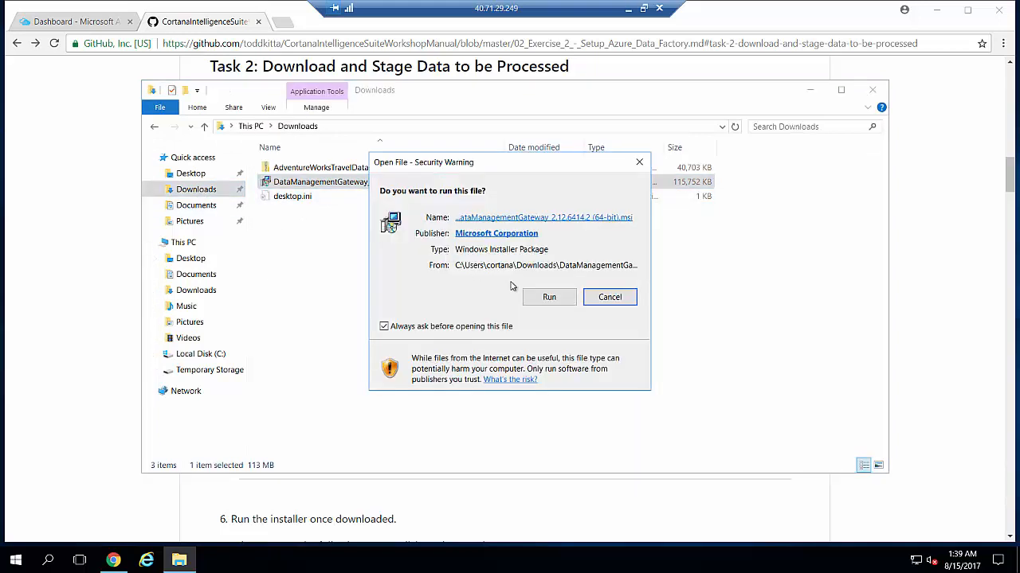
{"action": "left_click", "coordinate": [547, 297]}
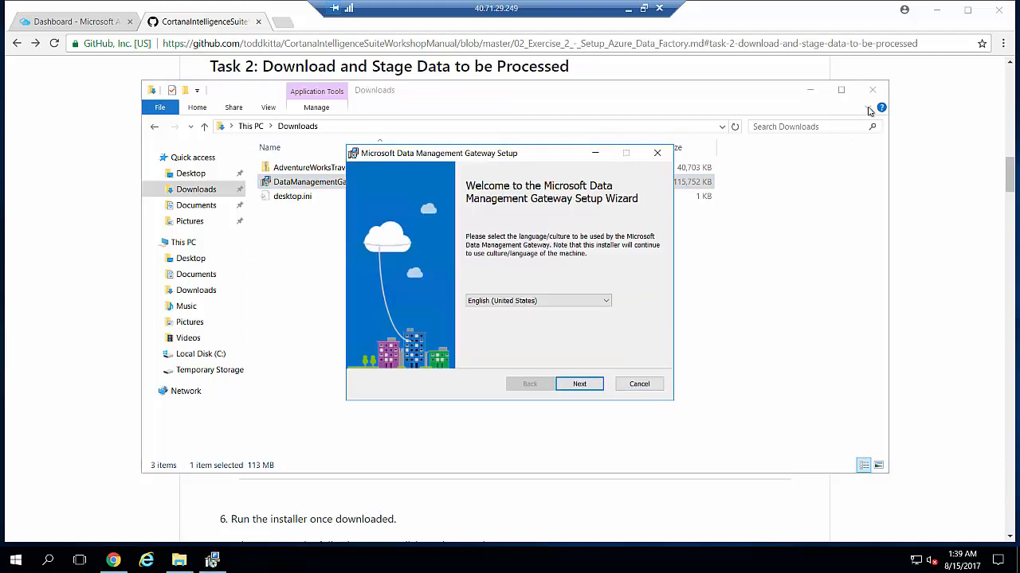
{"action": "left_click", "coordinate": [872, 89]}
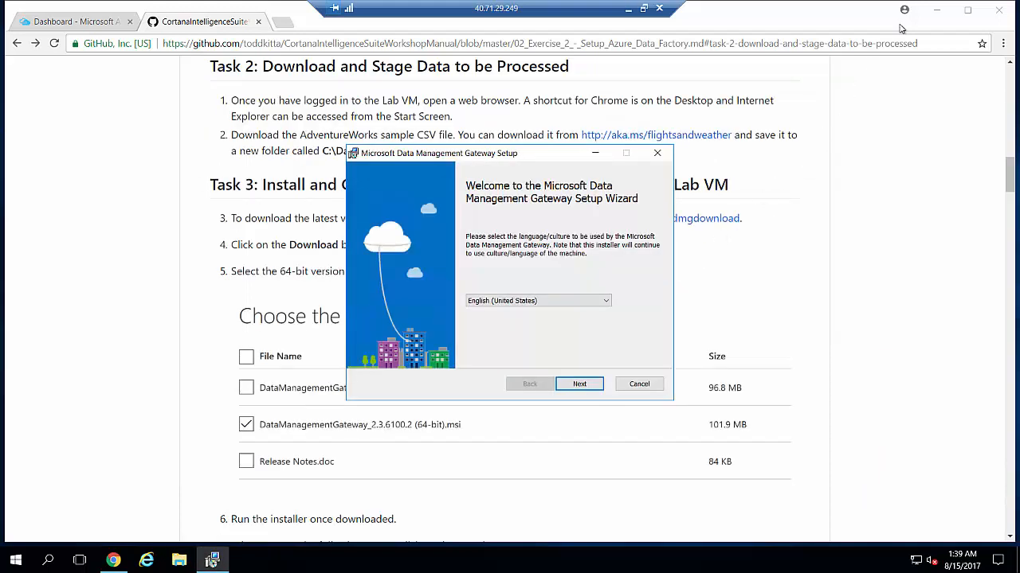
{"action": "left_click", "coordinate": [935, 9]}
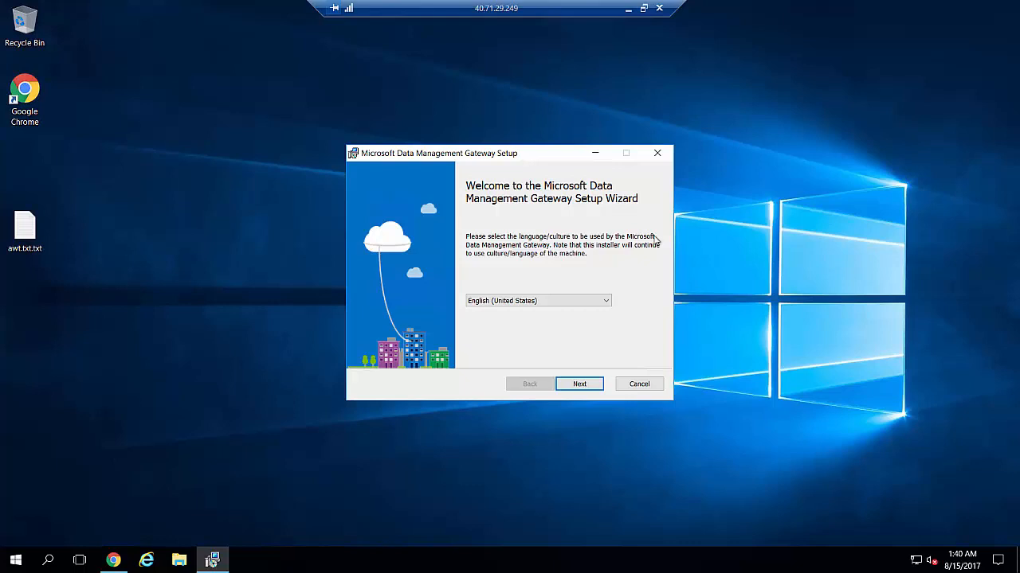
Install Microsoft Data Management Gateway in English (United States), accepting the license terms and the default destination folder, and finish the setup
{"action": "left_click", "coordinate": [579, 386]}
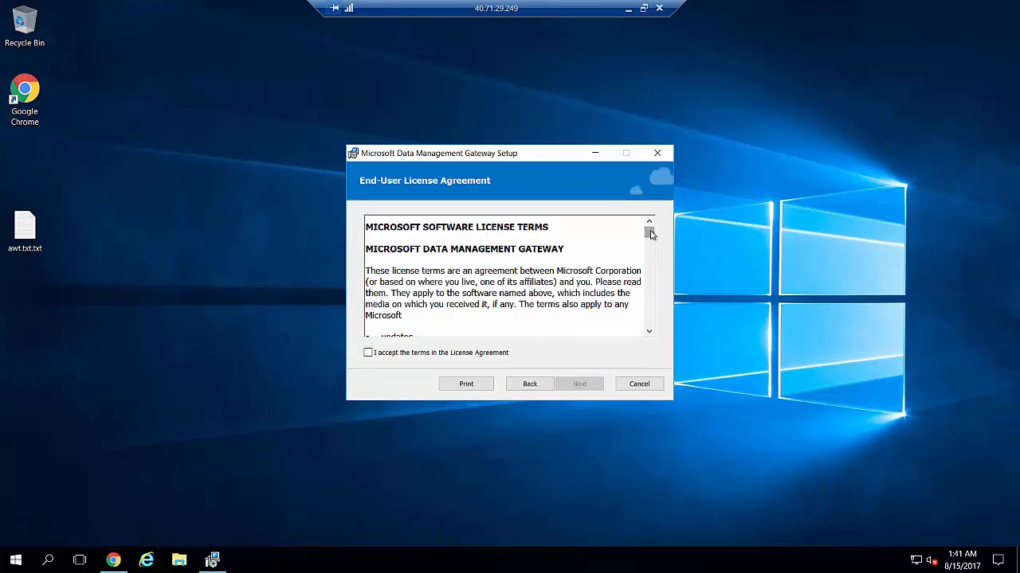
{"action": "left_click_drag", "start_coordinate": [650, 235], "coordinate": [648, 322]}
{"action": "left_click", "coordinate": [377, 355]}
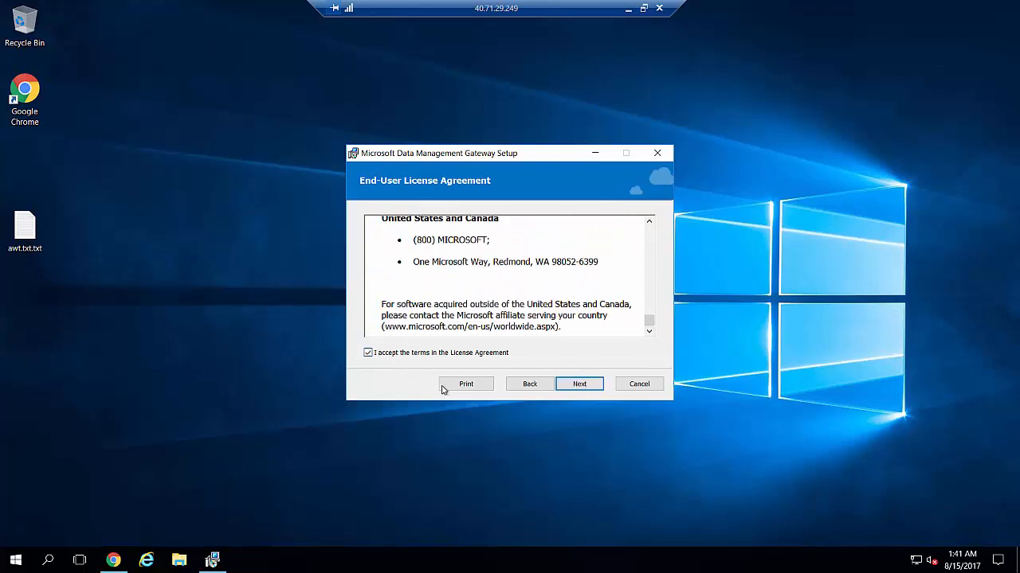
{"action": "left_click", "coordinate": [567, 387]}
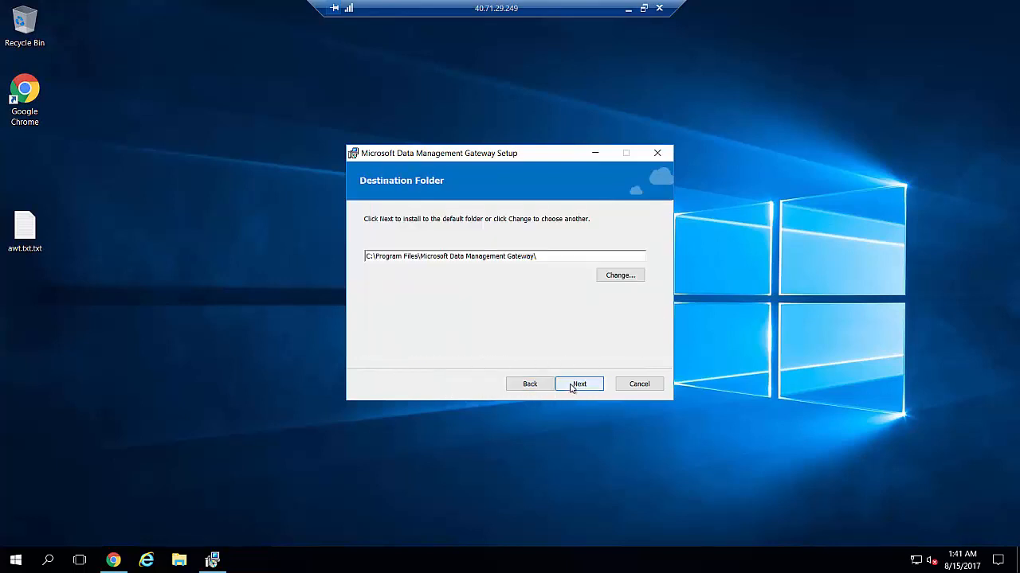
{"action": "left_click", "coordinate": [577, 385]}
{"action": "left_click", "coordinate": [577, 386]}
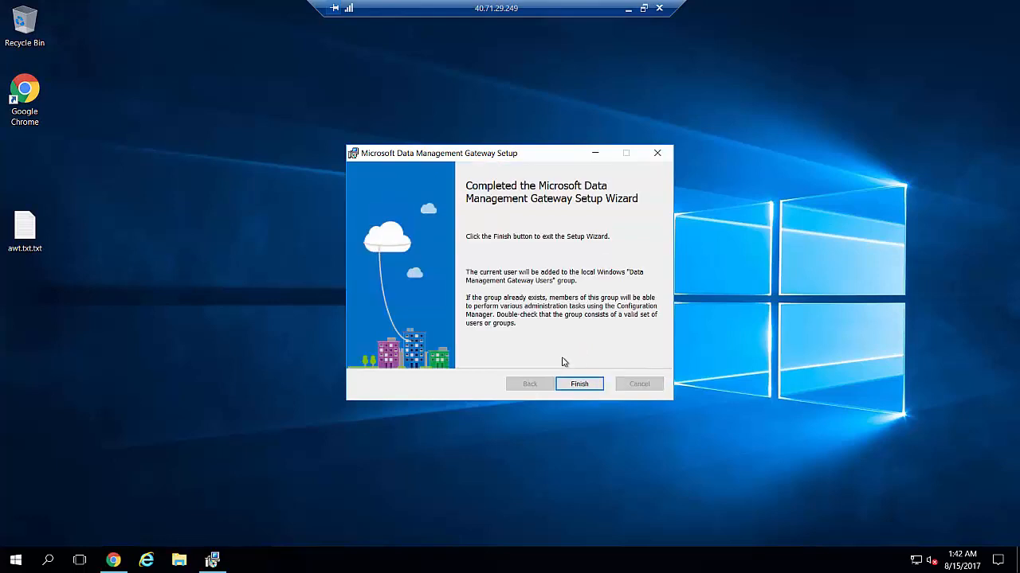
{"action": "left_click", "coordinate": [576, 384]}
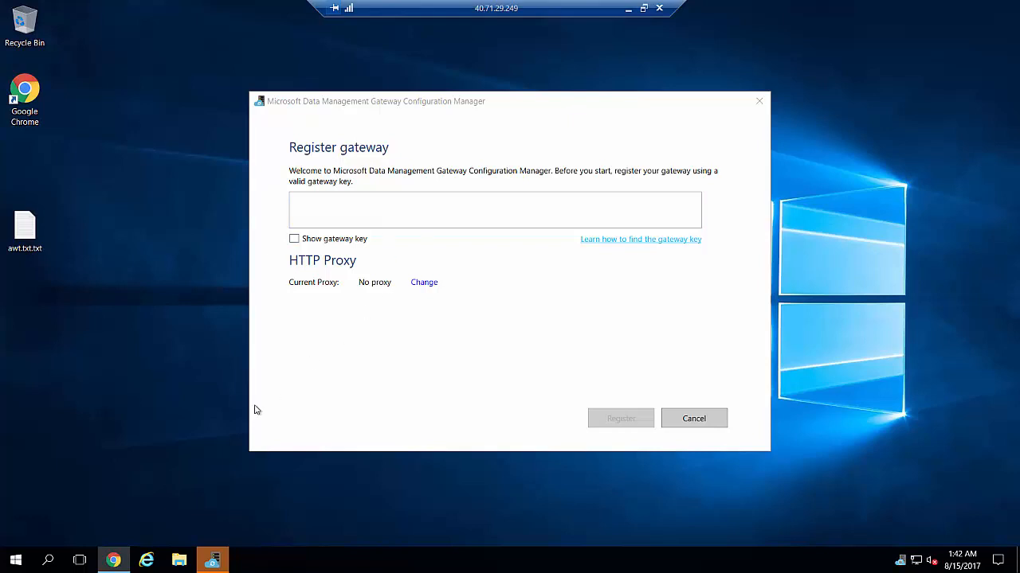
Review the exercise manual from the gateway installation instructions through Task 4 and the start of Task 5
{"action": "left_click", "coordinate": [116, 560]}
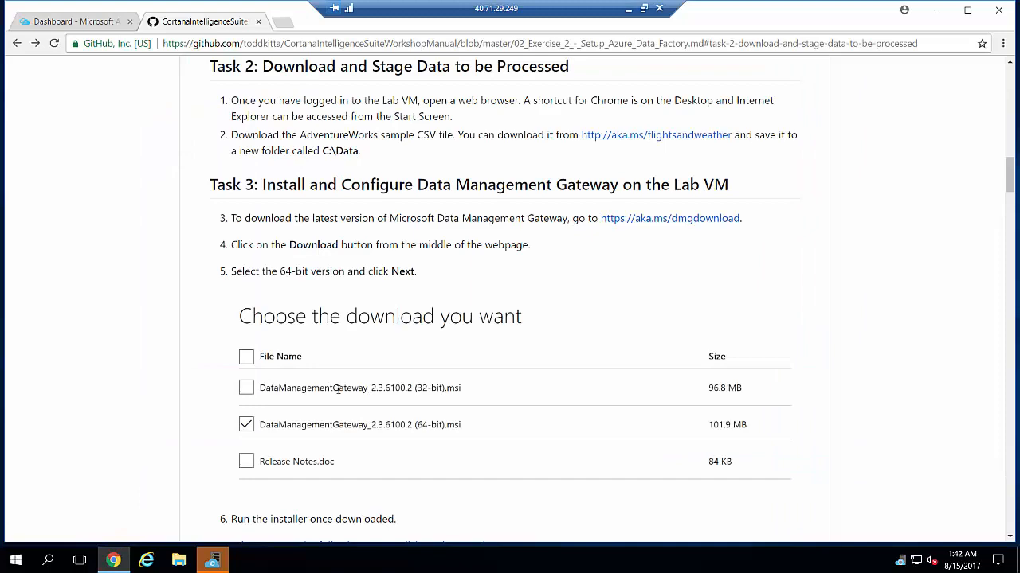
{"action": "scroll", "coordinate": [281, 399], "scroll_direction": "down", "scroll_amount": 2}
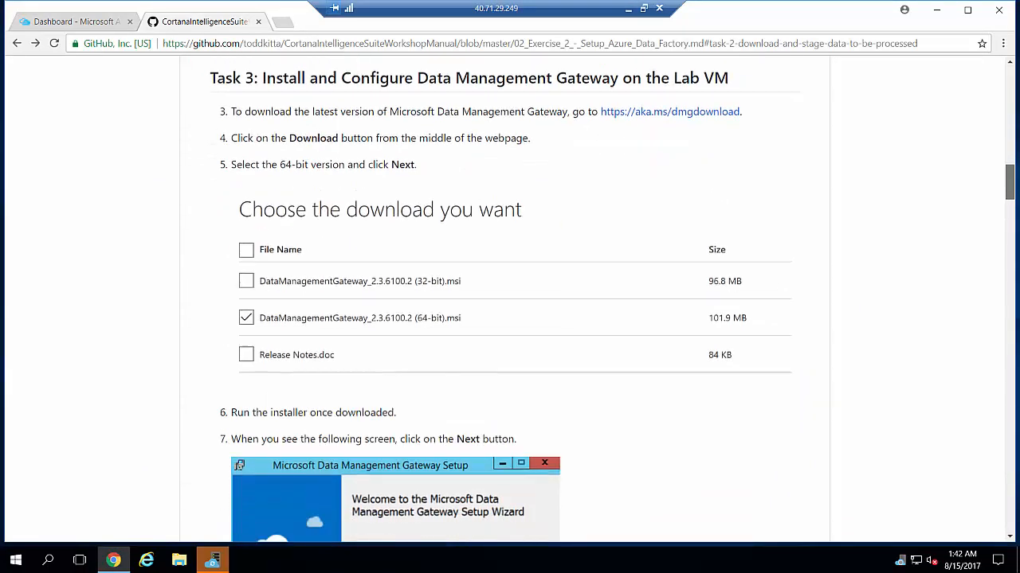
{"action": "scroll", "coordinate": [510, 302], "scroll_direction": "down", "scroll_amount": 4}
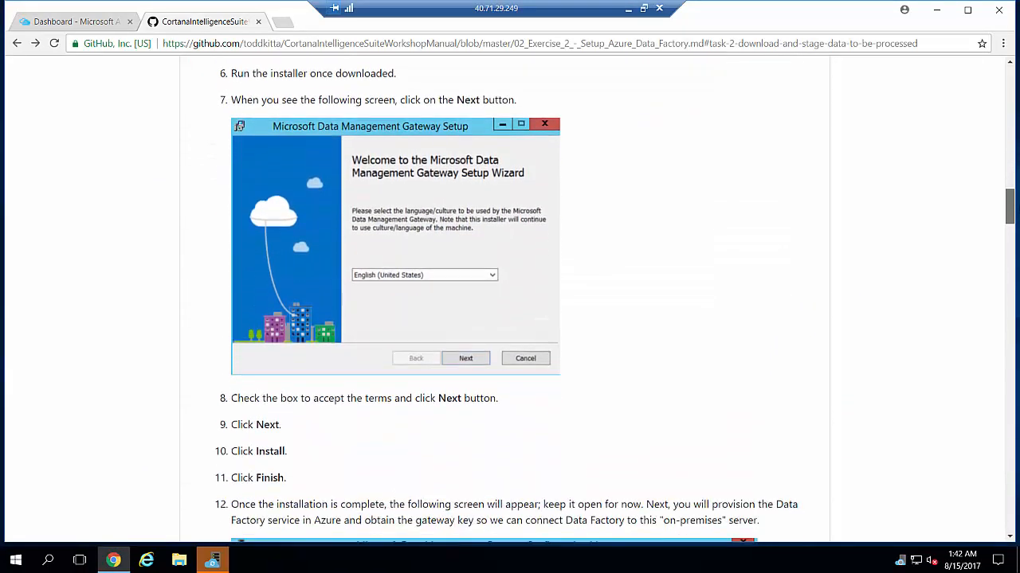
{"action": "scroll", "coordinate": [509, 302], "scroll_direction": "down", "scroll_amount": 4}
{"action": "scroll", "coordinate": [957, 271], "scroll_direction": "down", "scroll_amount": 1}
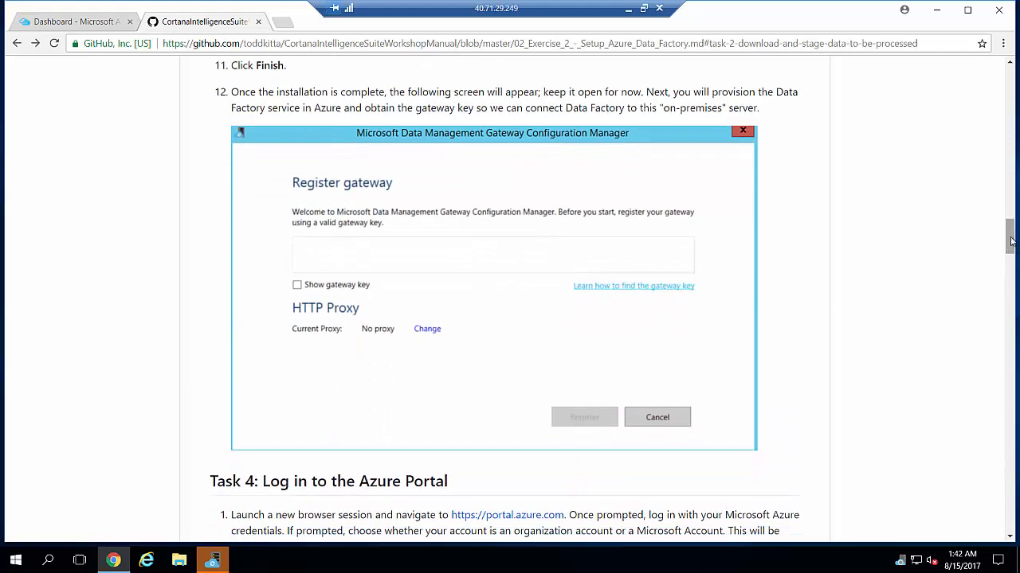
{"action": "left_click_drag", "start_coordinate": [1010, 241], "coordinate": [1012, 268]}
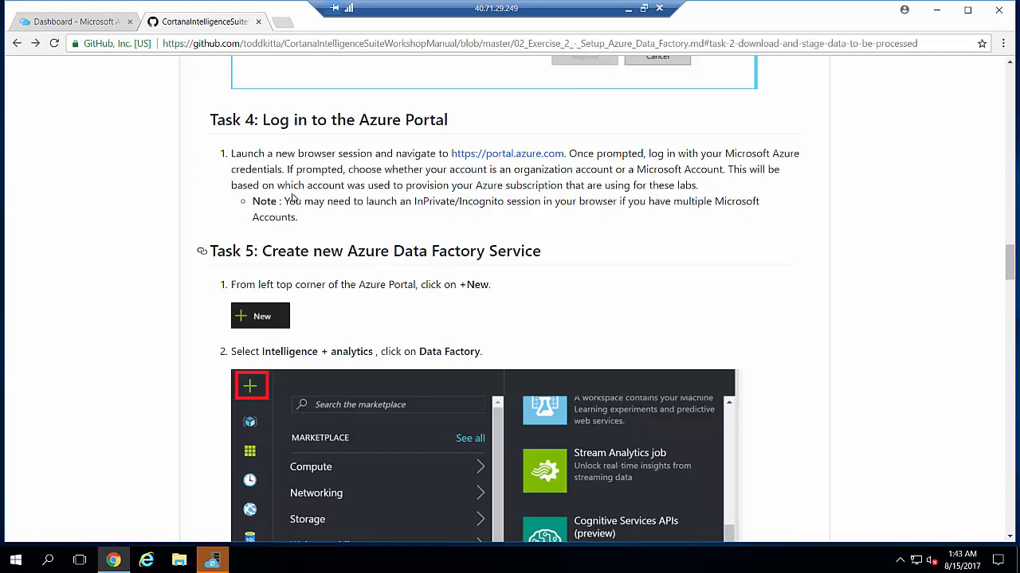
Open the yc-cis resource group from the Azure portal dashboard and examine its resources
{"action": "left_click", "coordinate": [83, 24]}
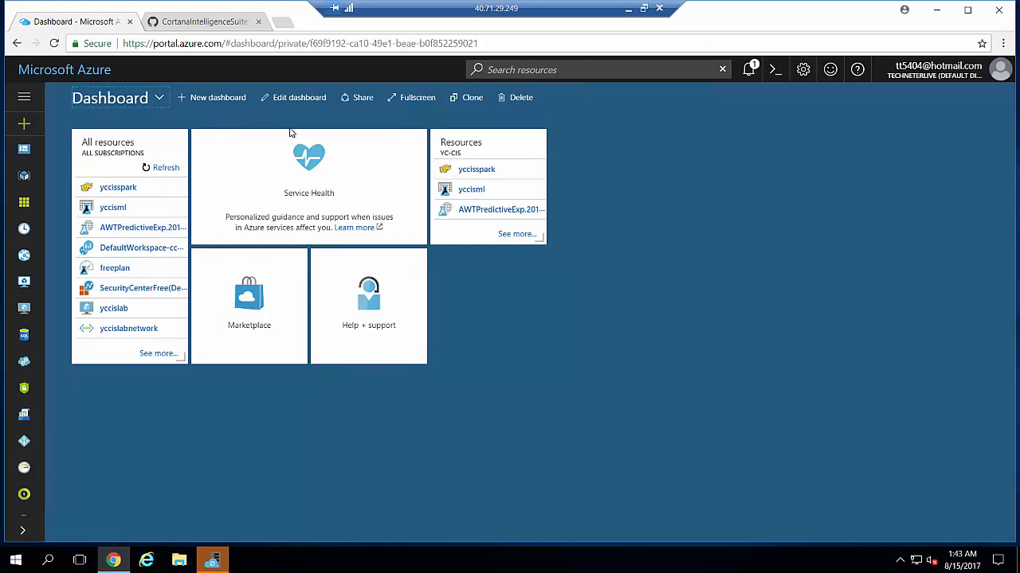
{"action": "mouse_move", "coordinate": [468, 145]}
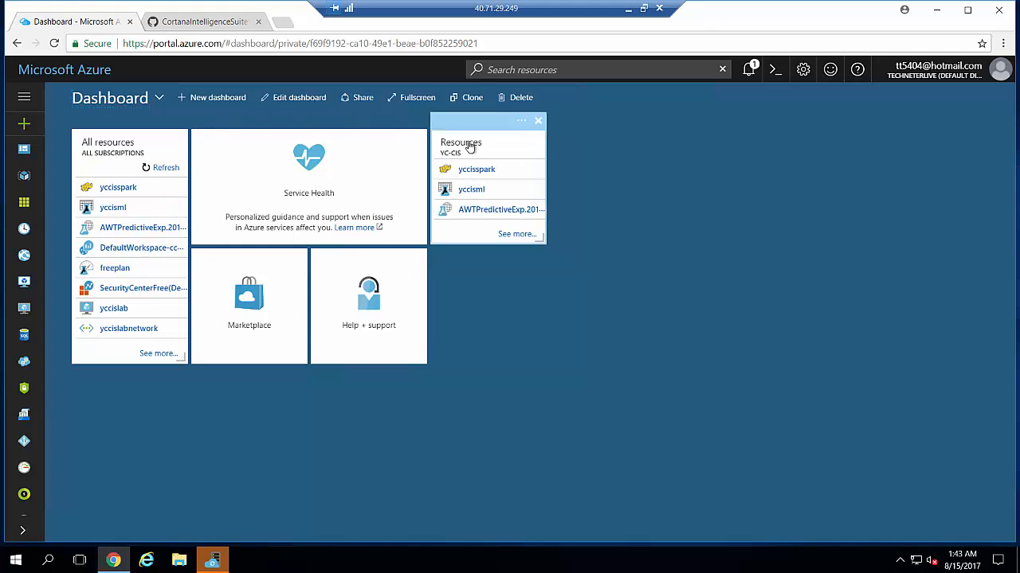
{"action": "left_click", "coordinate": [478, 149]}
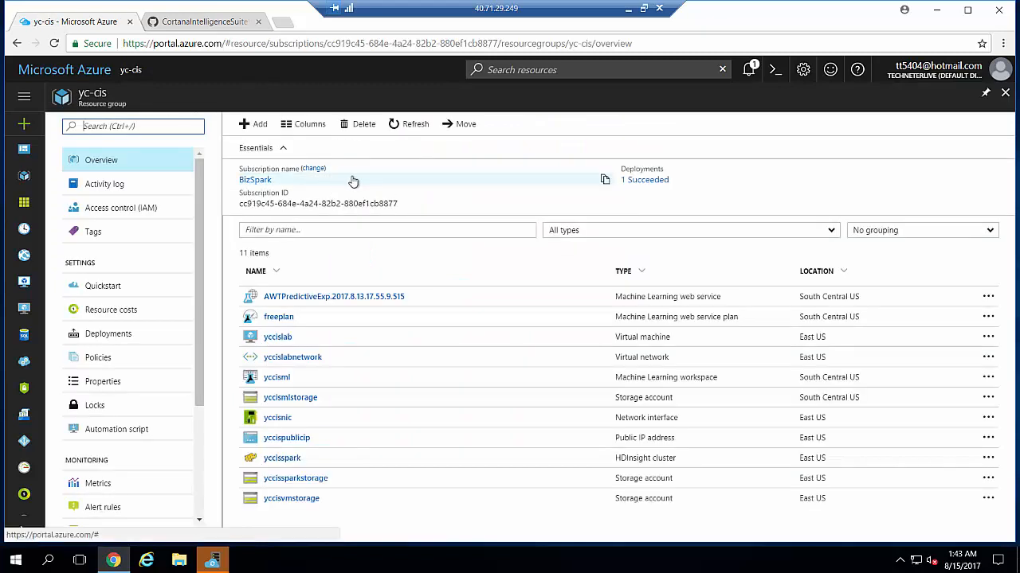
{"action": "mouse_move", "coordinate": [402, 202]}
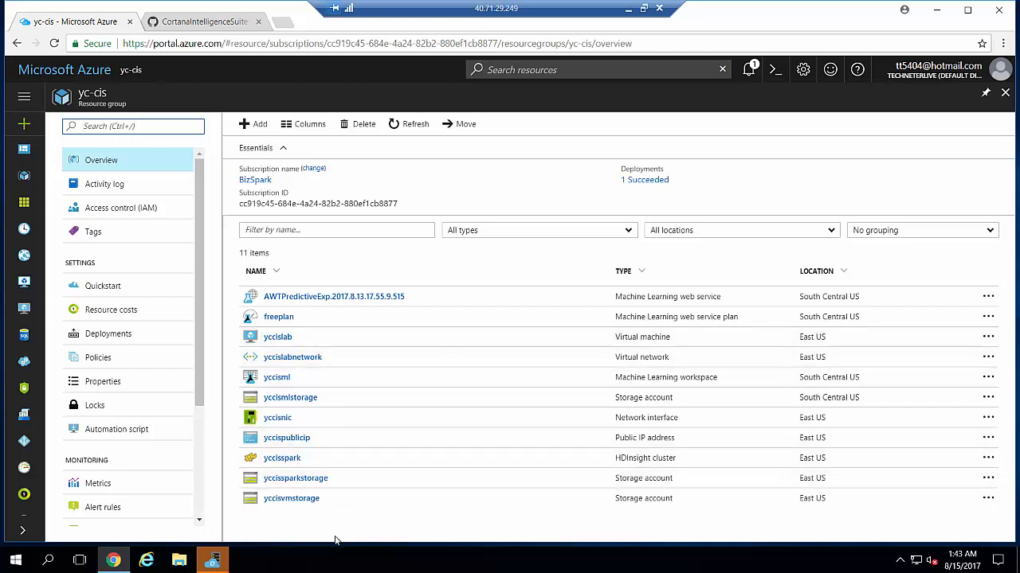
Start creating a new Data Factory from the Data + Analytics category of the Azure Marketplace
{"action": "left_click", "coordinate": [24, 125]}
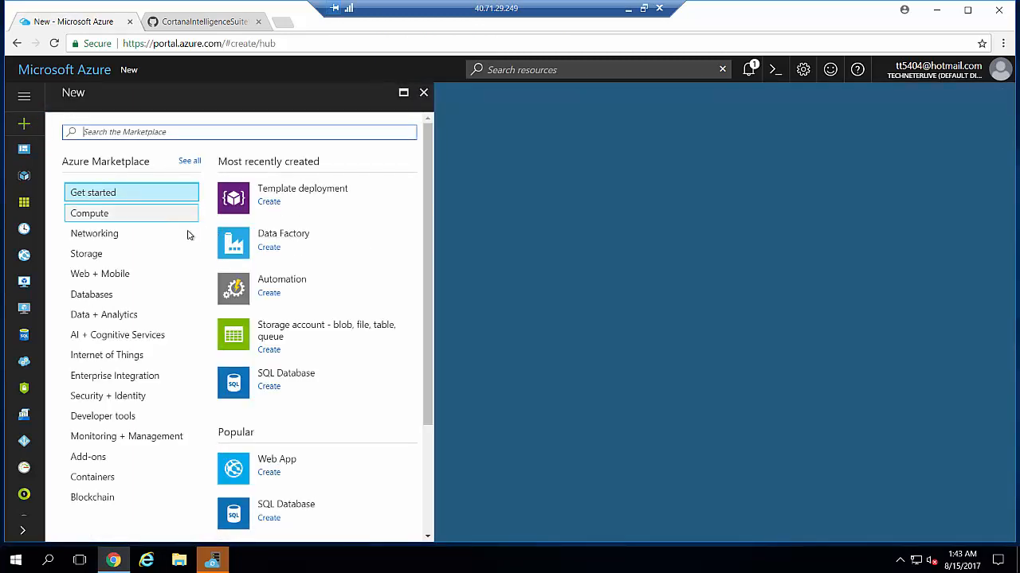
{"action": "left_click", "coordinate": [113, 316]}
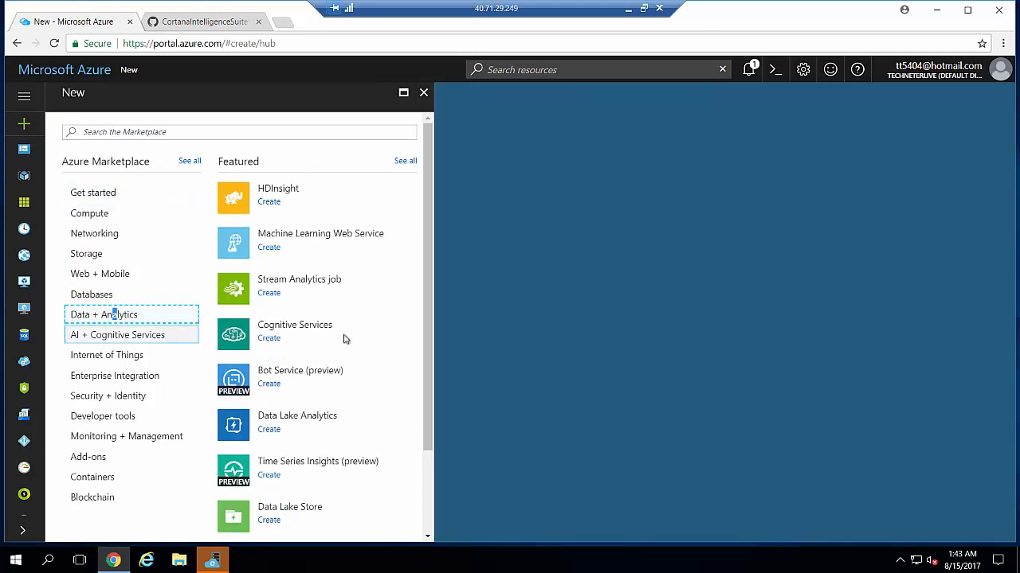
{"action": "left_click_drag", "start_coordinate": [431, 267], "coordinate": [422, 400]}
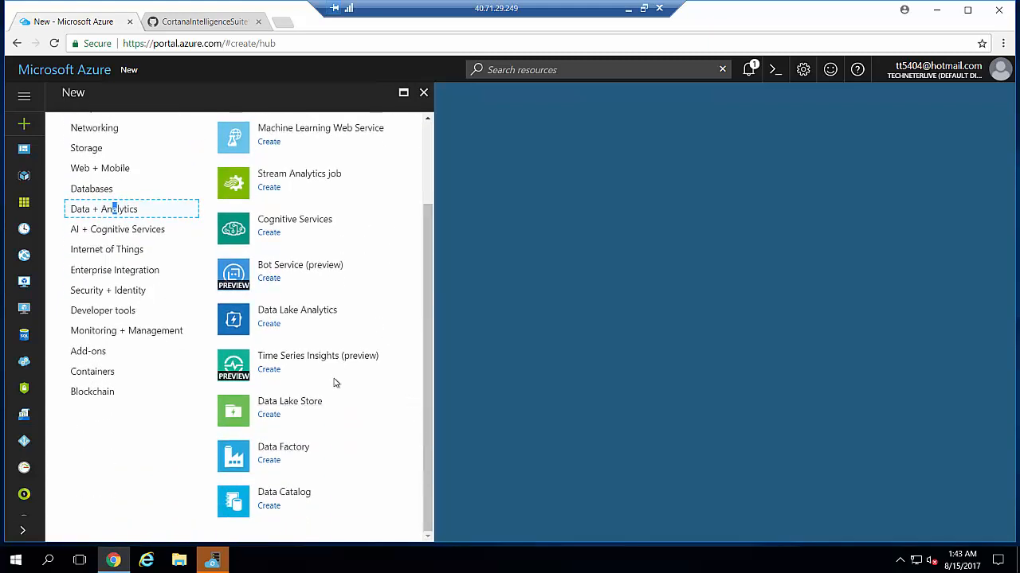
{"action": "left_click", "coordinate": [298, 455]}
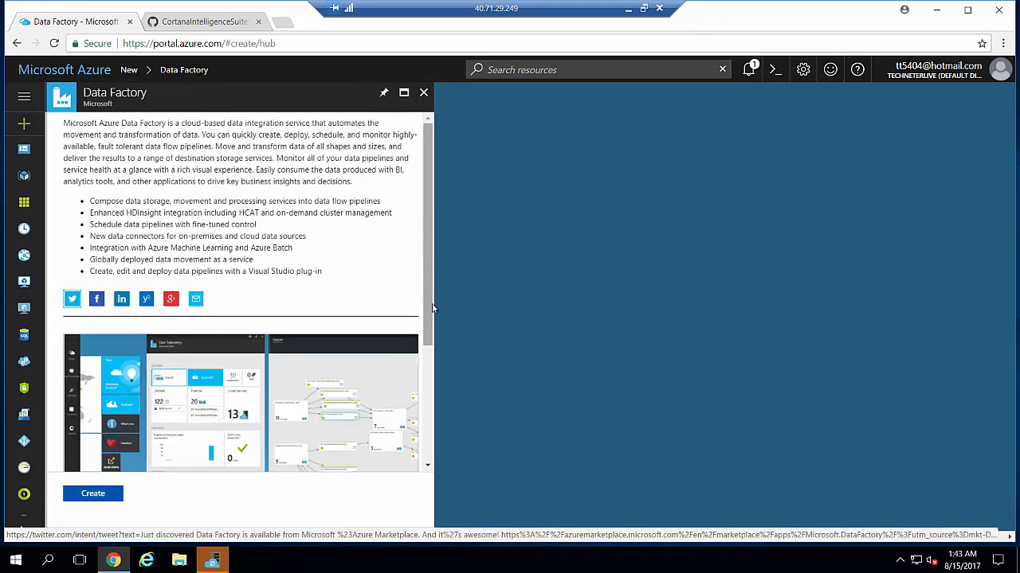
{"action": "scroll", "coordinate": [431, 313], "scroll_direction": "down", "scroll_amount": 3}
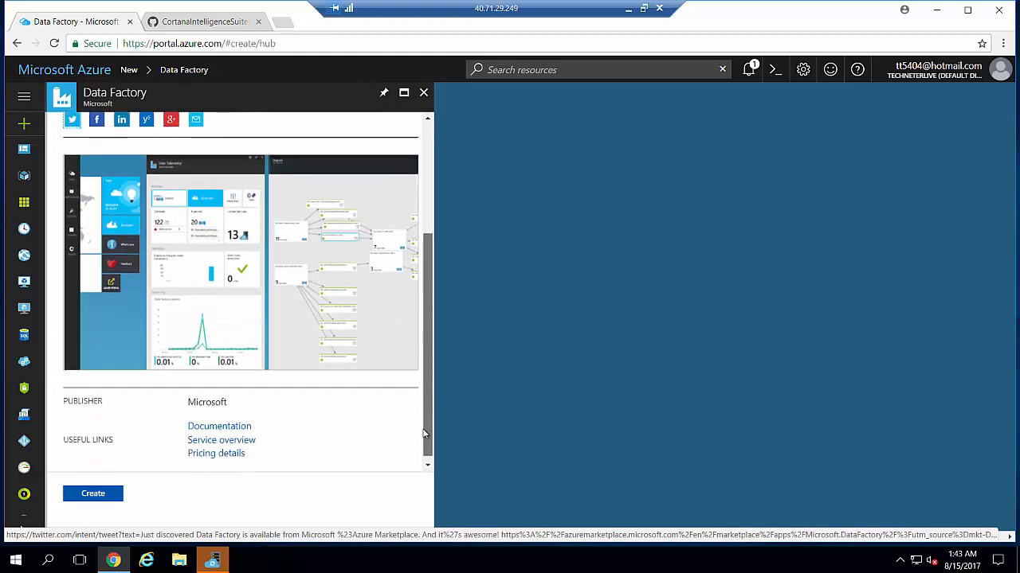
{"action": "scroll", "coordinate": [429, 311], "scroll_direction": "up", "scroll_amount": 3}
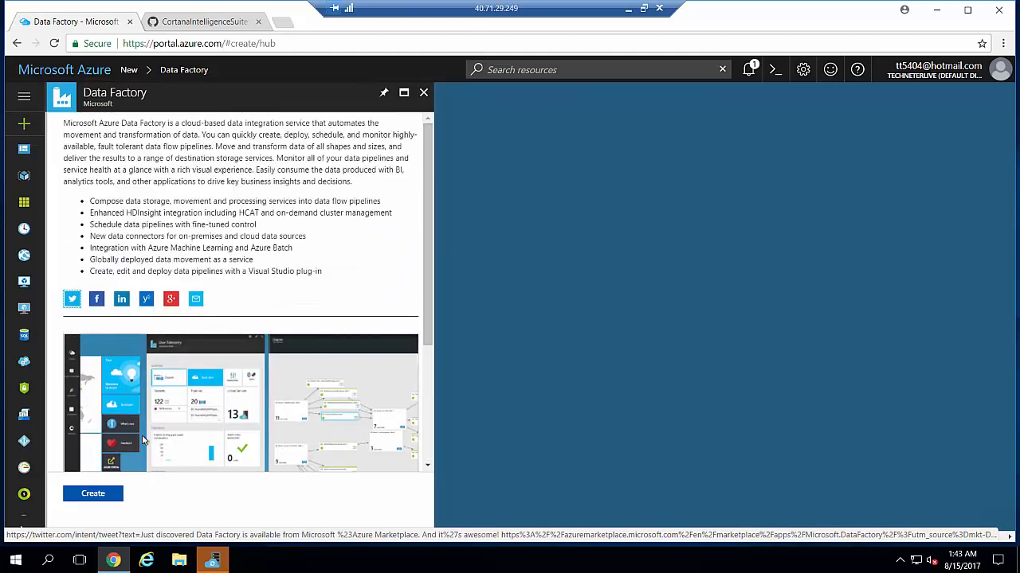
{"action": "left_click", "coordinate": [112, 495]}
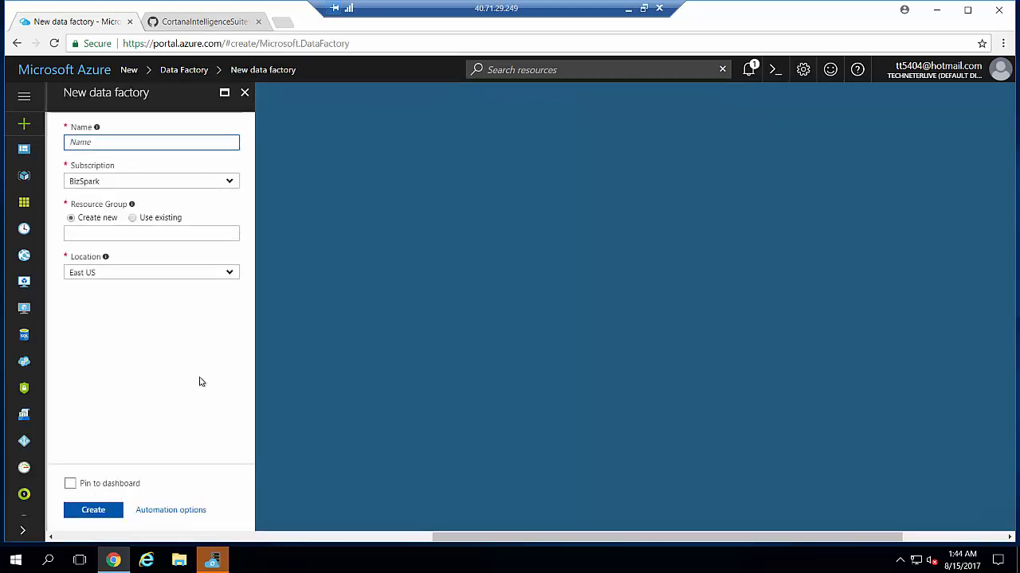
Create the data factory with the name yc-cis-df, in the existing yc-cis resource group and the East US location
{"action": "type", "text": "yo"}
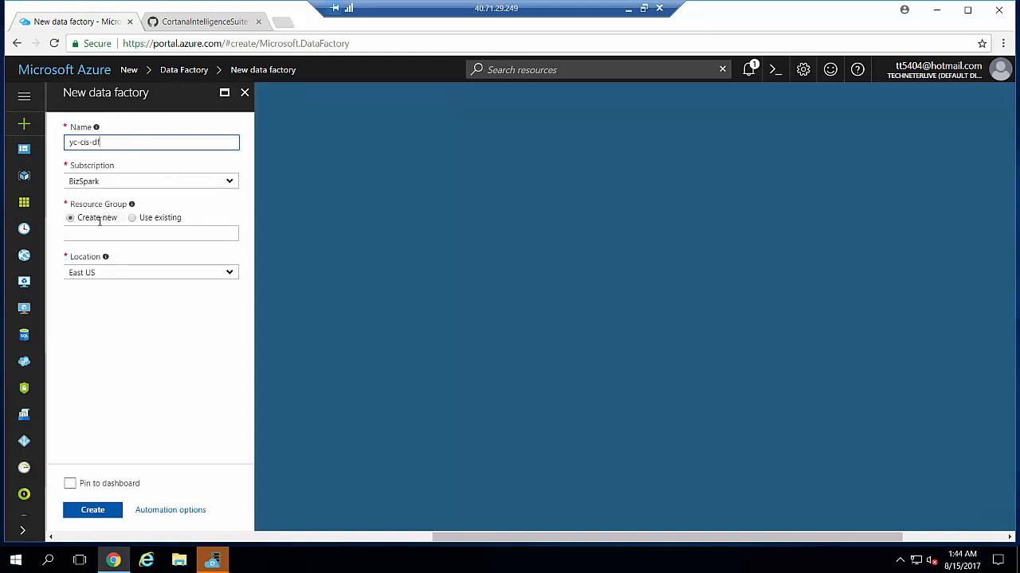
{"action": "left_click", "coordinate": [133, 219]}
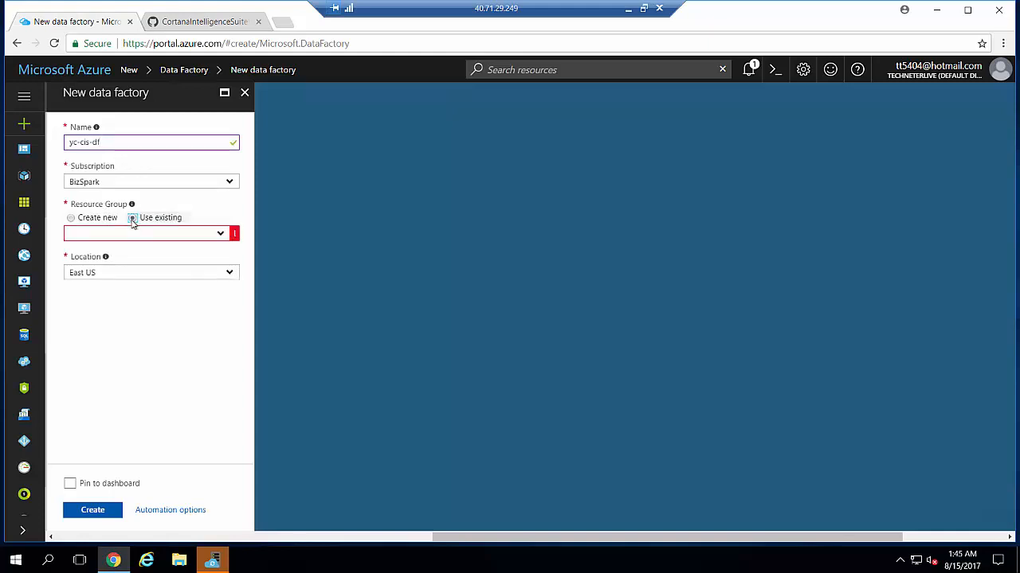
{"action": "left_click", "coordinate": [220, 237]}
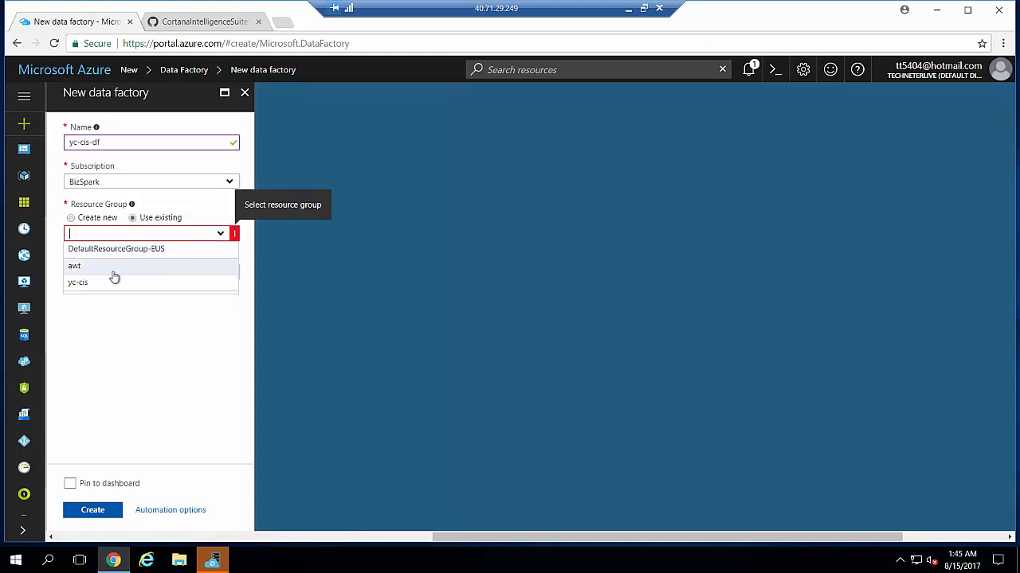
{"action": "left_click", "coordinate": [84, 284]}
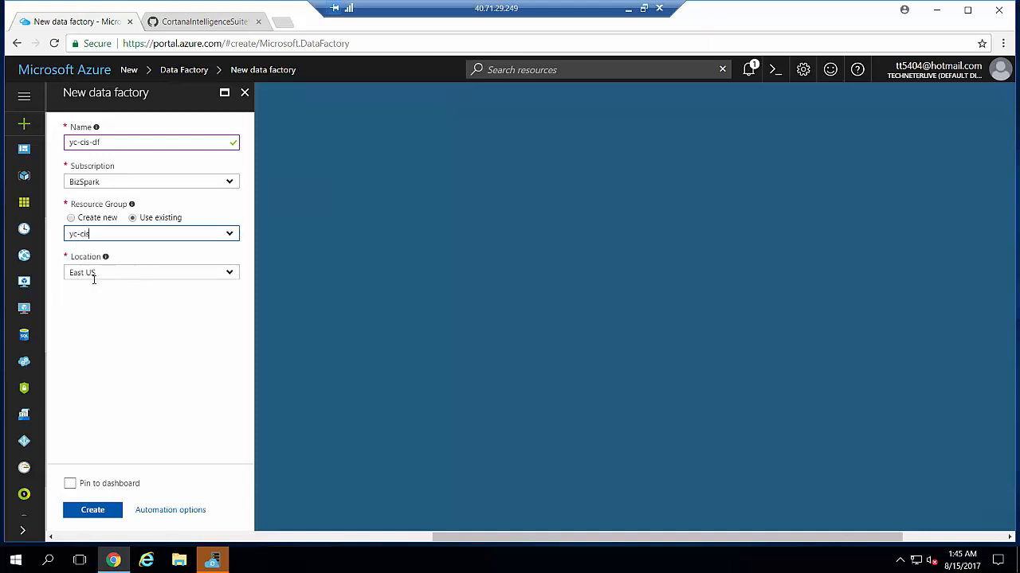
{"action": "left_click", "coordinate": [115, 277]}
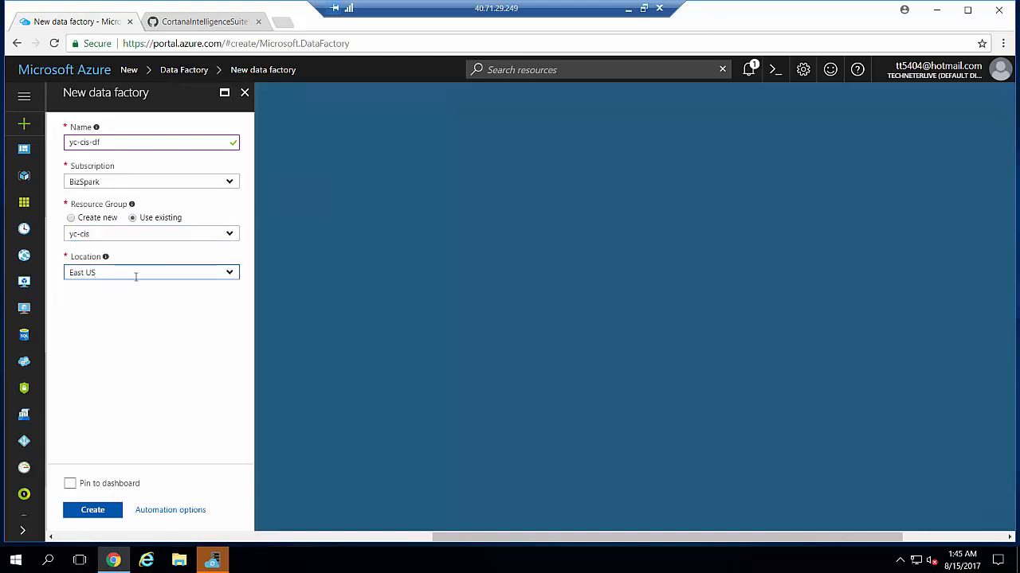
{"action": "triple_click", "coordinate": [136, 276]}
{"action": "left_click", "coordinate": [126, 288]}
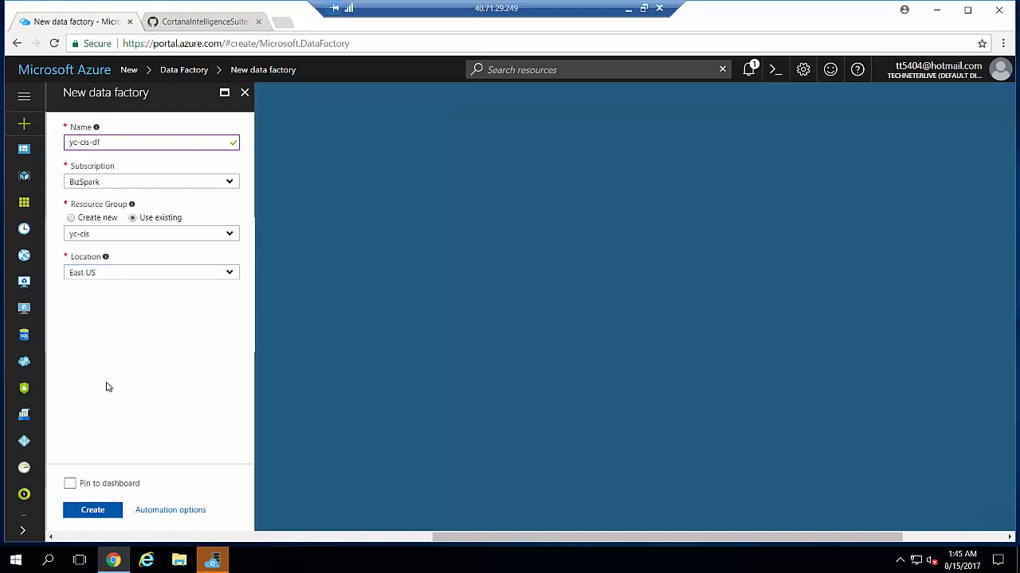
{"action": "left_click", "coordinate": [85, 514]}
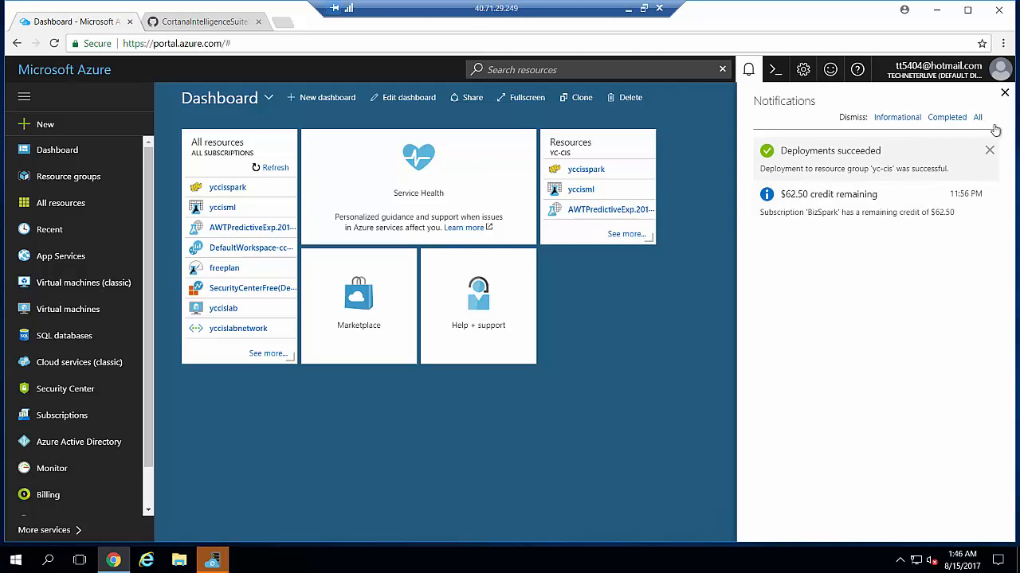
Dismiss the notifications and open the yc-cis-df data factory from the yc-cis resource group in its Author and deploy editor
{"action": "left_click", "coordinate": [1005, 92]}
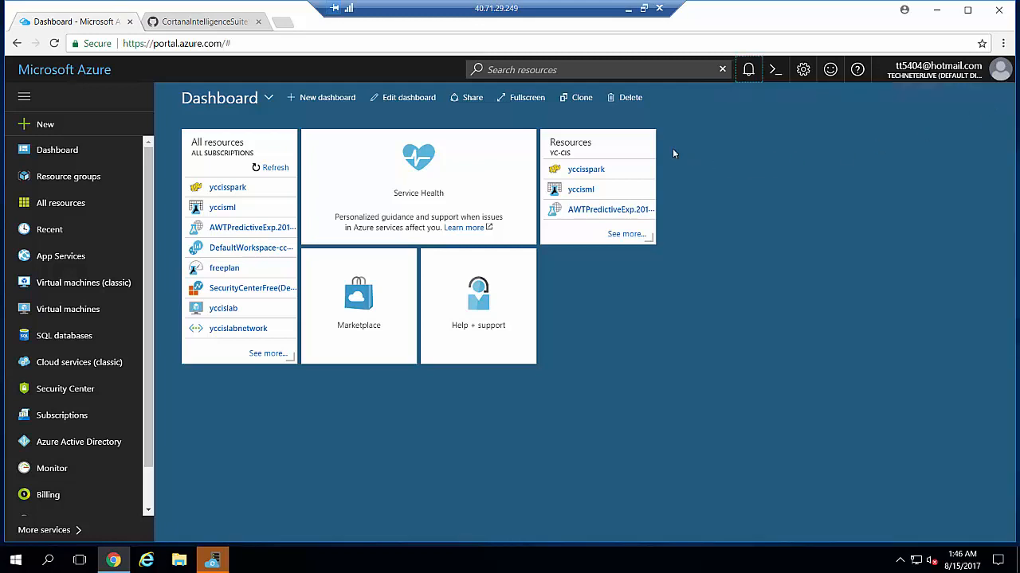
{"action": "left_click", "coordinate": [612, 151]}
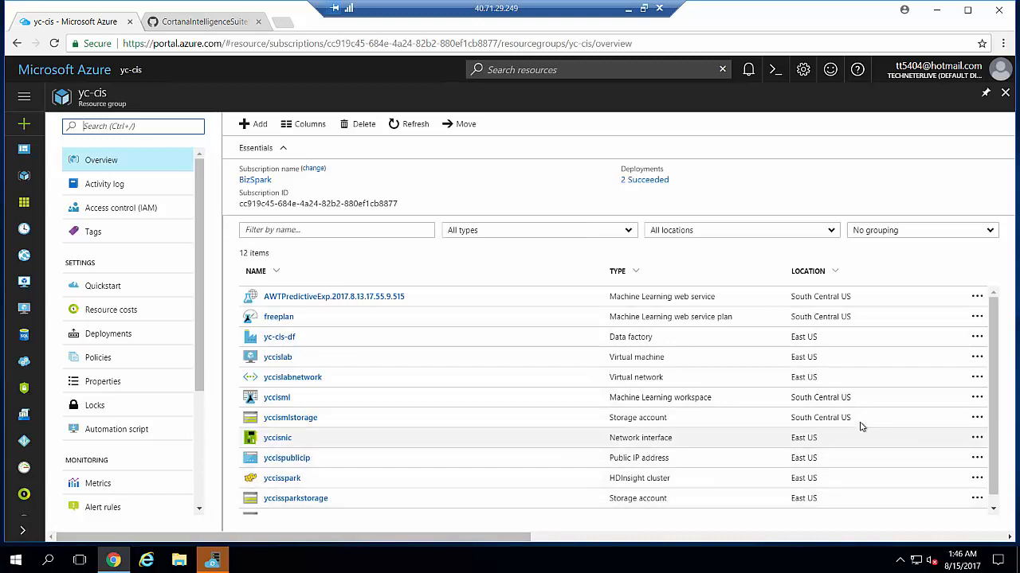
{"action": "left_click", "coordinate": [275, 338]}
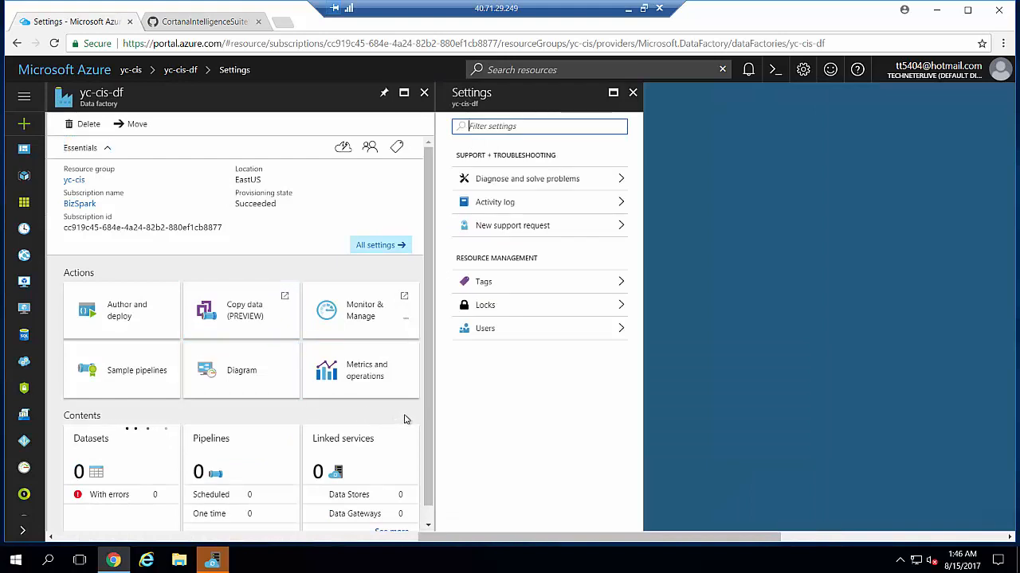
{"action": "left_click", "coordinate": [115, 321]}
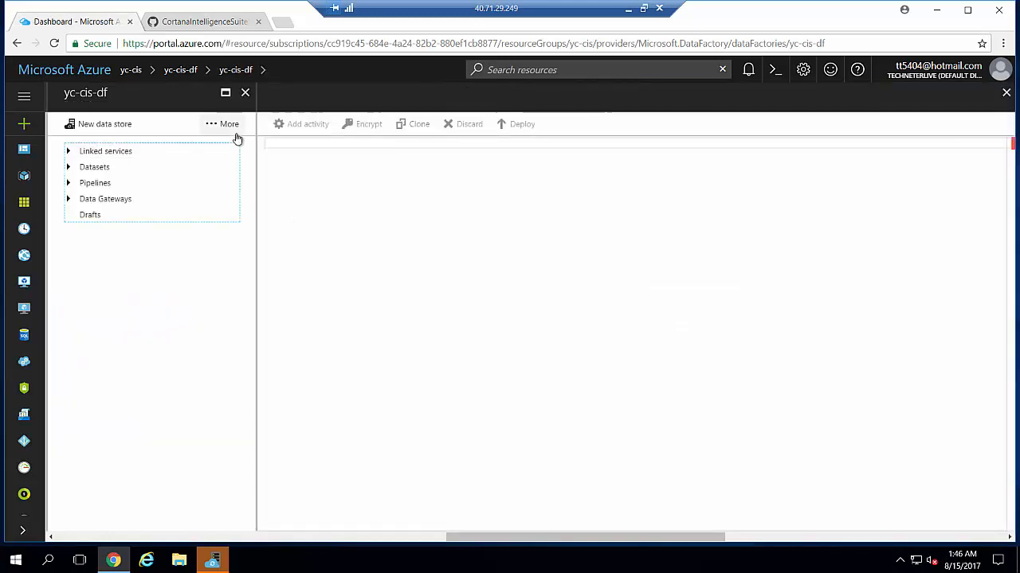
Create a new data gateway named yc-cis-dmg in the data factory
{"action": "left_click", "coordinate": [227, 133]}
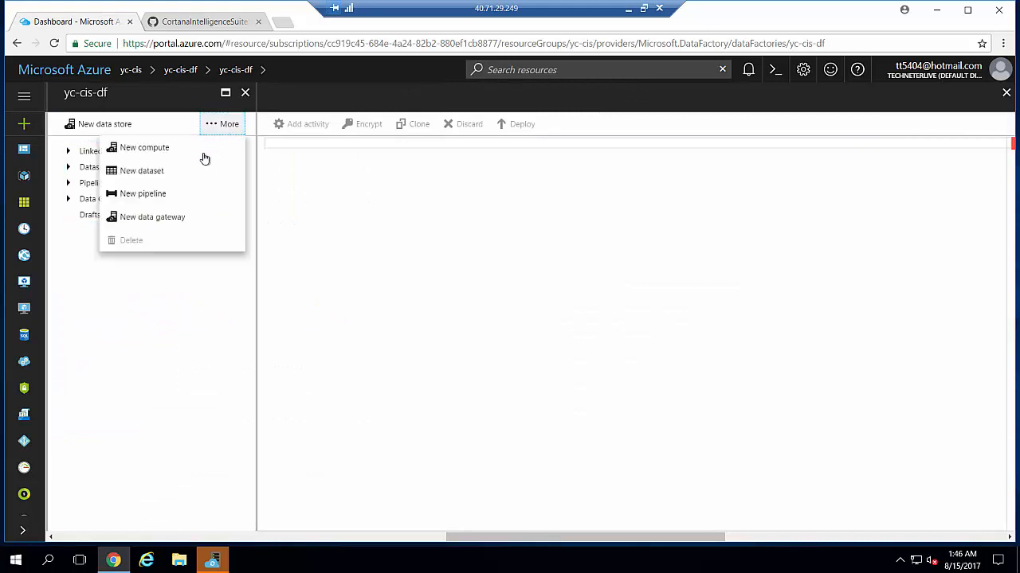
{"action": "left_click", "coordinate": [148, 220]}
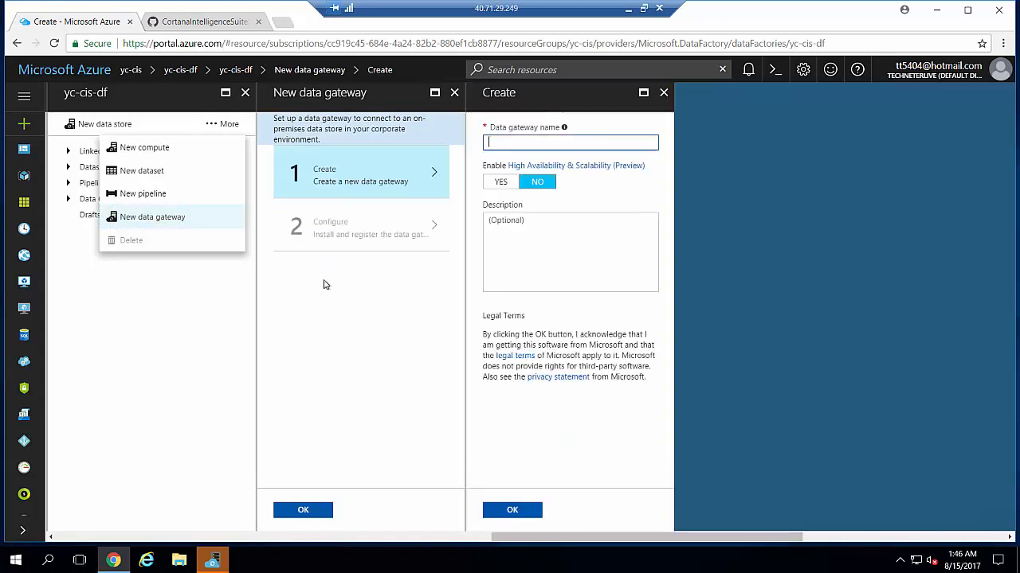
{"action": "type", "text": "yc-cis"}
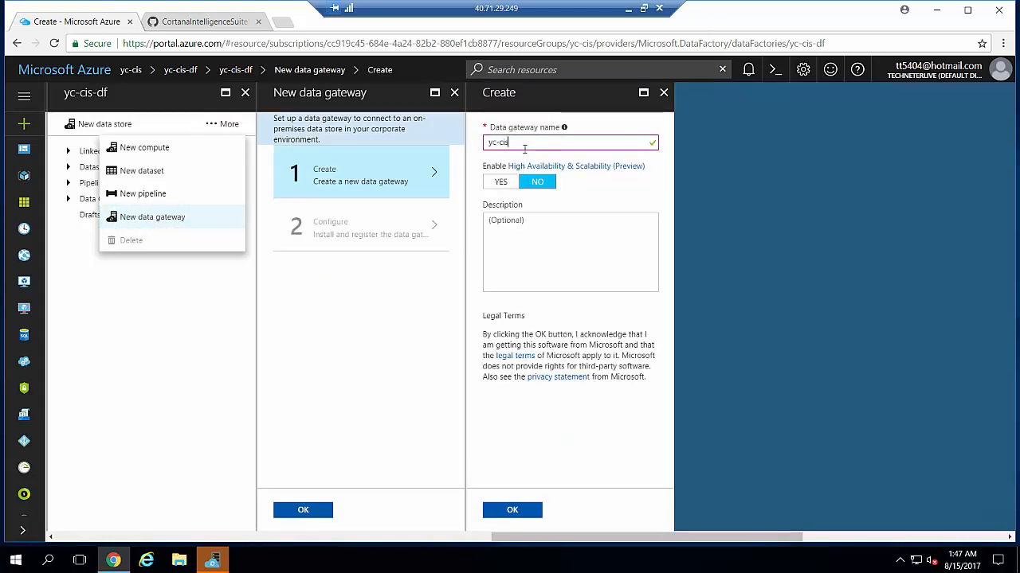
{"action": "type", "text": "-dmg"}
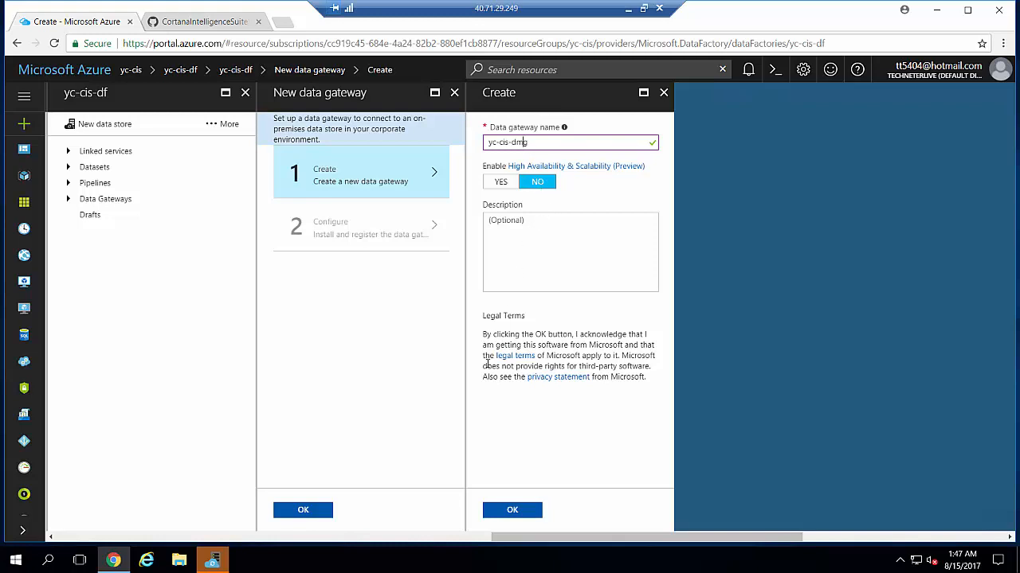
{"action": "left_click", "coordinate": [512, 510]}
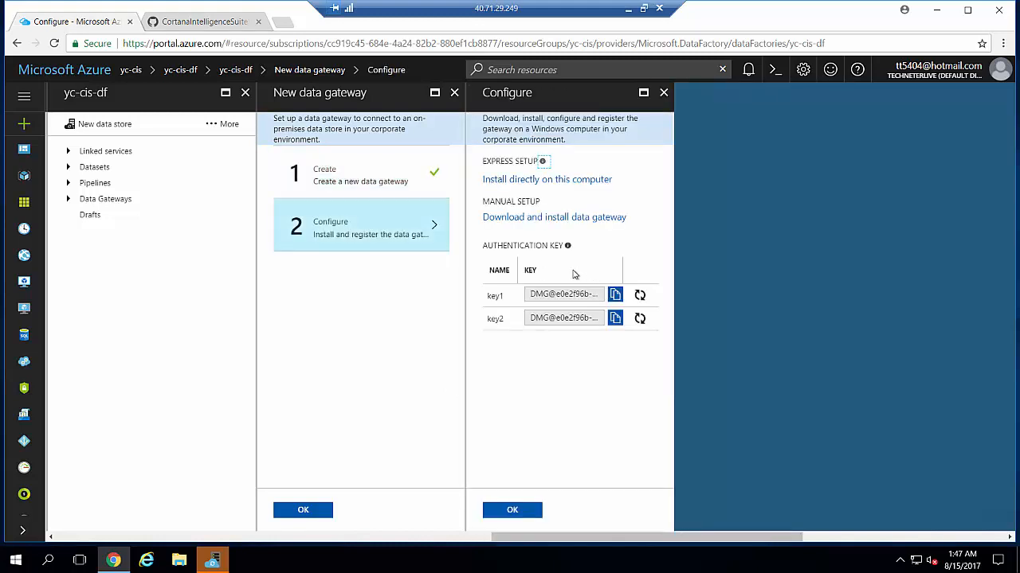
Copy the gateway's key1 authentication key into Microsoft Data Management Gateway Configuration Manager, register the gateway, and close the registration window
{"action": "left_click", "coordinate": [615, 299]}
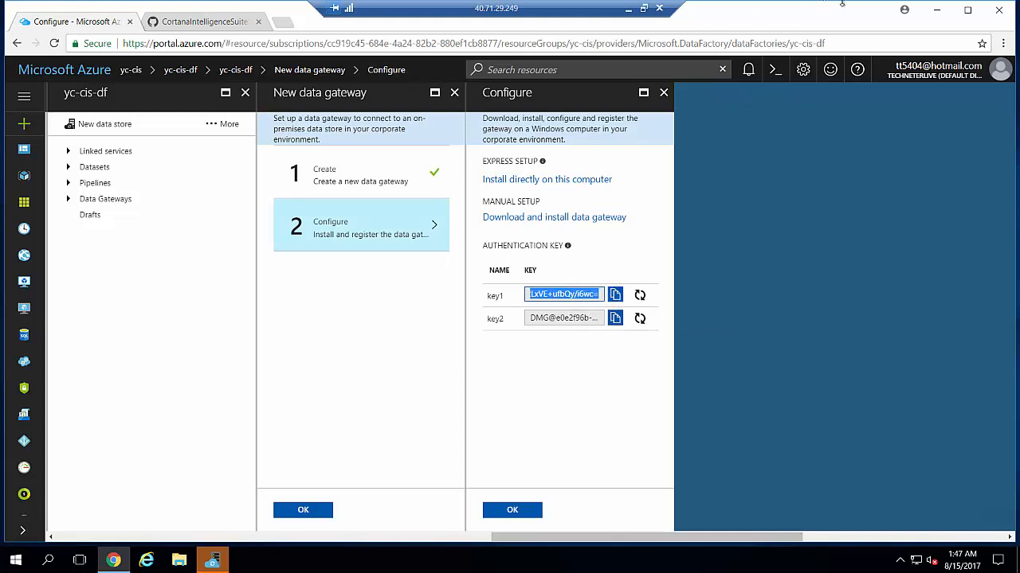
{"action": "left_click", "coordinate": [936, 9]}
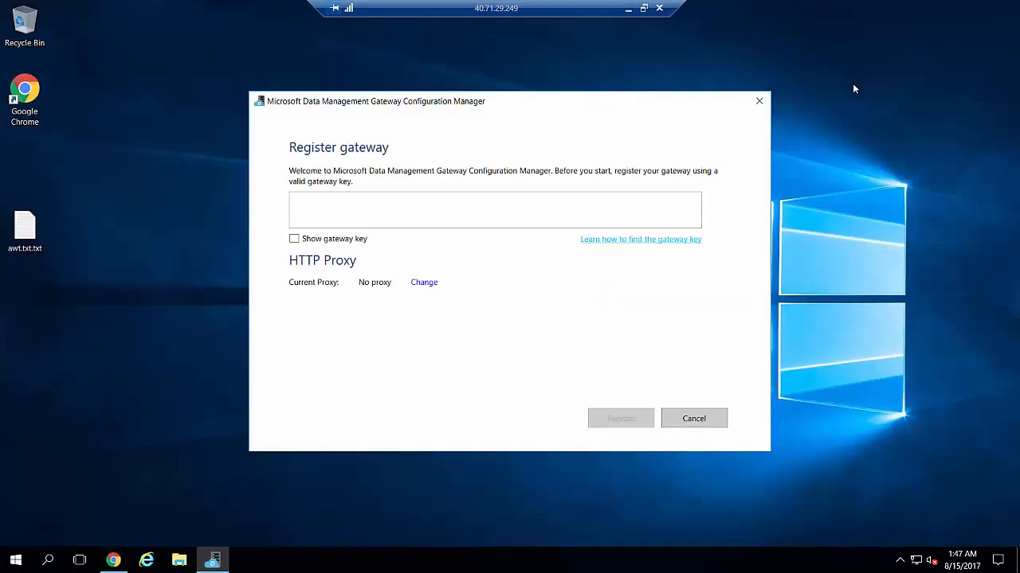
{"action": "left_click", "coordinate": [390, 199]}
{"action": "right_click", "coordinate": [372, 208]}
{"action": "left_click", "coordinate": [385, 241]}
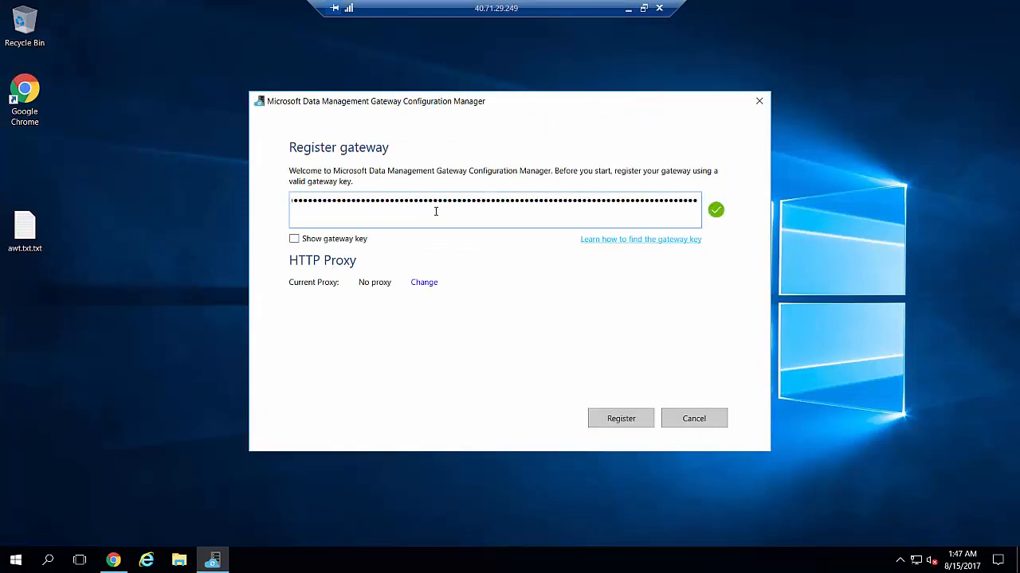
{"action": "left_click", "coordinate": [628, 424]}
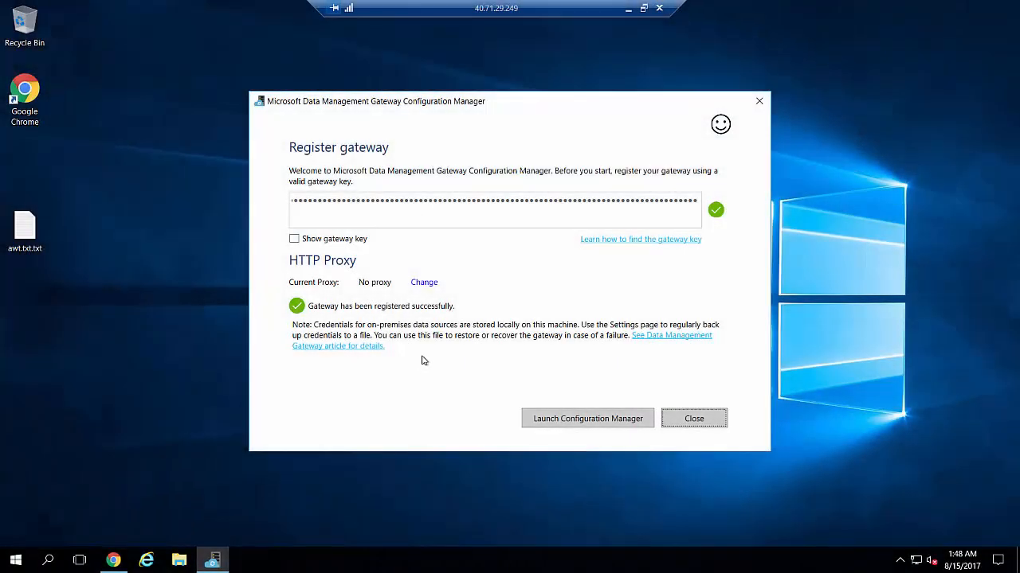
{"action": "left_click", "coordinate": [693, 418]}
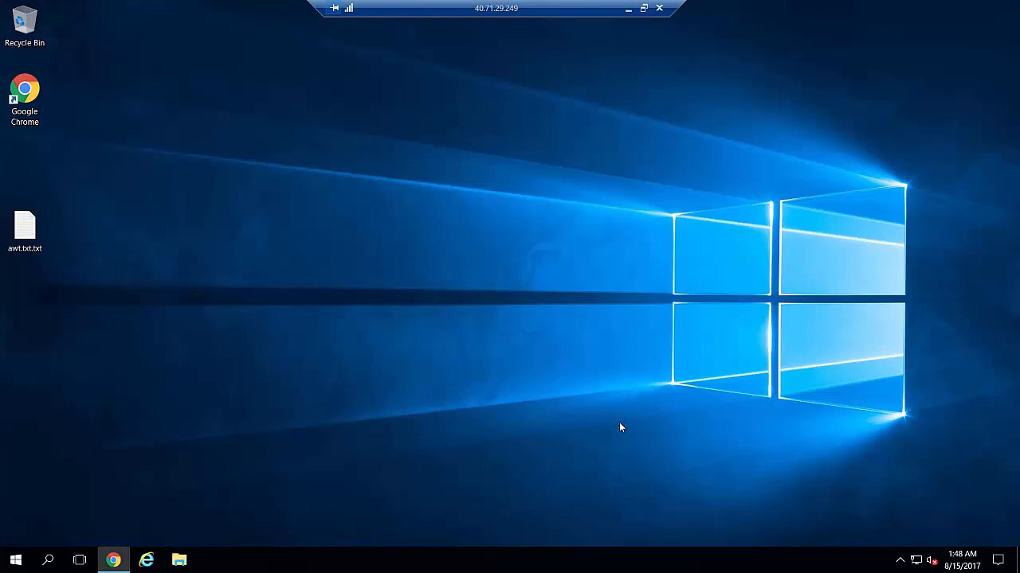
Switch back to Chrome, finish the gateway's configuration stage, check it under Data Gateways, and close the authoring editor
{"action": "left_click", "coordinate": [126, 559]}
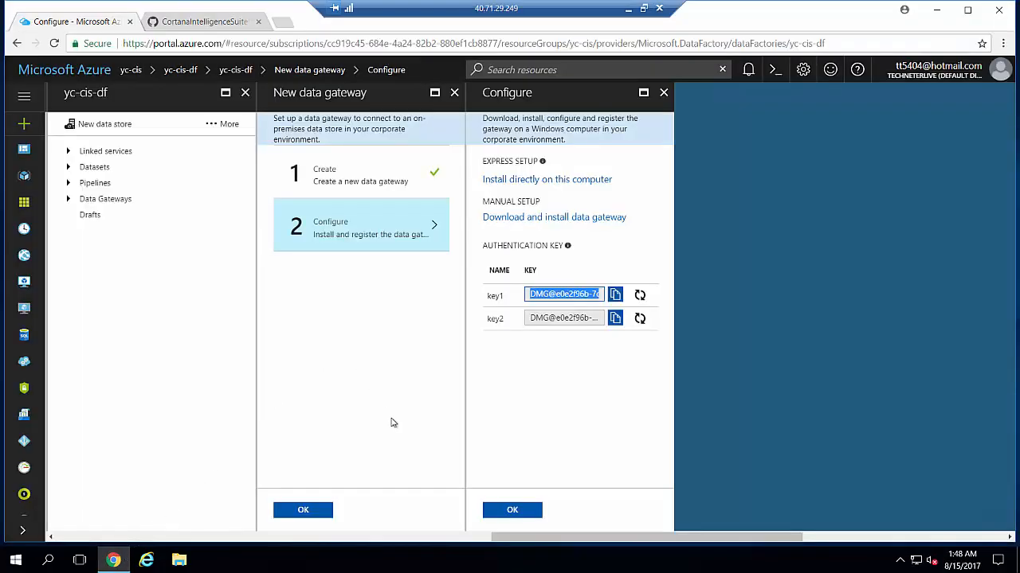
{"action": "left_click", "coordinate": [492, 510]}
{"action": "left_click", "coordinate": [68, 200]}
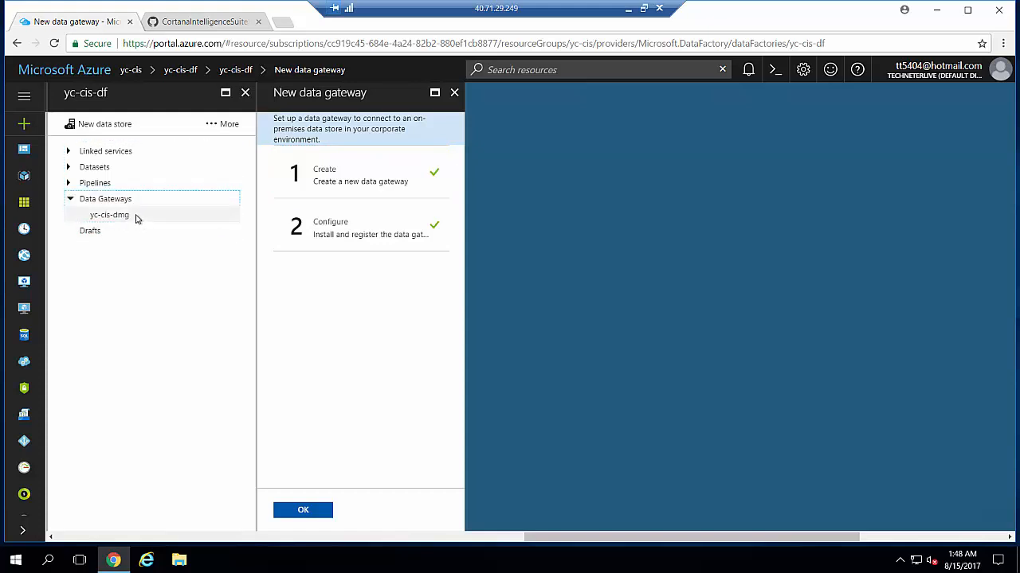
{"action": "left_click", "coordinate": [303, 511]}
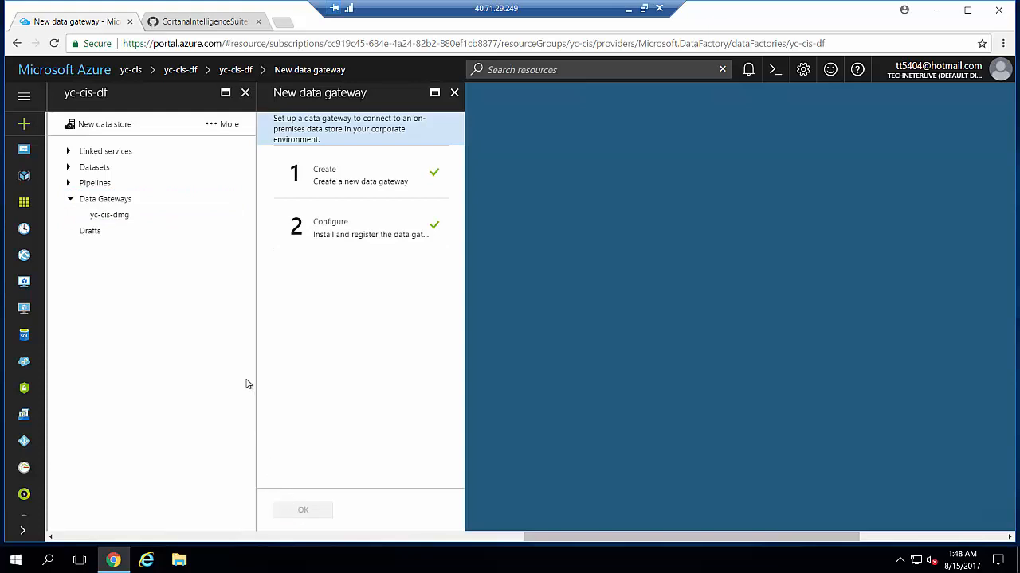
{"action": "left_click", "coordinate": [245, 94]}
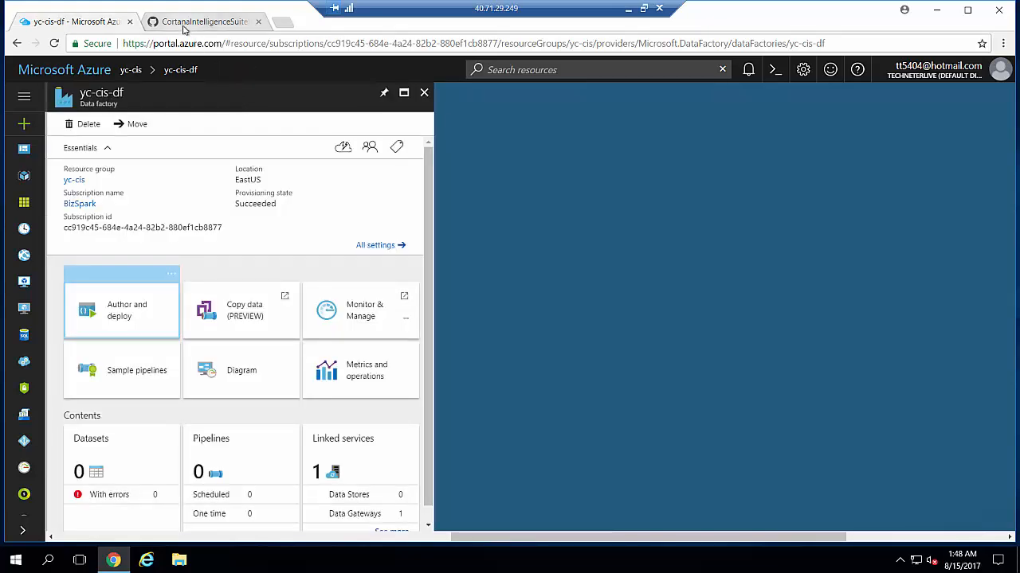
Go to Exercise 3 of the workshop manual on GitHub and read its introduction up to Task 1
{"action": "left_click", "coordinate": [191, 22]}
{"action": "left_click_drag", "start_coordinate": [1006, 263], "coordinate": [989, 523]}
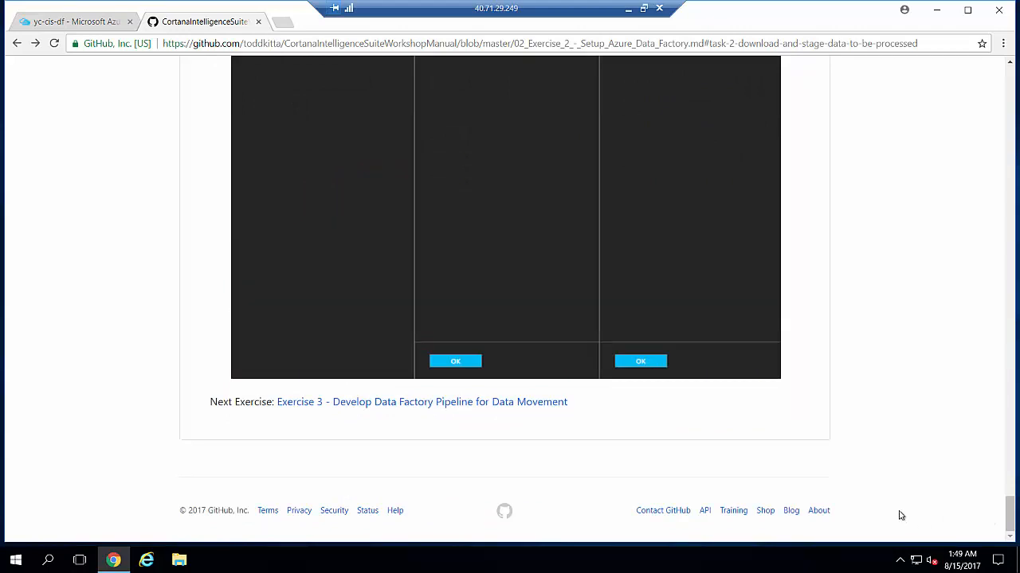
{"action": "left_click", "coordinate": [499, 407]}
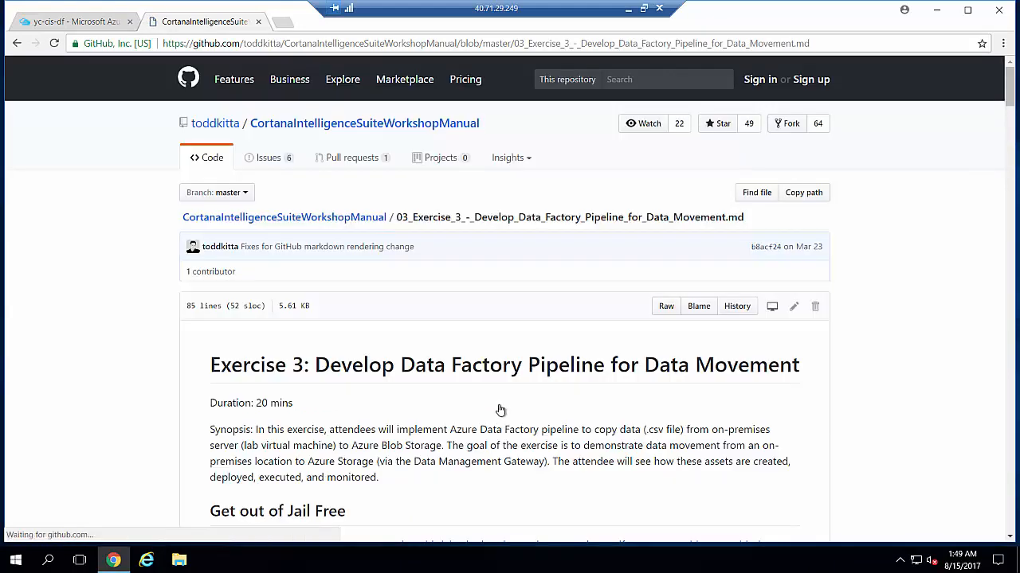
{"action": "left_click_drag", "start_coordinate": [1008, 91], "coordinate": [1008, 113]}
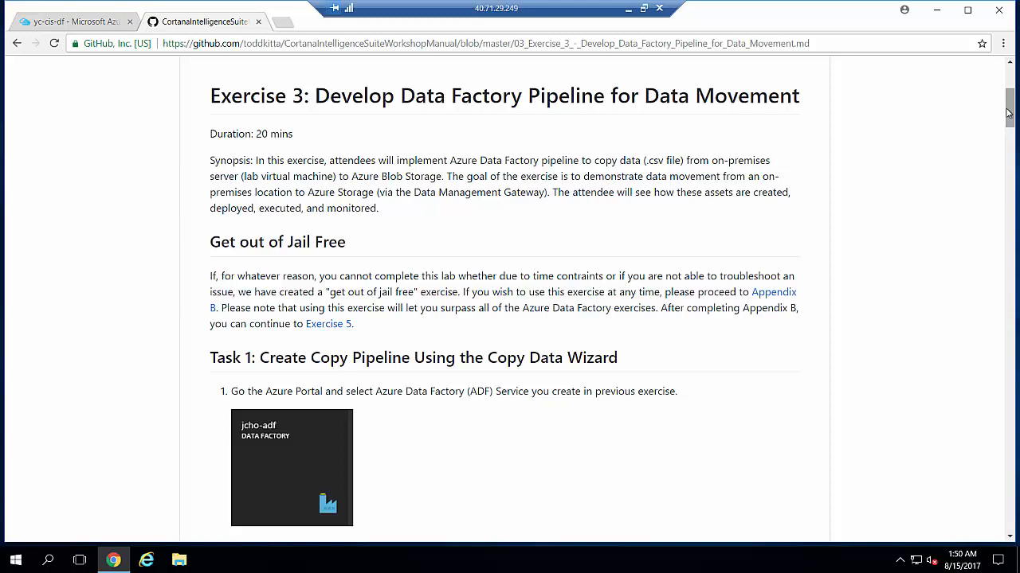
Read the first Task 1 instructions in the workshop manual and open the Copy Data wizard for the yc-cis-df data factory
{"action": "left_click_drag", "start_coordinate": [1008, 112], "coordinate": [1009, 133]}
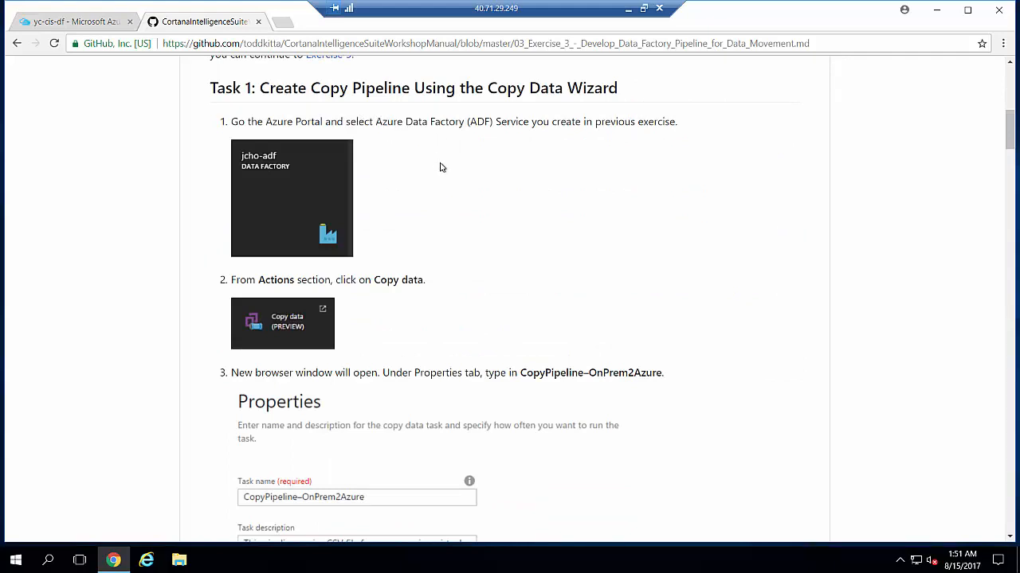
{"action": "left_click", "coordinate": [106, 24]}
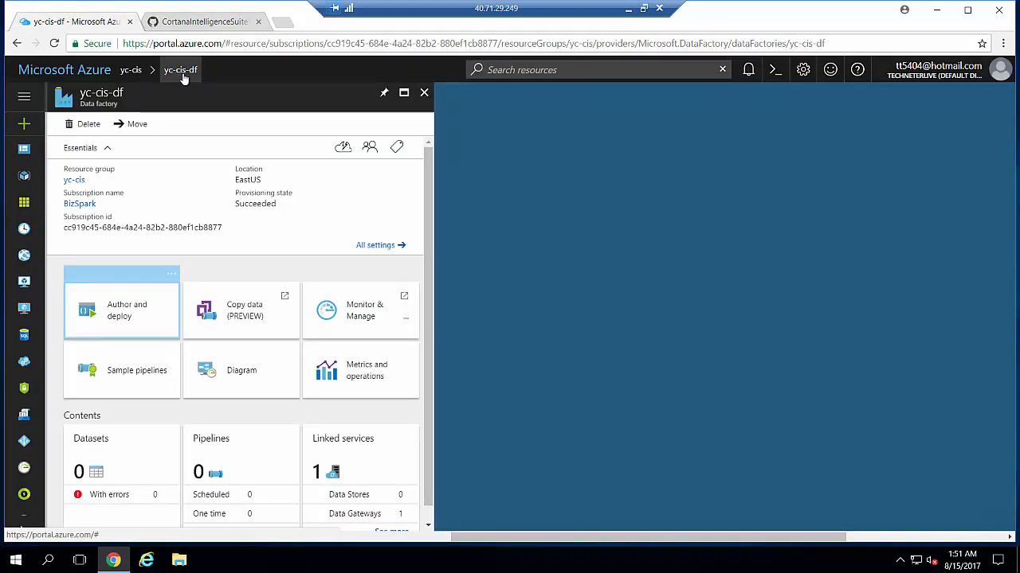
{"action": "left_click", "coordinate": [233, 317]}
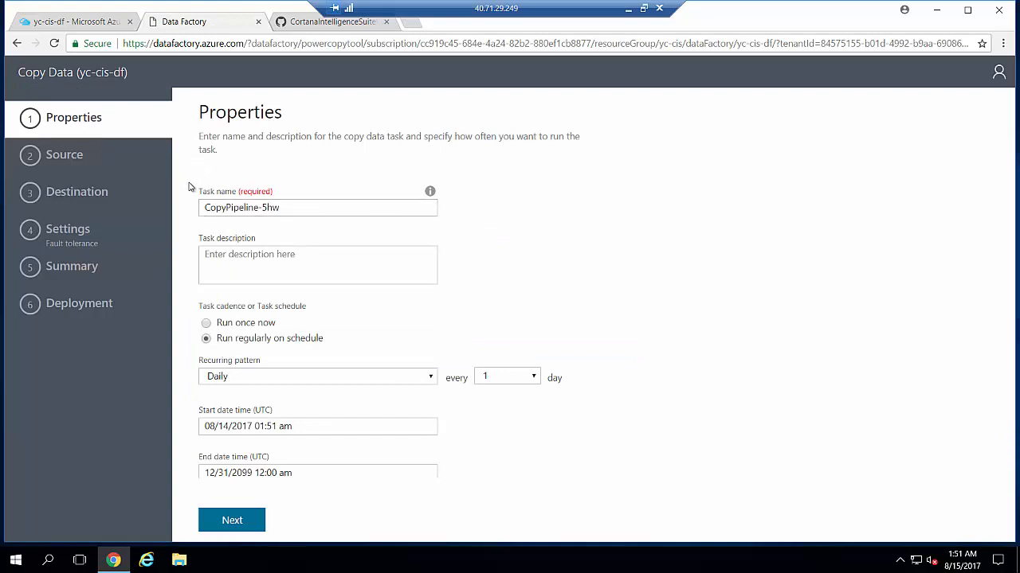
{"action": "left_click_drag", "start_coordinate": [199, 241], "coordinate": [218, 240]}
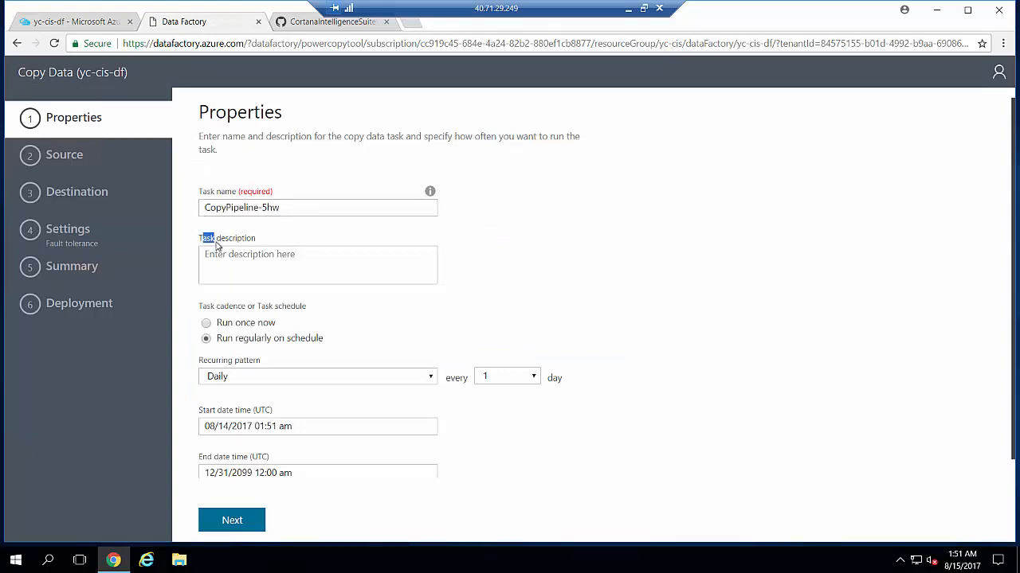
{"action": "left_click", "coordinate": [257, 256]}
Copy the task name CopyPipeline-OnPrem2Azure from the workshop manual and use it as the copy task's name
{"action": "left_click", "coordinate": [306, 17]}
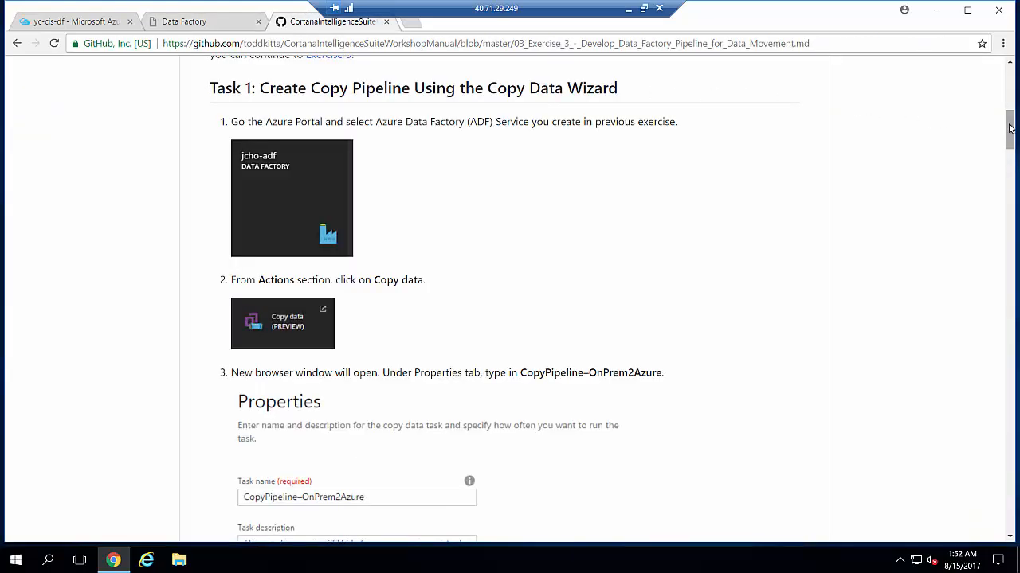
{"action": "left_click_drag", "start_coordinate": [1010, 130], "coordinate": [1009, 151]}
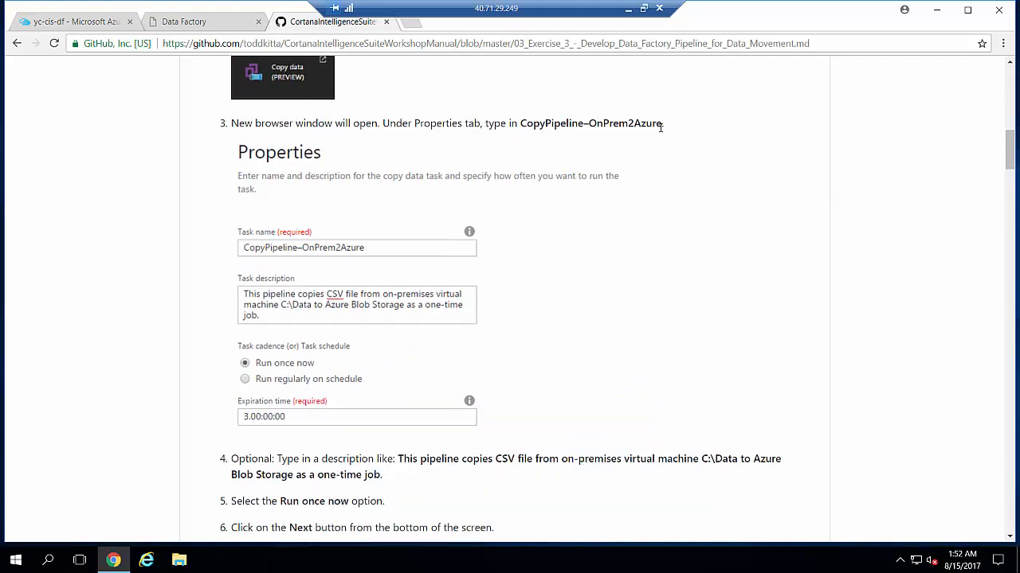
{"action": "left_click_drag", "start_coordinate": [662, 125], "coordinate": [521, 123]}
{"action": "right_click", "coordinate": [522, 124]}
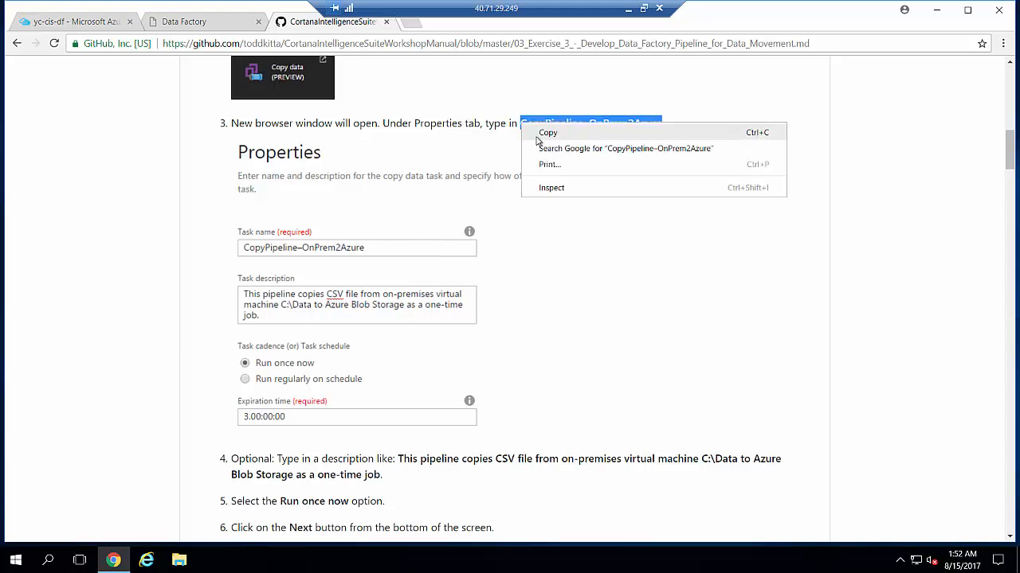
{"action": "left_click", "coordinate": [536, 137]}
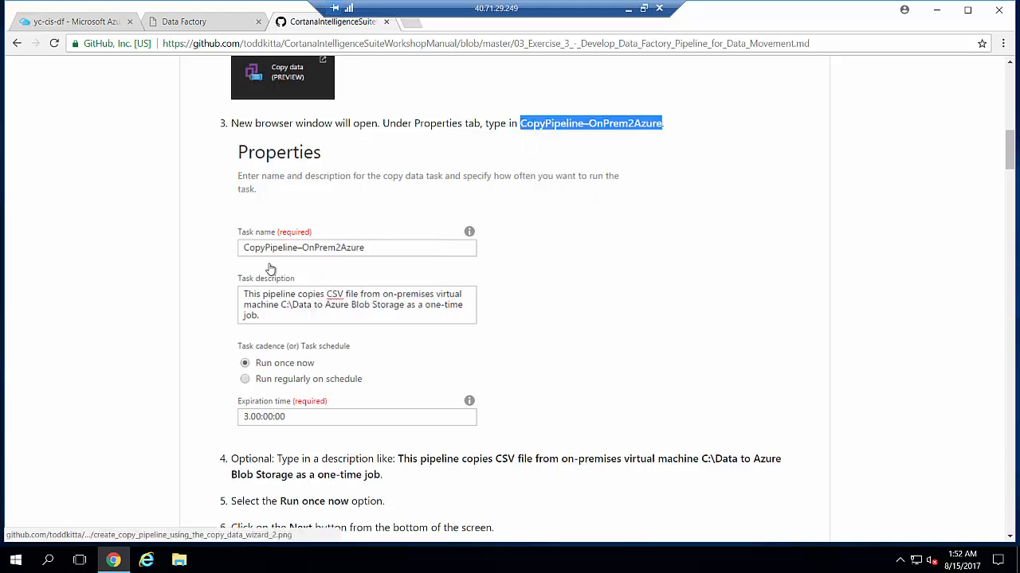
{"action": "left_click", "coordinate": [222, 25]}
{"action": "left_click_drag", "start_coordinate": [281, 207], "coordinate": [203, 207]}
{"action": "right_click", "coordinate": [205, 208]}
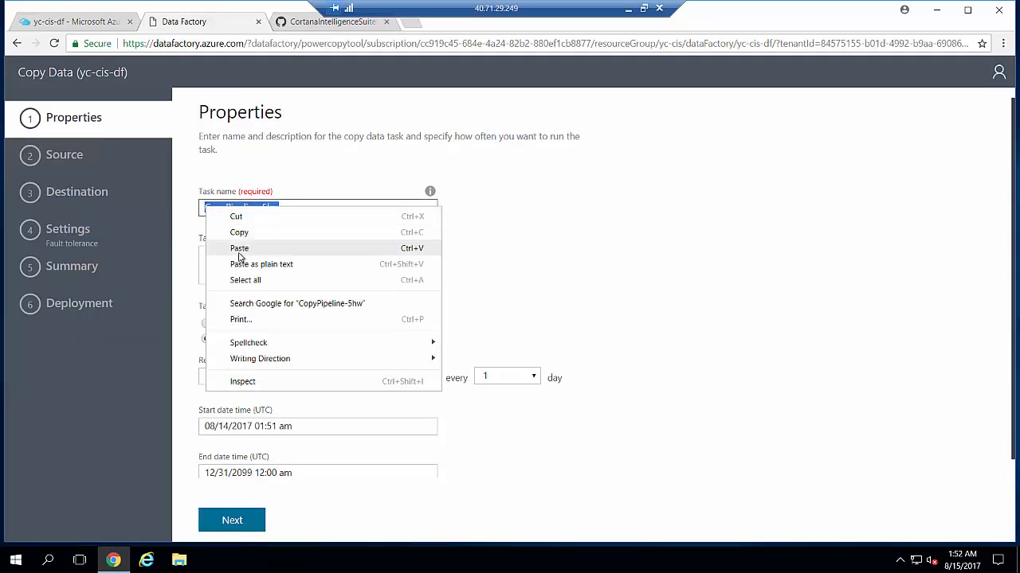
{"action": "left_click", "coordinate": [239, 249]}
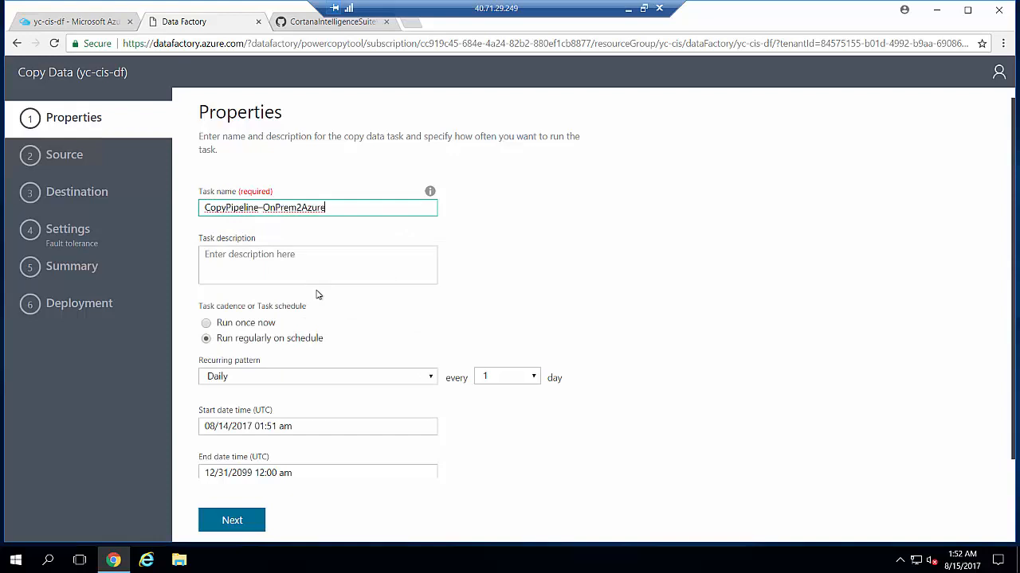
Set the copy task to run once now and choose File System as the source data store
{"action": "left_click", "coordinate": [206, 325]}
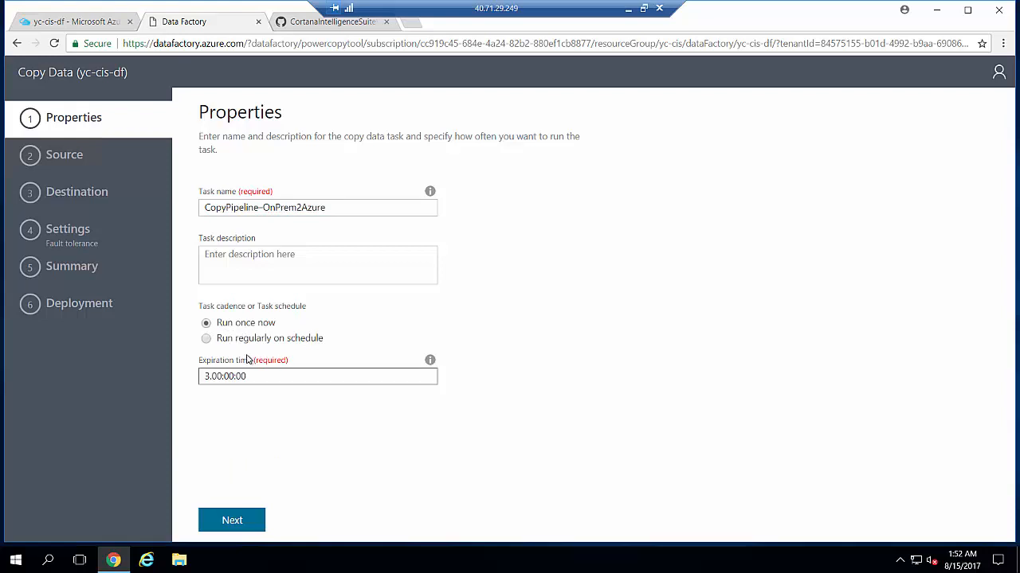
{"action": "left_click", "coordinate": [230, 519]}
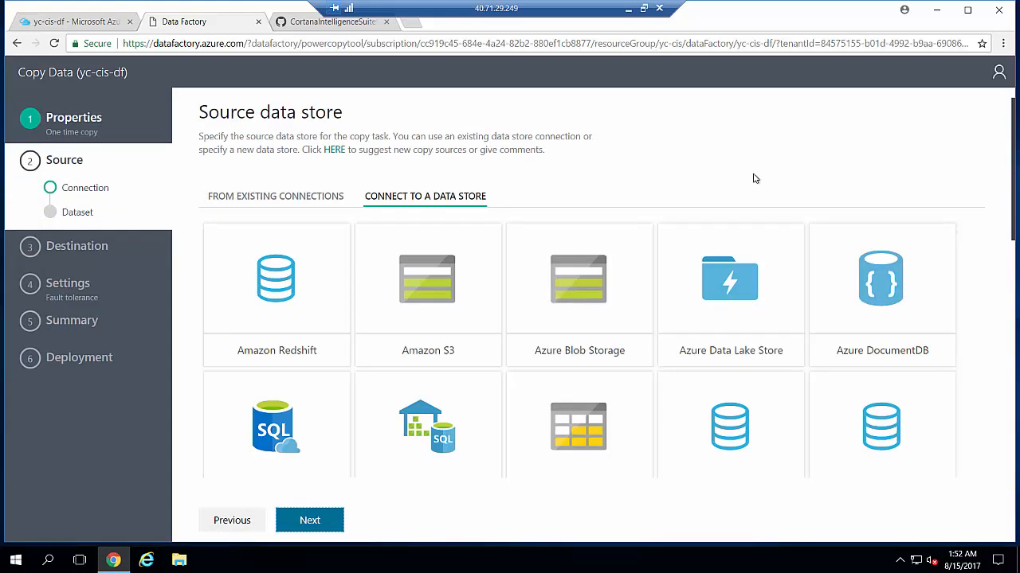
{"action": "left_click_drag", "start_coordinate": [1016, 148], "coordinate": [1015, 255]}
{"action": "left_click", "coordinate": [275, 379]}
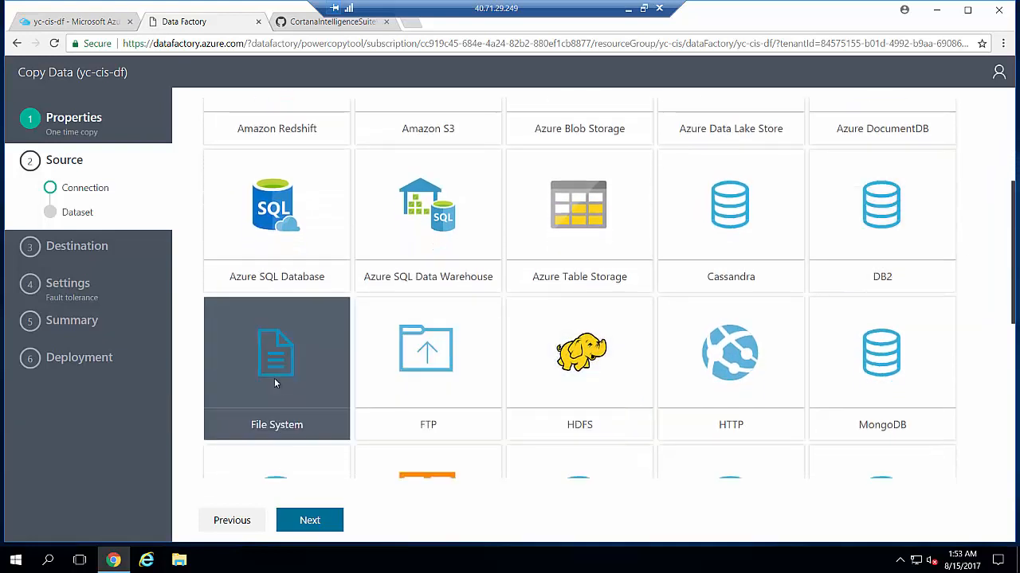
{"action": "left_click", "coordinate": [310, 522]}
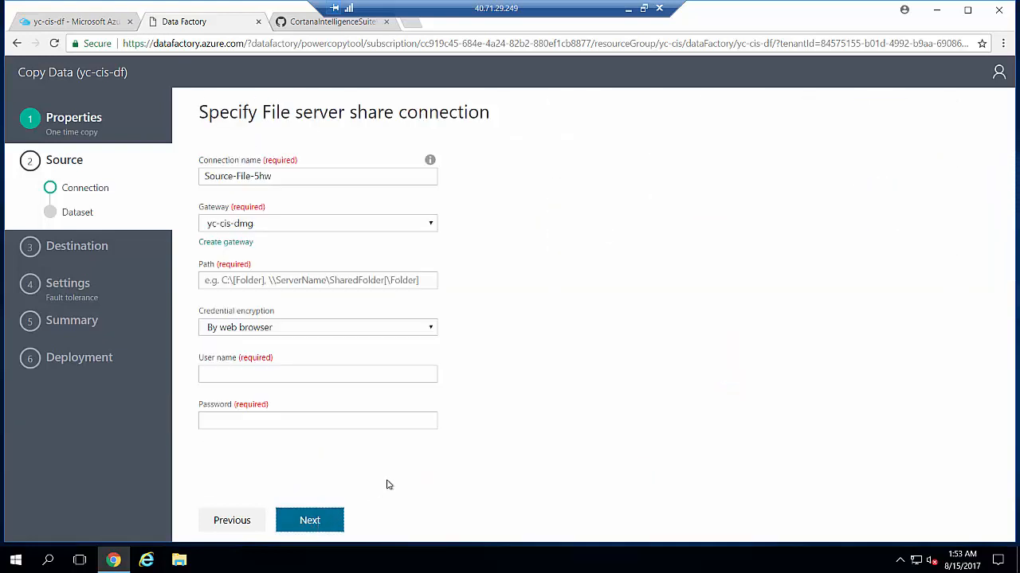
Copy InputConnection-OnPremServer from the workshop manual and use it as the file share's connection name
{"action": "left_click", "coordinate": [328, 23]}
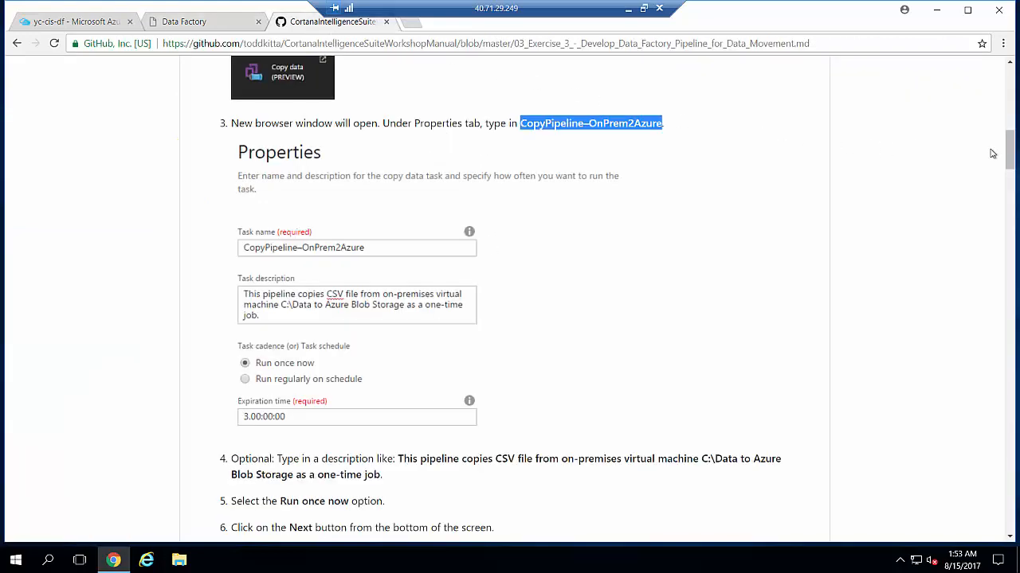
{"action": "left_click_drag", "start_coordinate": [1010, 151], "coordinate": [1018, 244]}
{"action": "left_click_drag", "start_coordinate": [683, 123], "coordinate": [530, 98]}
{"action": "right_click", "coordinate": [530, 107]}
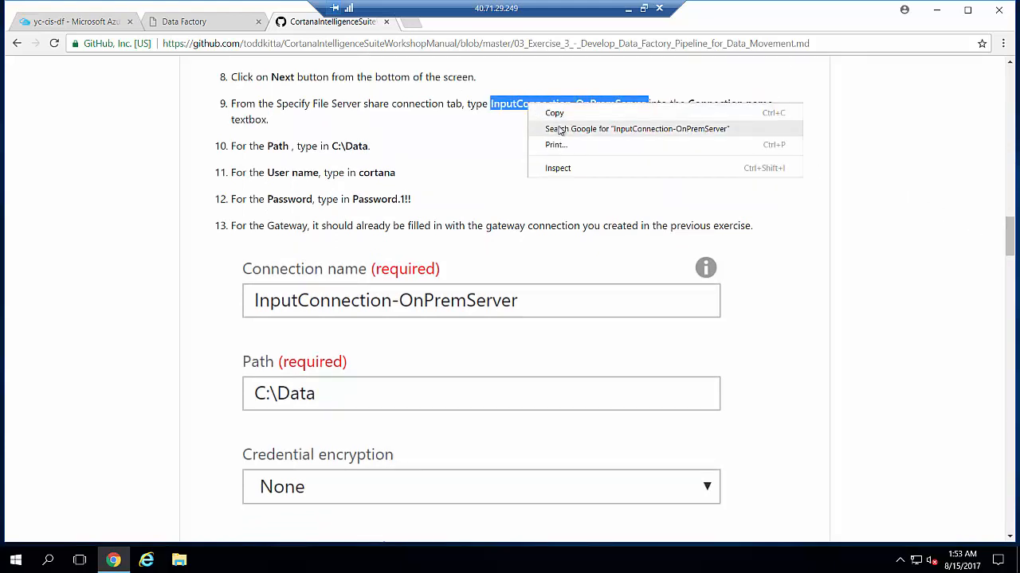
{"action": "left_click", "coordinate": [555, 113]}
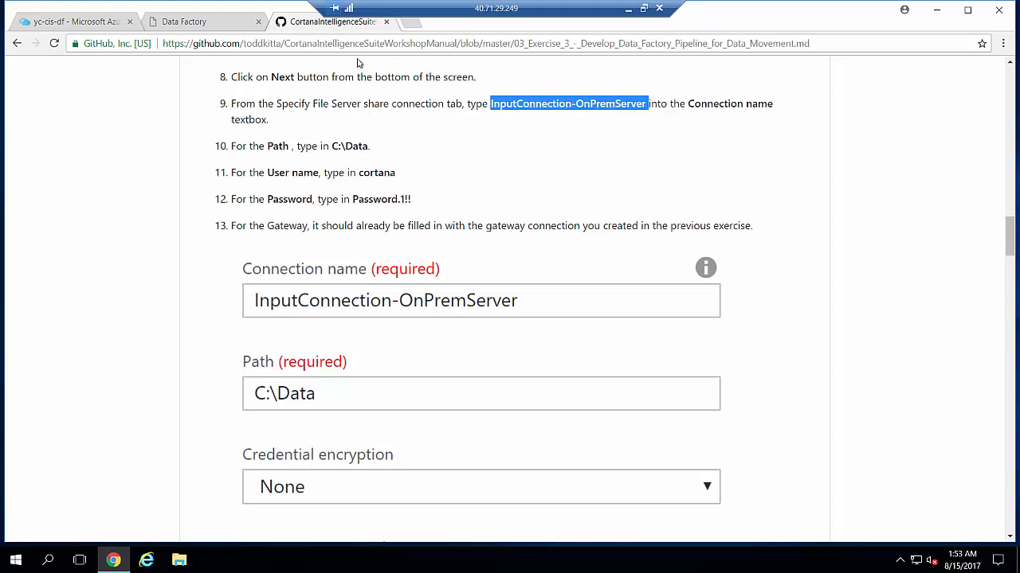
{"action": "left_click", "coordinate": [219, 24]}
{"action": "left_click_drag", "start_coordinate": [307, 169], "coordinate": [197, 173]}
{"action": "right_click", "coordinate": [224, 177]}
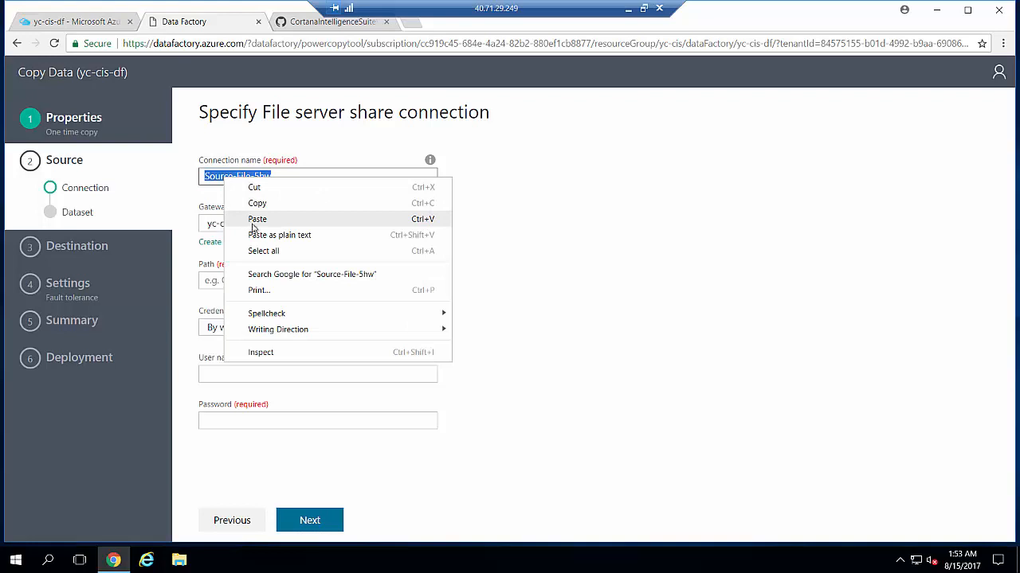
{"action": "left_click", "coordinate": [256, 219]}
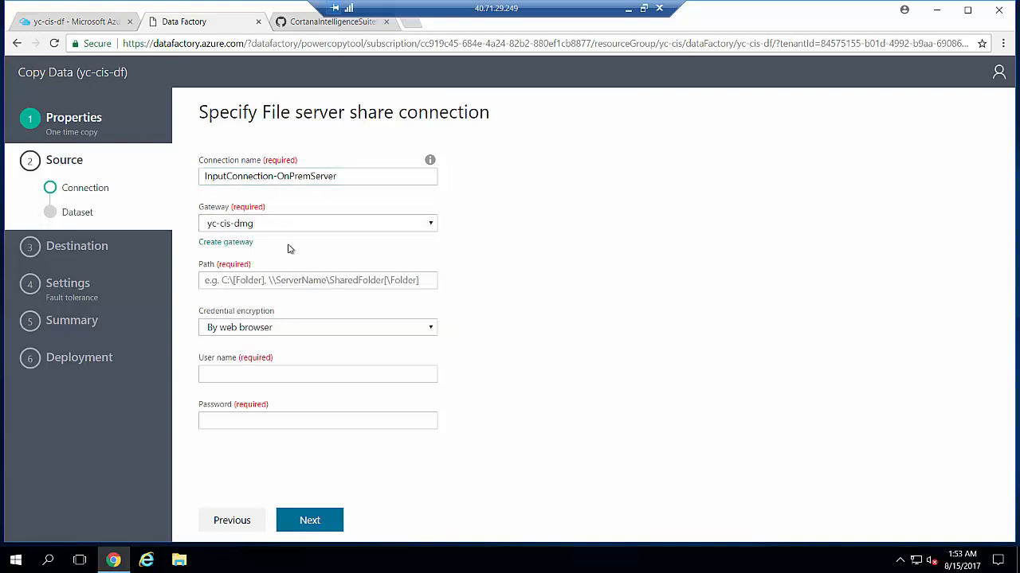
Set the source path to c:\data, enter user name cortana and the account password, continue, and decline saving the password in the browser
{"action": "left_click", "coordinate": [230, 279]}
{"action": "type", "text": "c:\\data"}
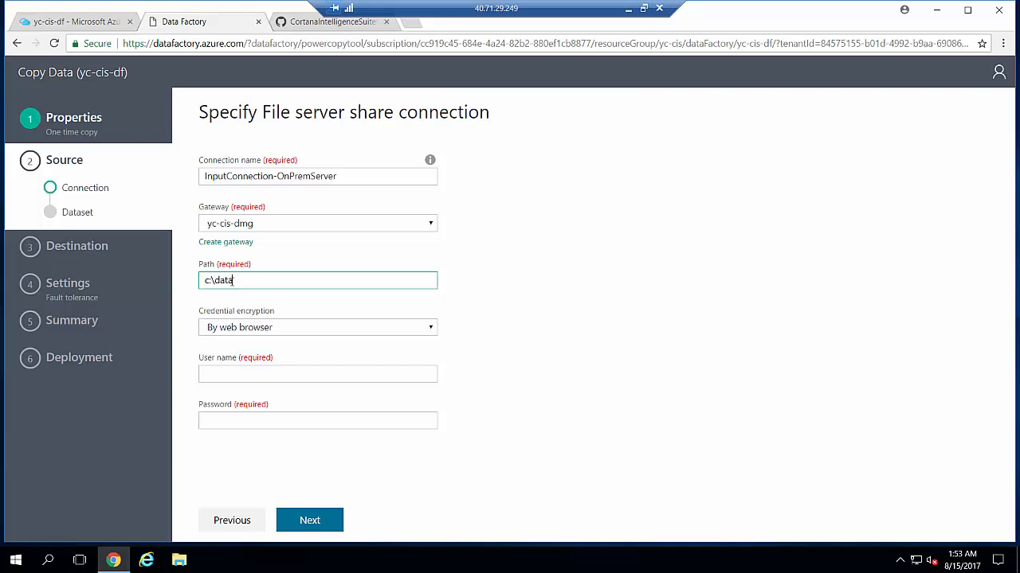
{"action": "left_click", "coordinate": [340, 377]}
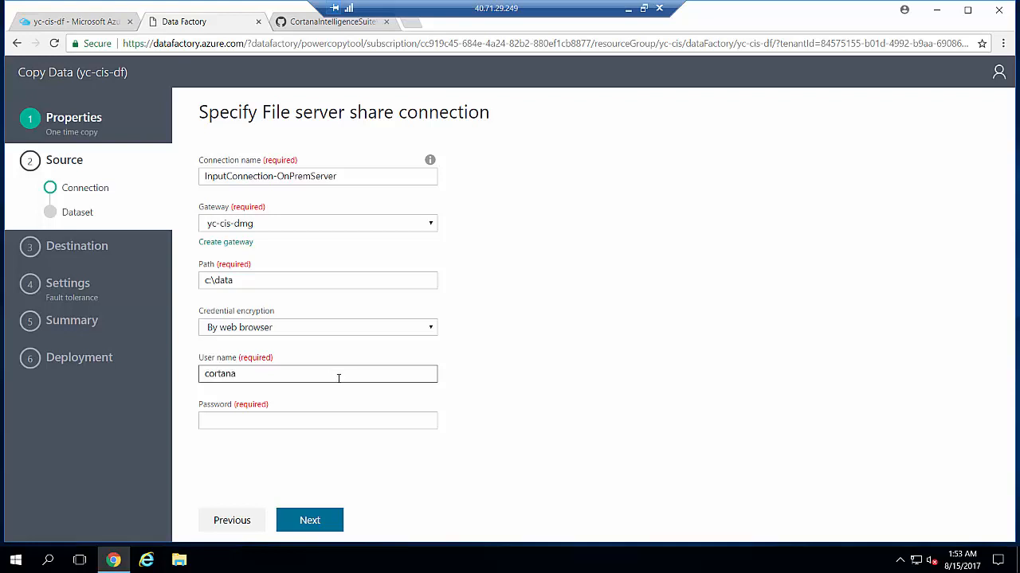
{"action": "left_click", "coordinate": [279, 420]}
{"action": "key", "text": "ctrl+v"}
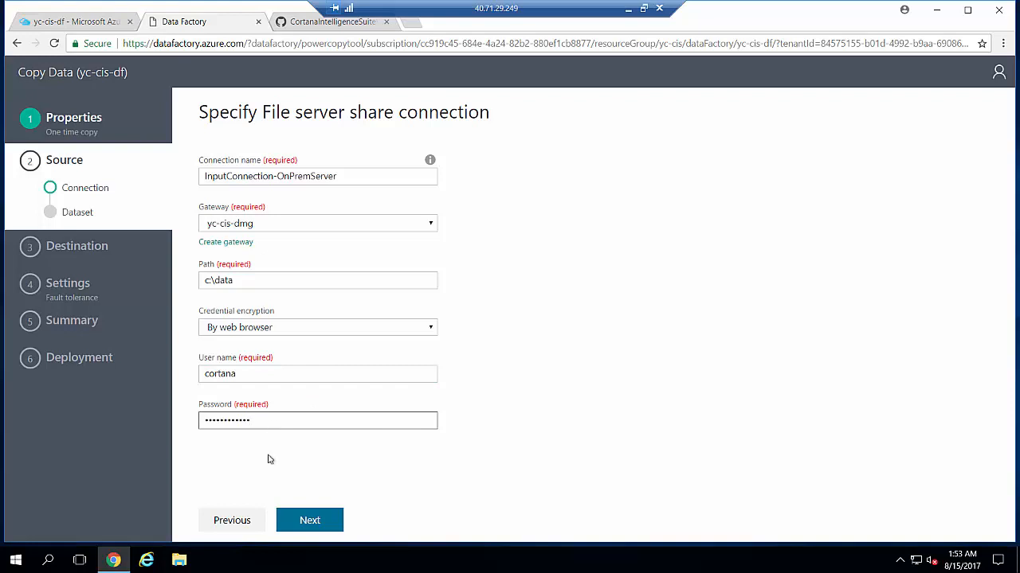
{"action": "left_click", "coordinate": [302, 520]}
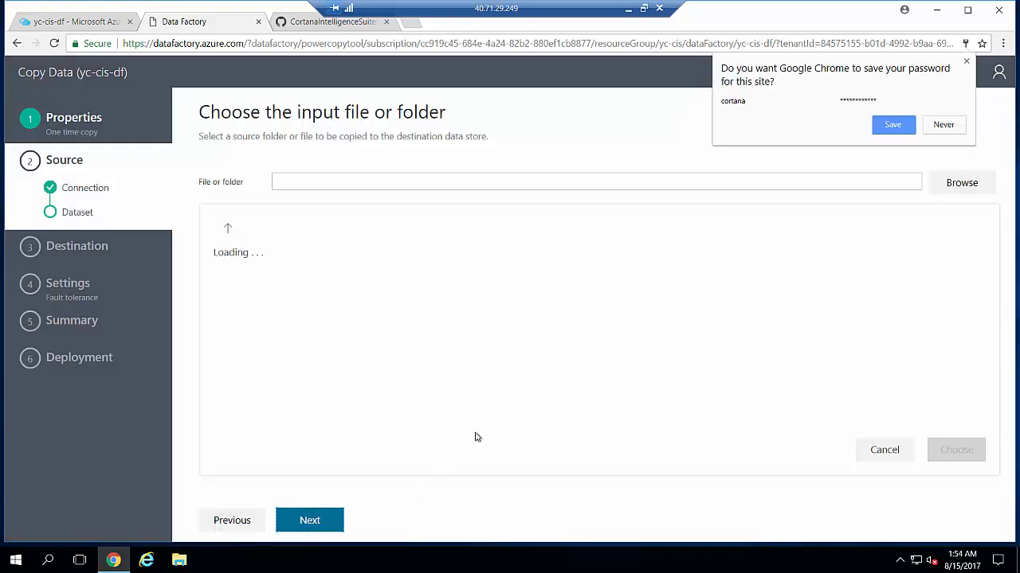
{"action": "left_click", "coordinate": [943, 125]}
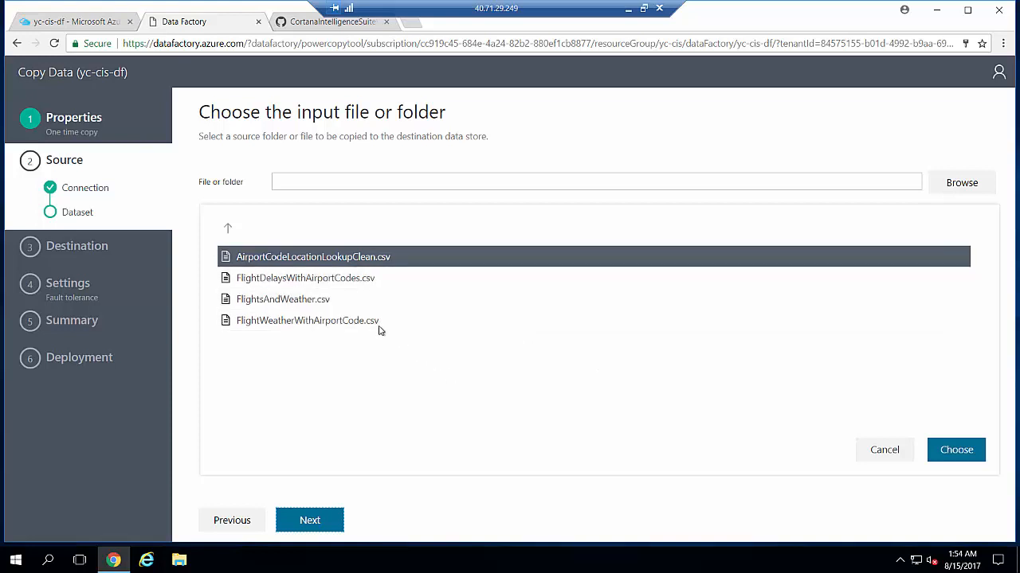
Choose FlightsAndWeather.csv as the input file and continue to its file format settings
{"action": "left_click", "coordinate": [318, 302]}
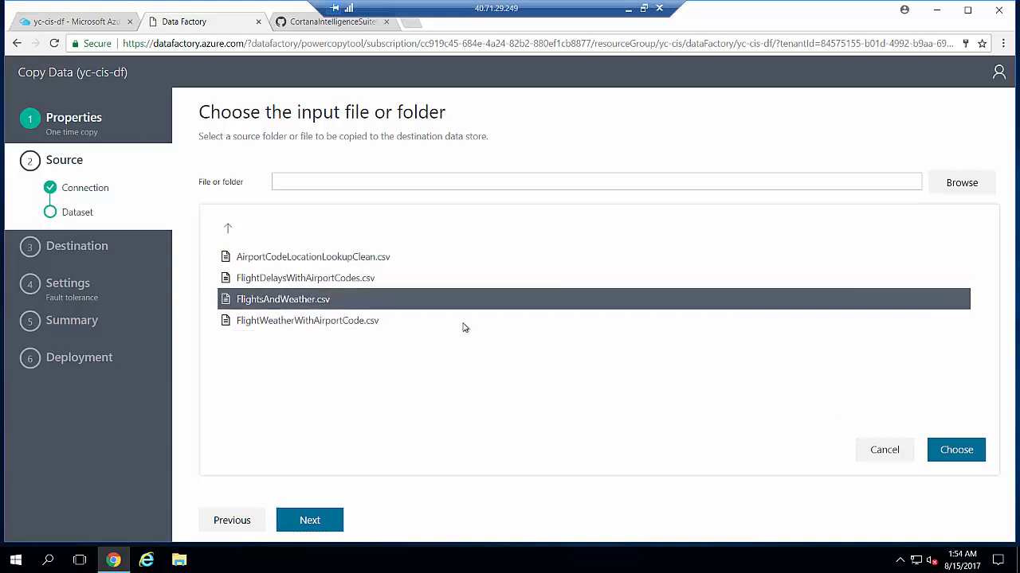
{"action": "left_click", "coordinate": [956, 450]}
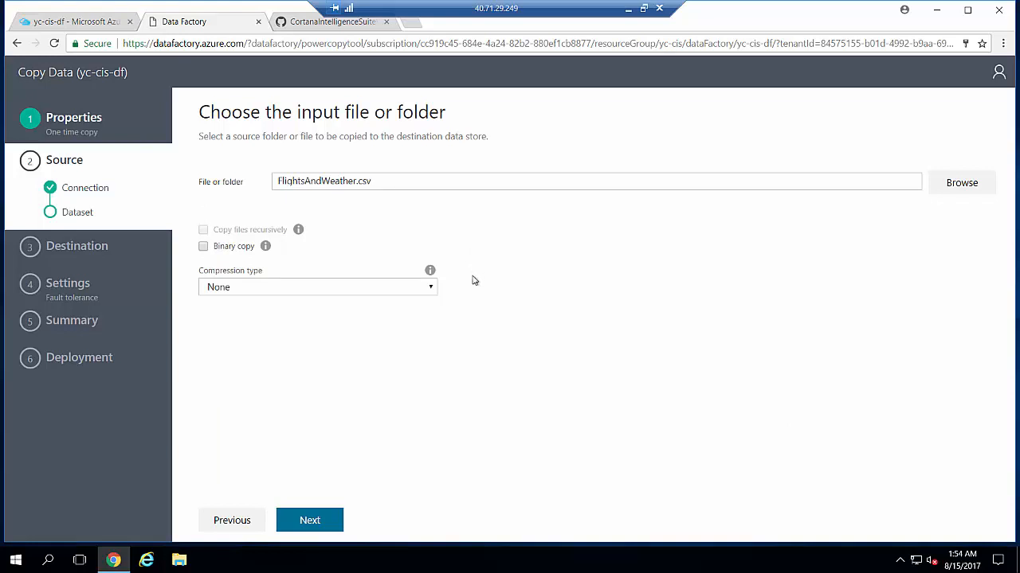
{"action": "left_click", "coordinate": [326, 518]}
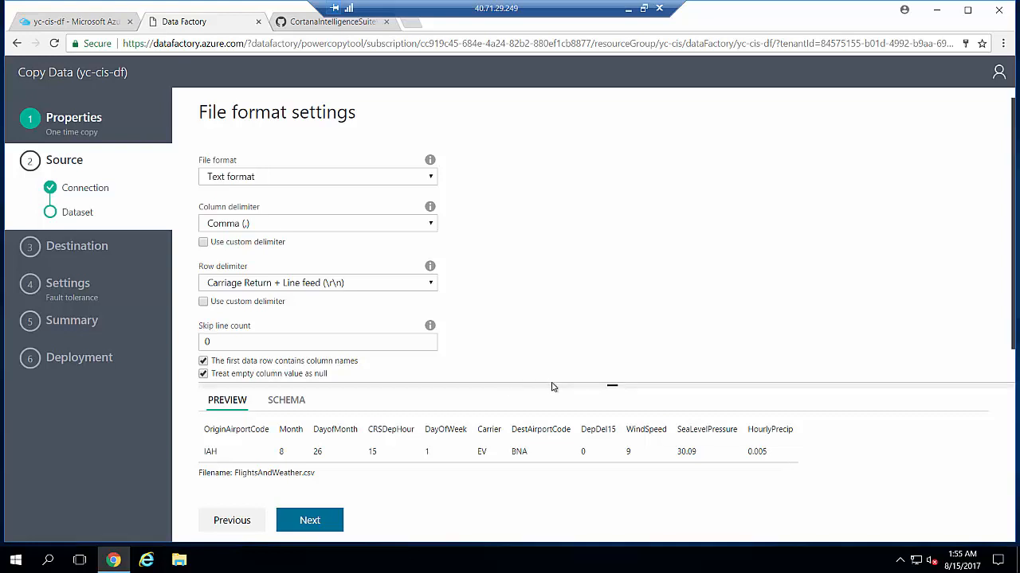
Enlarge the data preview to inspect more rows, shrink it again, and accept the text file format settings
{"action": "left_click_drag", "start_coordinate": [549, 388], "coordinate": [562, 188]}
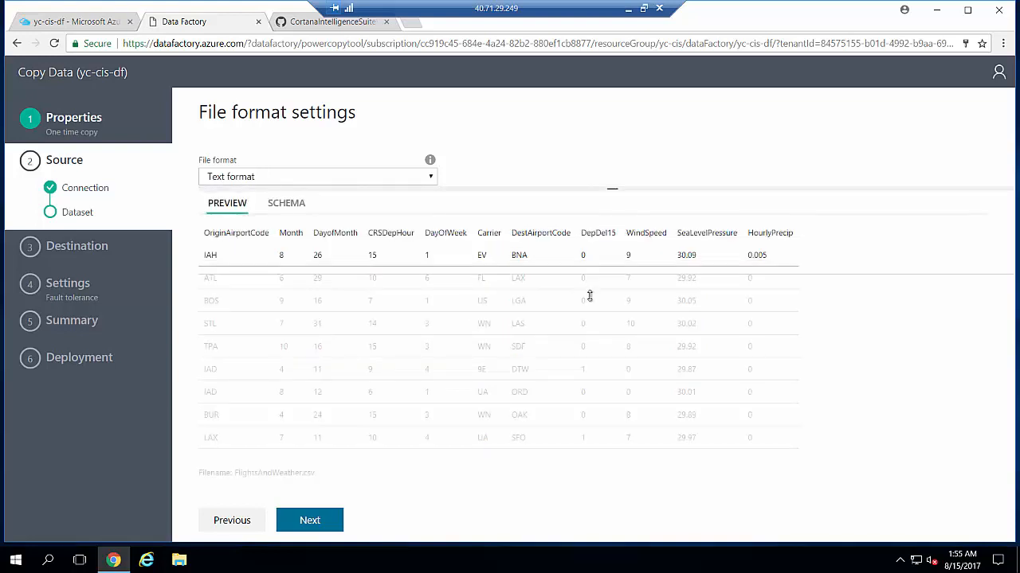
{"action": "left_click_drag", "start_coordinate": [584, 335], "coordinate": [584, 337]}
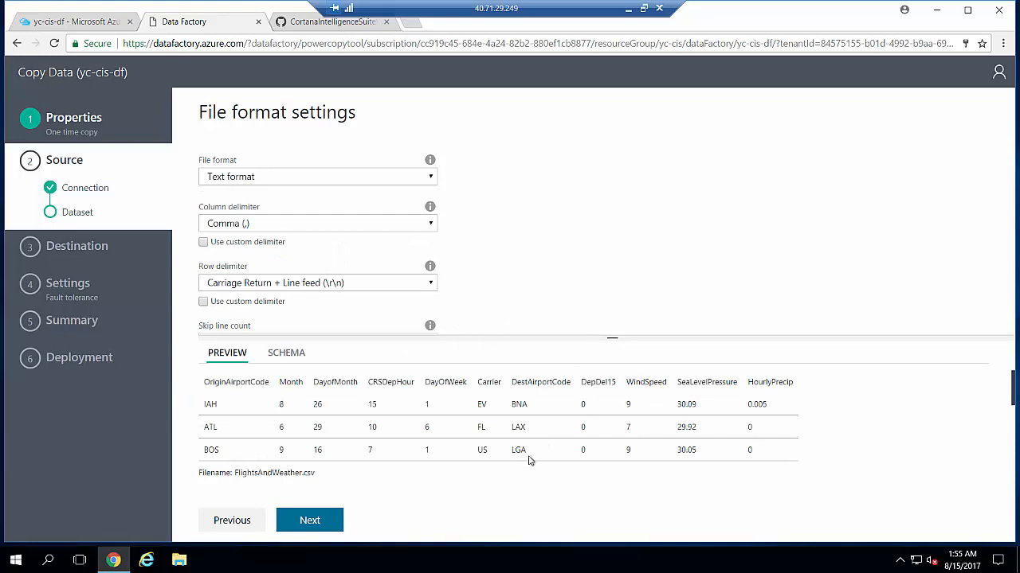
{"action": "left_click", "coordinate": [325, 521]}
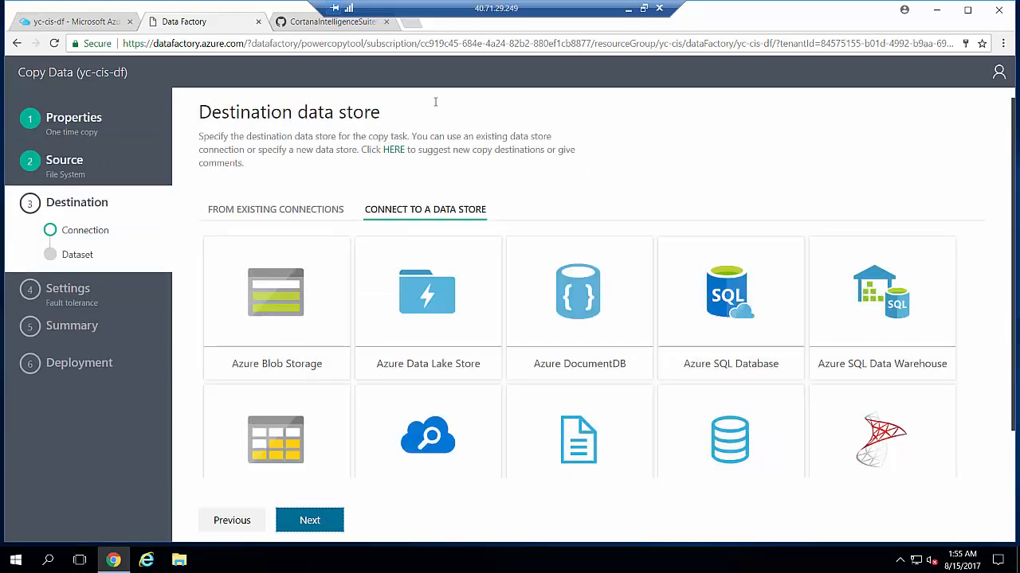
Choose Azure Blob Storage as the destination data store and continue to its storage account settings
{"action": "left_click_drag", "start_coordinate": [350, 136], "coordinate": [379, 127]}
{"action": "left_click", "coordinate": [886, 169]}
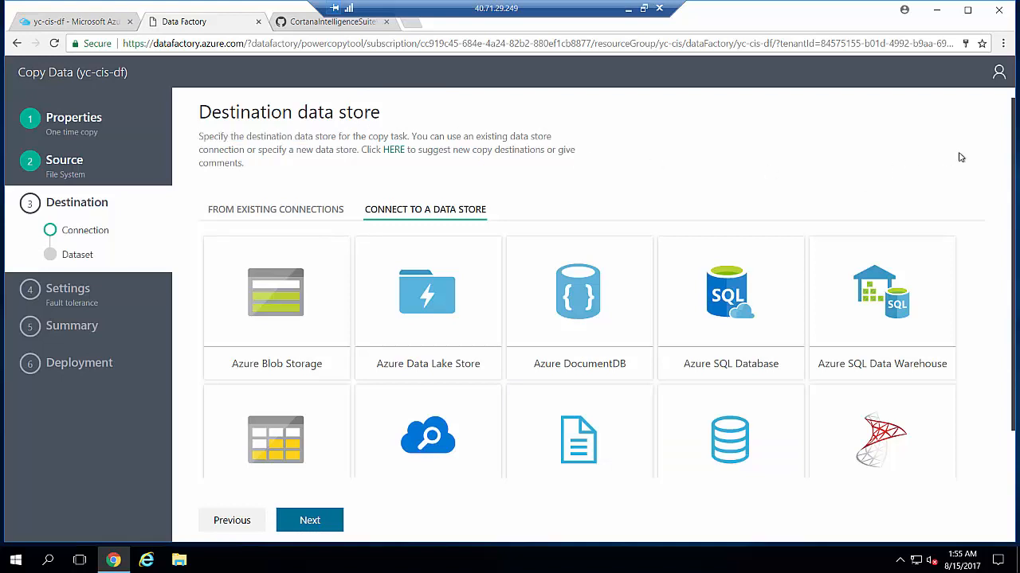
{"action": "mouse_move", "coordinate": [1015, 126]}
{"action": "left_click", "coordinate": [288, 321]}
{"action": "left_click", "coordinate": [312, 520]}
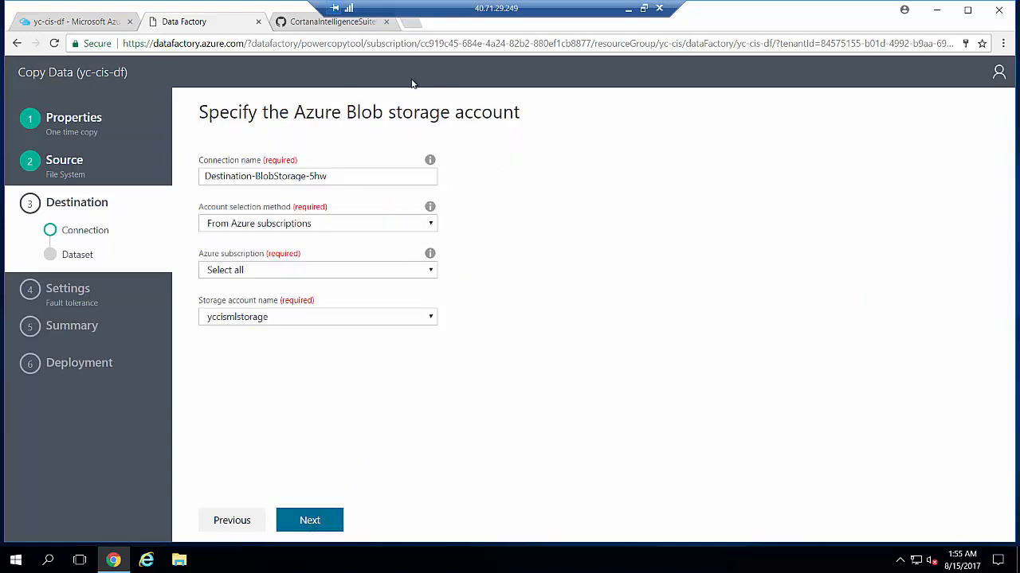
Copy the name OutputLinkedService-AzureBlobStorage from the workshop manual and set it as the destination's connection name
{"action": "left_click", "coordinate": [319, 24]}
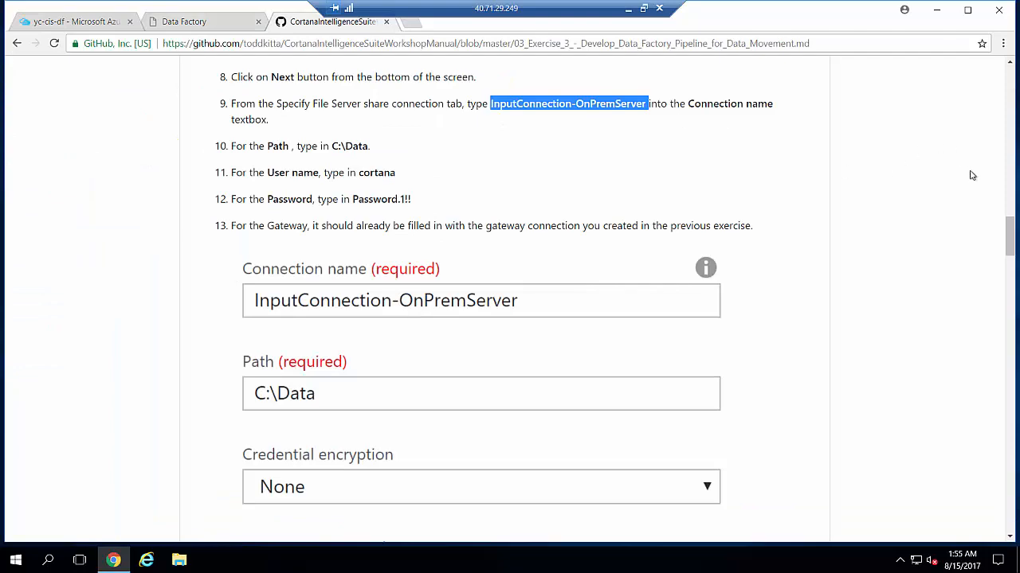
{"action": "left_click_drag", "start_coordinate": [1012, 227], "coordinate": [1007, 379]}
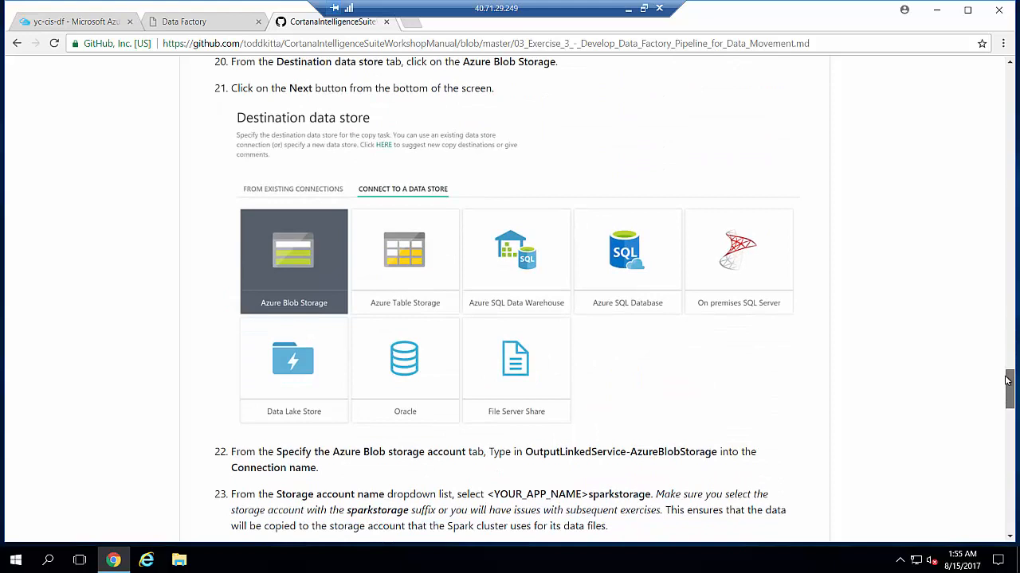
{"action": "scroll", "coordinate": [712, 261], "scroll_direction": "down", "scroll_amount": 2}
{"action": "mouse_move", "coordinate": [711, 255]}
{"action": "left_mouse_down"}
{"action": "mouse_move", "coordinate": [528, 254]}
{"action": "mouse_move", "coordinate": [722, 257]}
{"action": "left_mouse_up"}
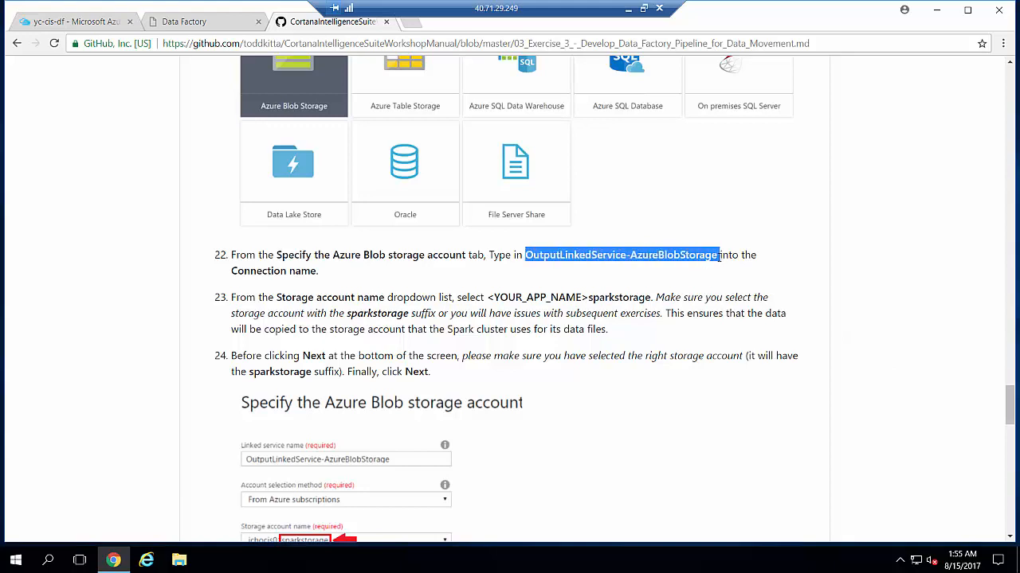
{"action": "right_click", "coordinate": [703, 252]}
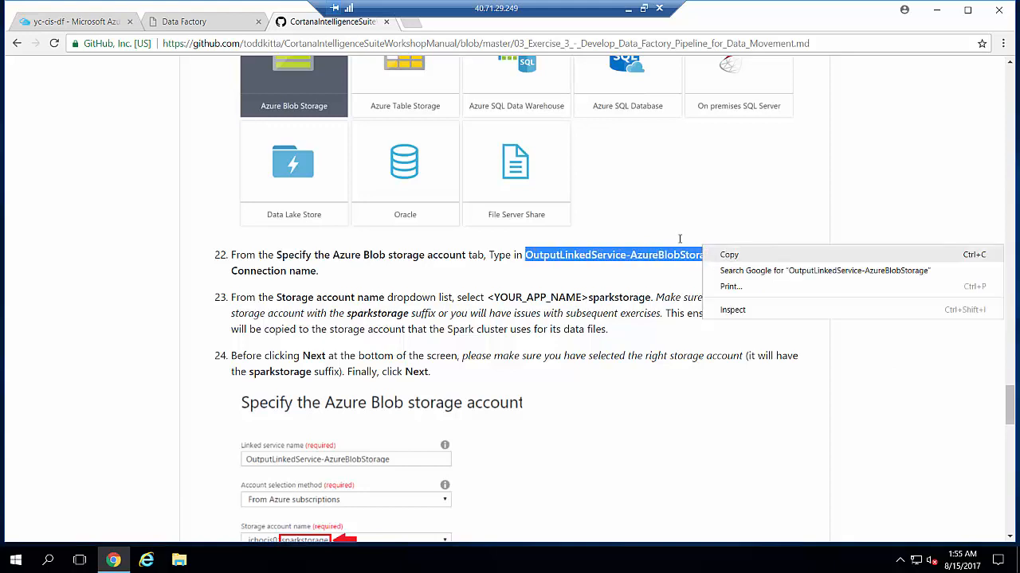
{"action": "left_click", "coordinate": [729, 256]}
{"action": "left_click", "coordinate": [205, 24]}
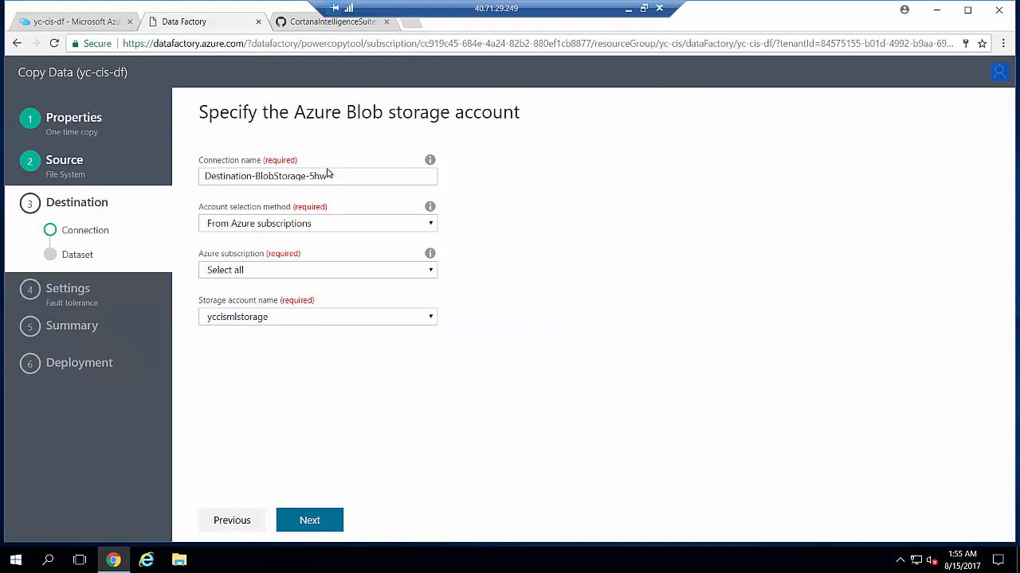
{"action": "left_click_drag", "start_coordinate": [327, 176], "coordinate": [208, 180]}
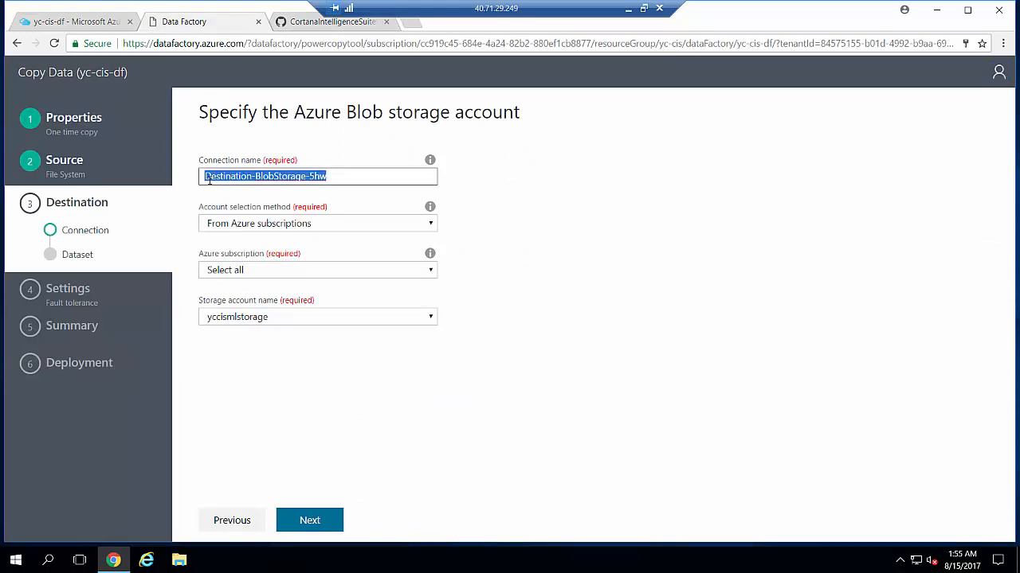
{"action": "right_click", "coordinate": [209, 180]}
{"action": "left_click", "coordinate": [234, 218]}
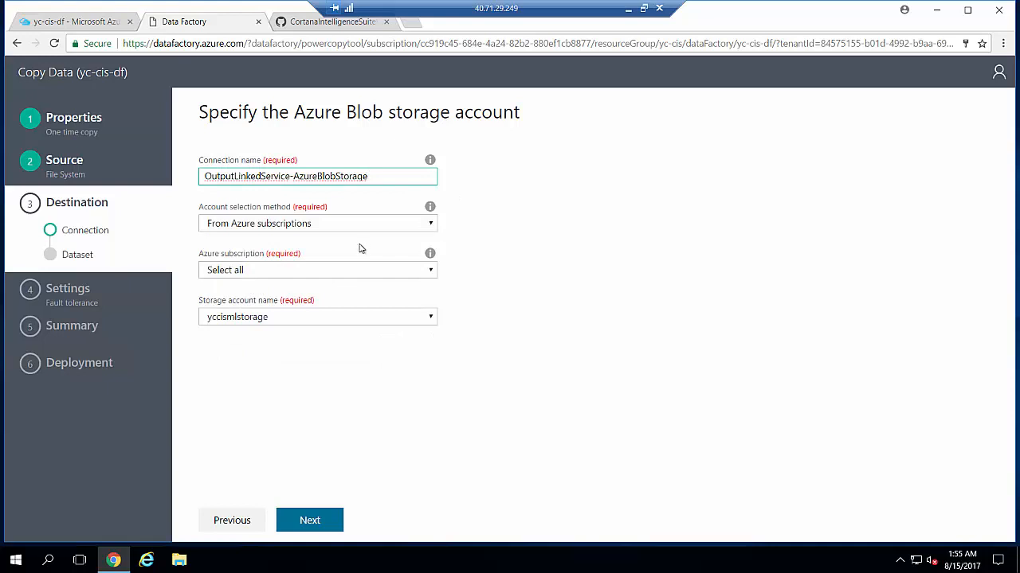
Select the BizSpark subscription and the yccissparkstorage storage account for the destination, and continue to the output file settings
{"action": "left_click", "coordinate": [286, 269]}
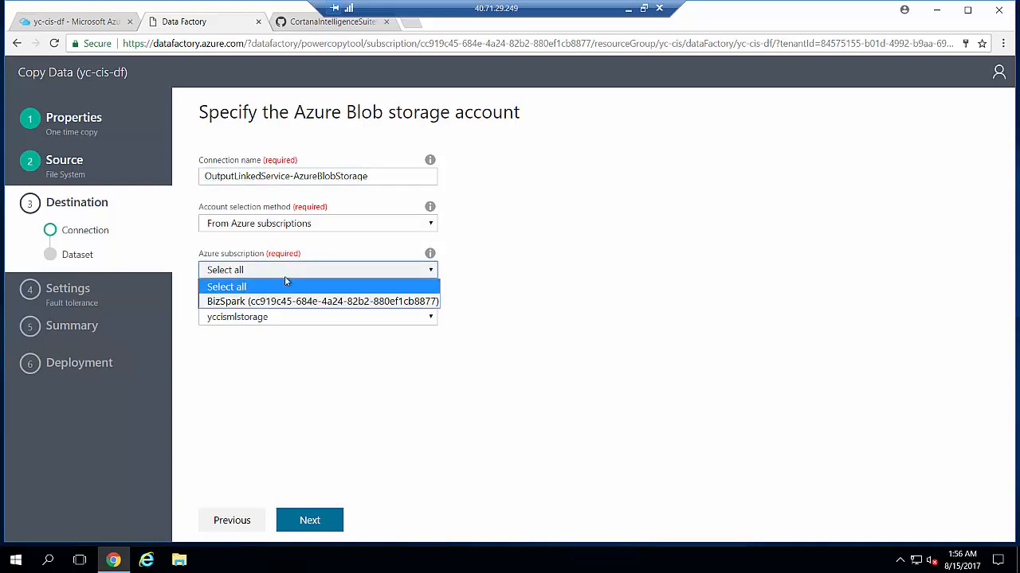
{"action": "left_click", "coordinate": [288, 301]}
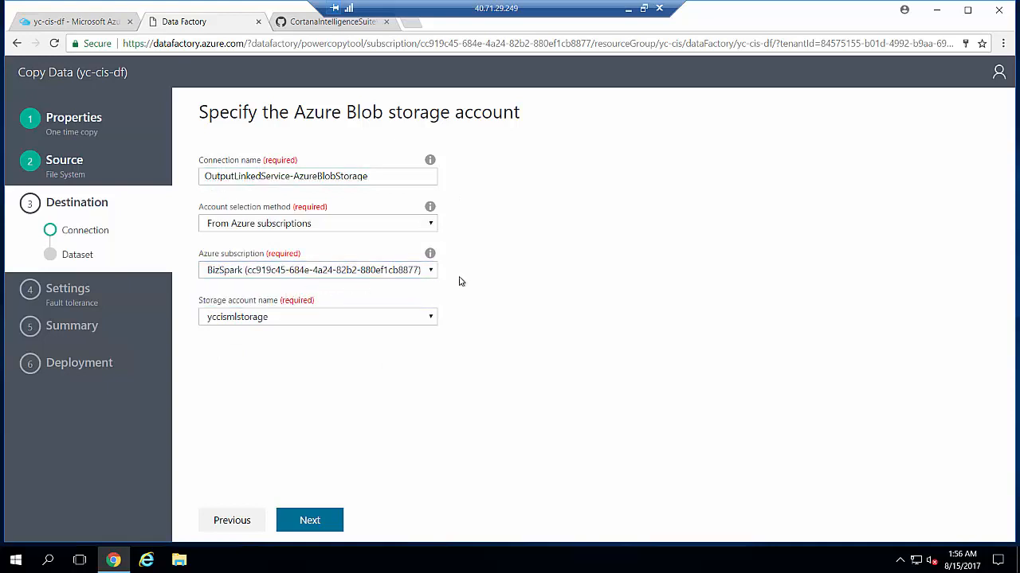
{"action": "left_click", "coordinate": [430, 316]}
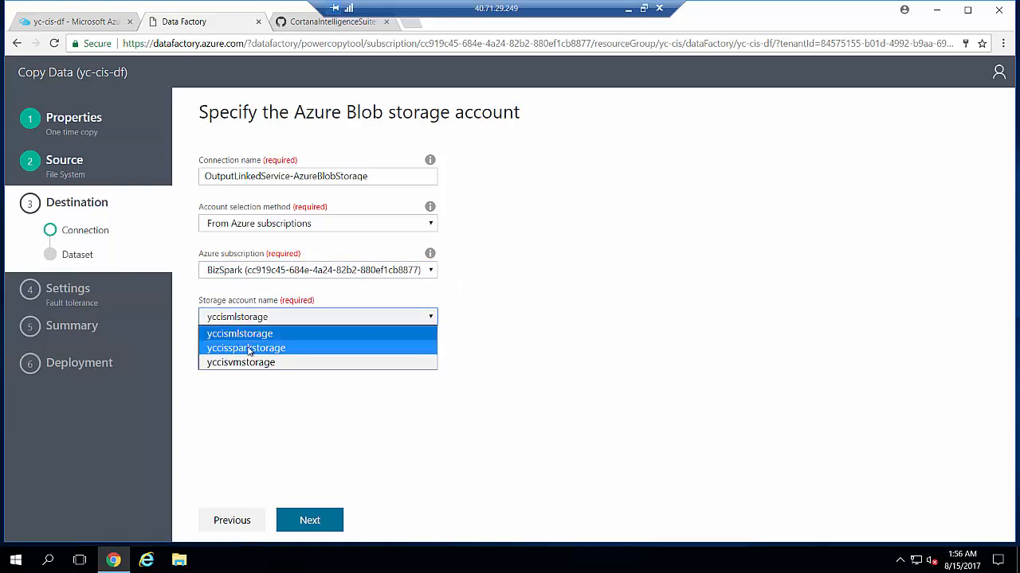
{"action": "left_click", "coordinate": [249, 350]}
{"action": "left_click", "coordinate": [325, 521]}
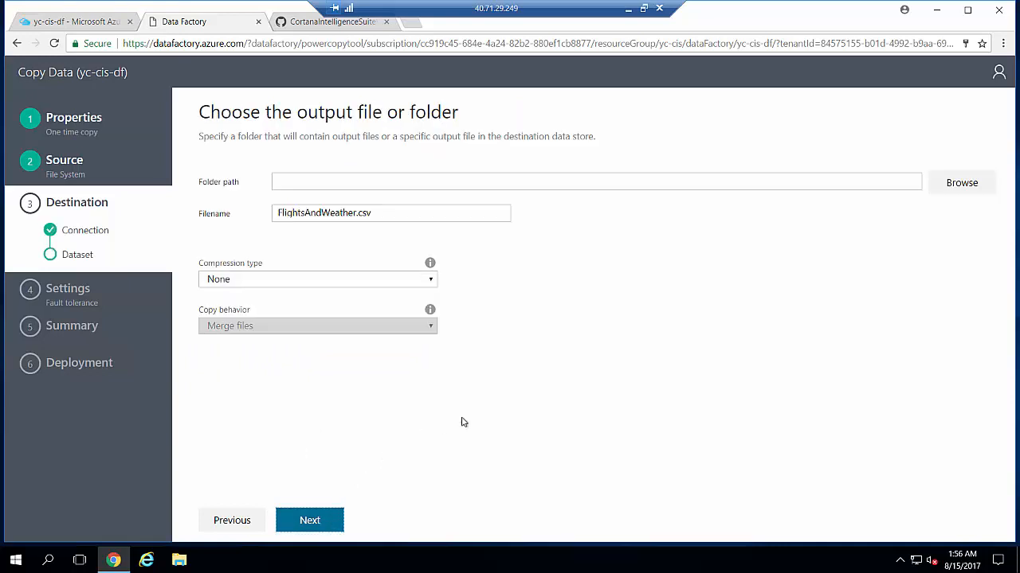
Browse to sparkcontainer, choose it as the output folder, and continue to the output file format settings
{"action": "left_click", "coordinate": [951, 184]}
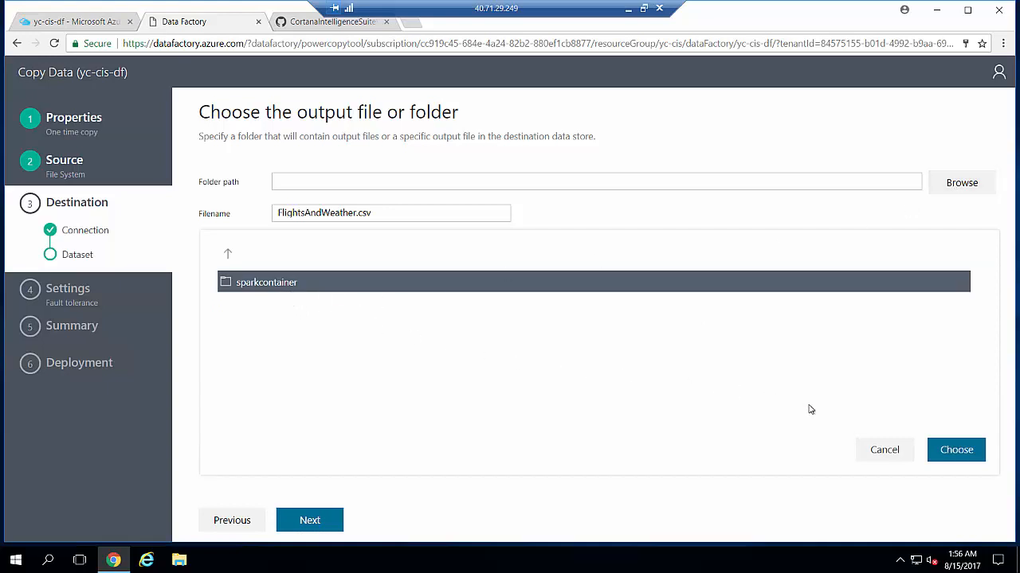
{"action": "left_click", "coordinate": [957, 451]}
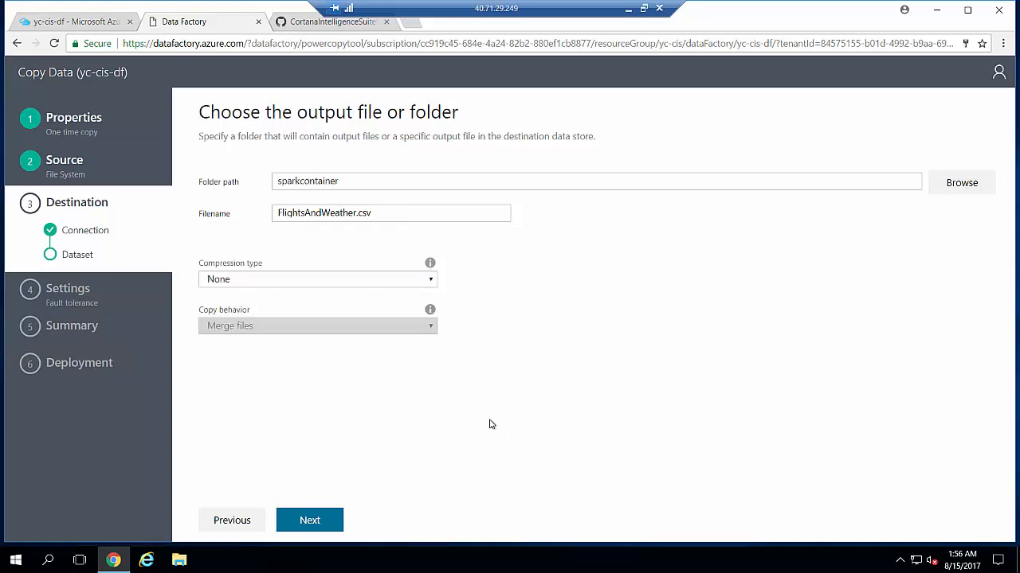
{"action": "left_click", "coordinate": [304, 522]}
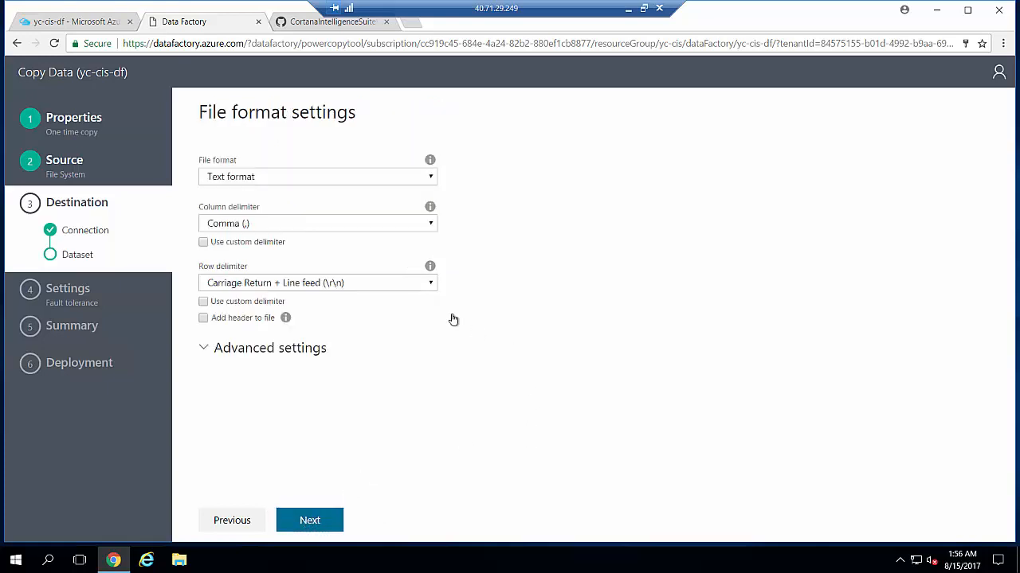
Enable adding a header to the output file, and deploy the copy pipeline with the default fault tolerance settings
{"action": "left_click", "coordinate": [203, 318]}
{"action": "left_click", "coordinate": [320, 516]}
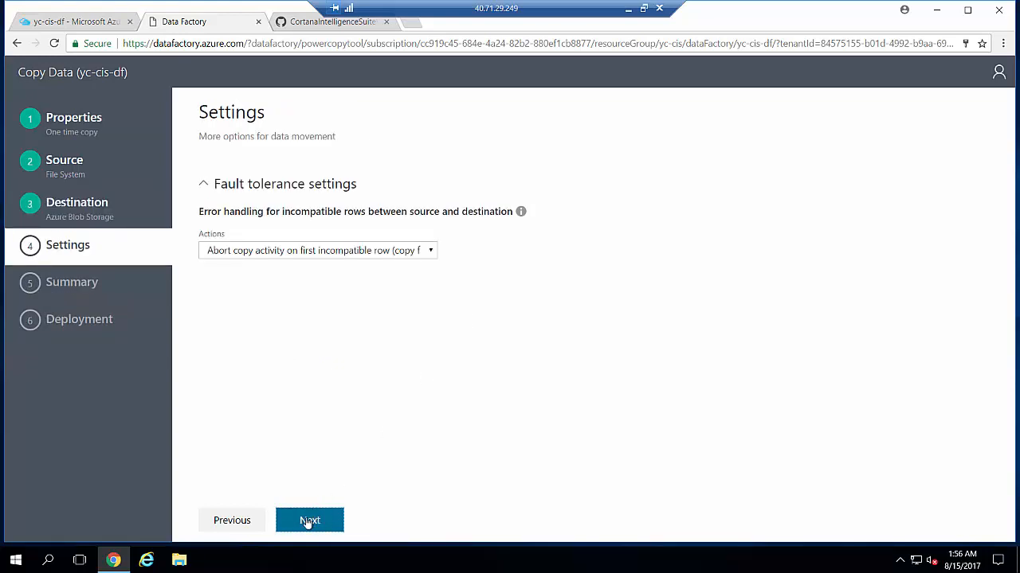
{"action": "left_click", "coordinate": [325, 519]}
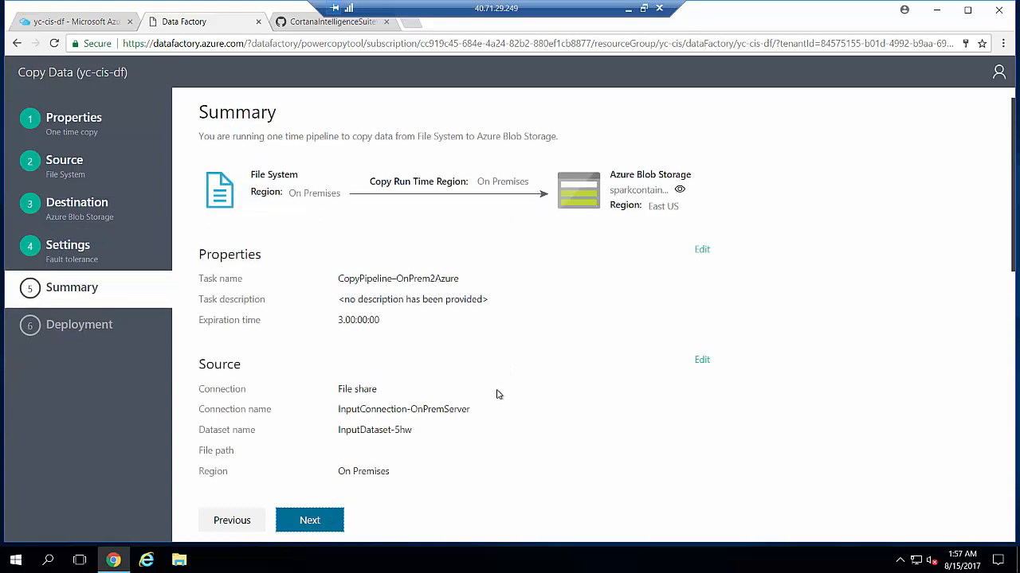
{"action": "left_click", "coordinate": [309, 524]}
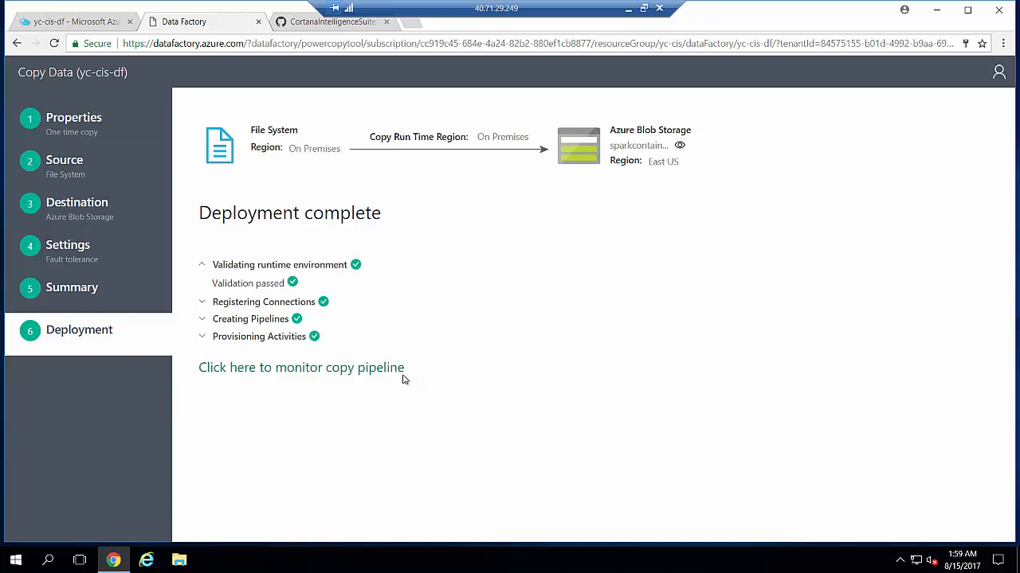
Open the copy pipeline's monitoring view, check its refreshed activity windows, and close the view
{"action": "left_click", "coordinate": [355, 372]}
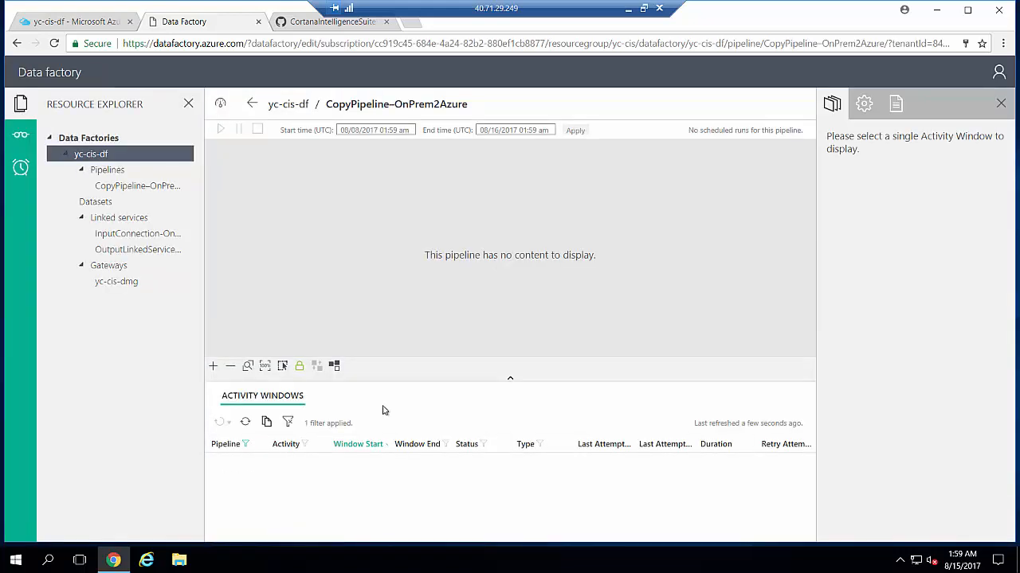
{"action": "left_click", "coordinate": [245, 422]}
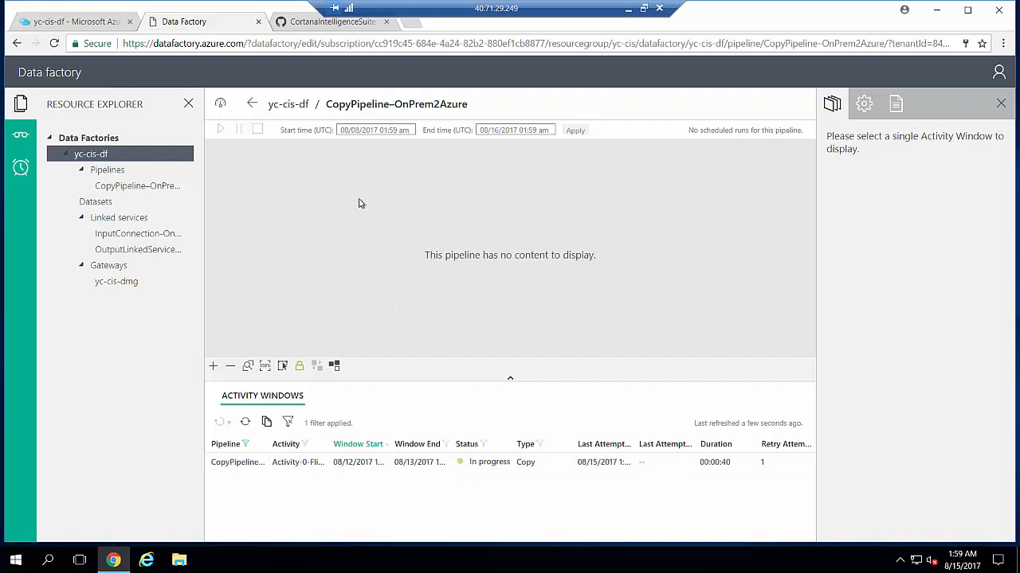
{"action": "key", "text": "ctrl+Tab"}
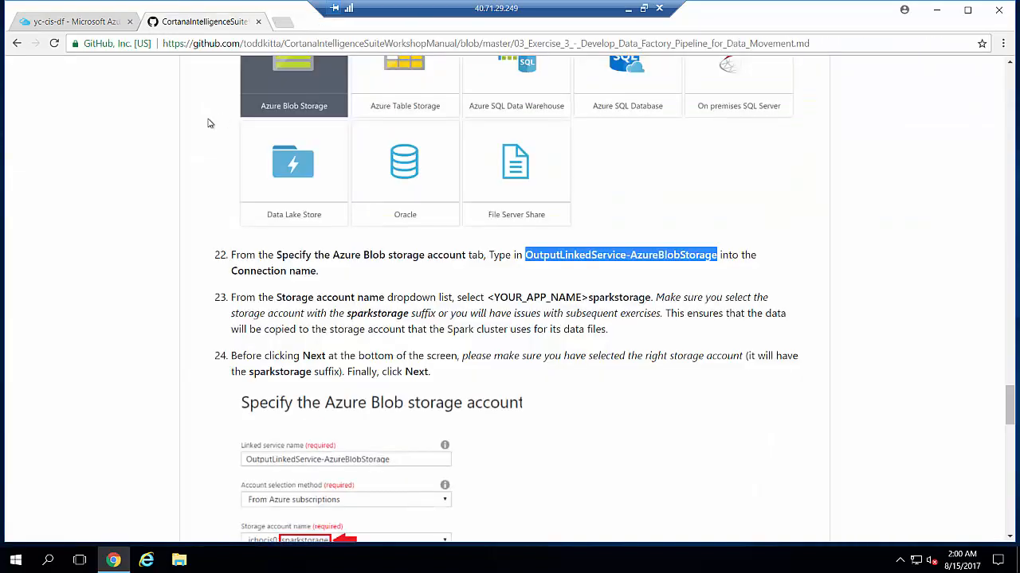
Open Exercise 4 of the workshop manual from the end of Exercise 3 and read on to Task 1
{"action": "left_click", "coordinate": [822, 290]}
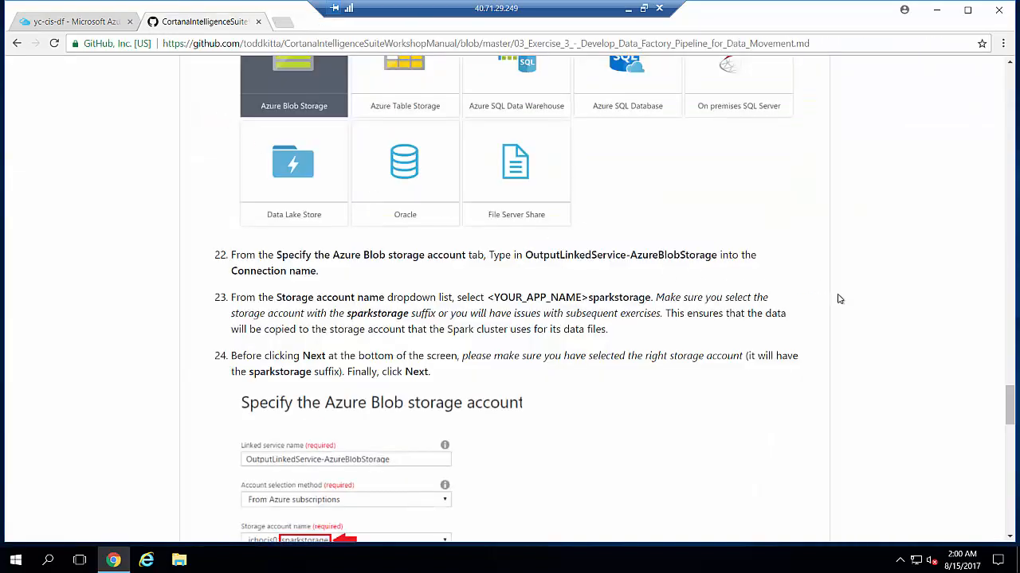
{"action": "left_click_drag", "start_coordinate": [1009, 413], "coordinate": [986, 512]}
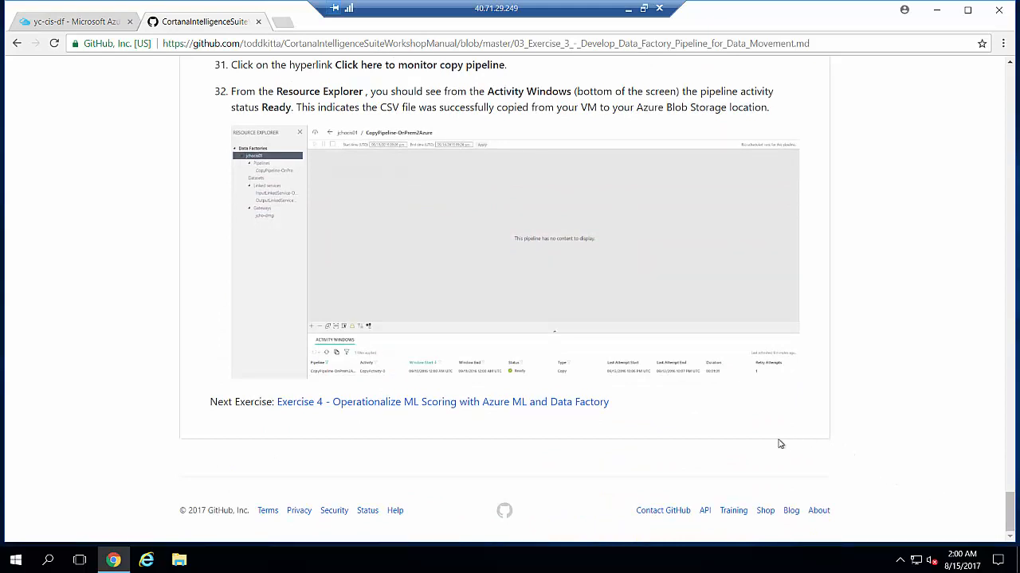
{"action": "left_click", "coordinate": [525, 402]}
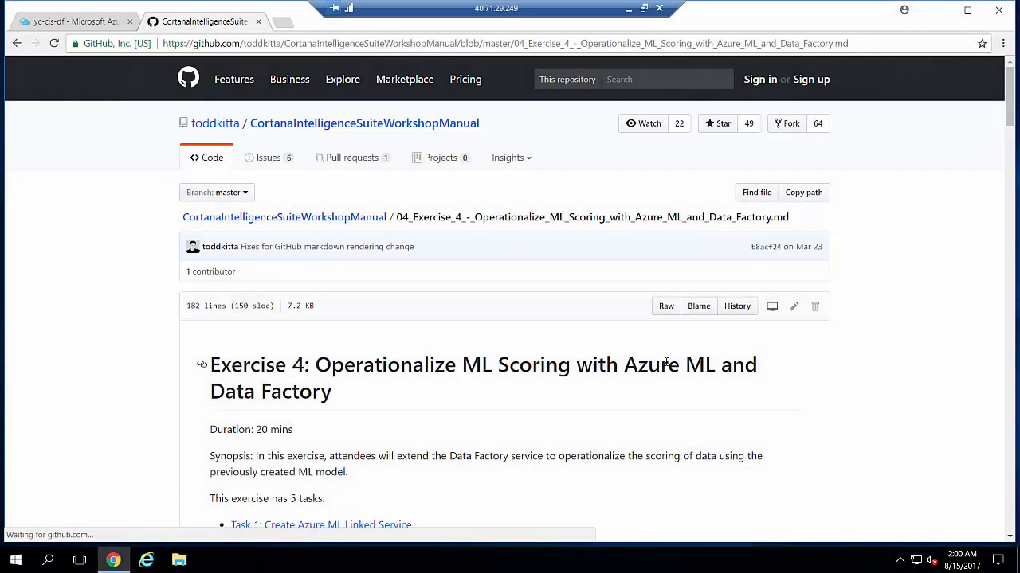
{"action": "left_click_drag", "start_coordinate": [1010, 104], "coordinate": [1008, 133]}
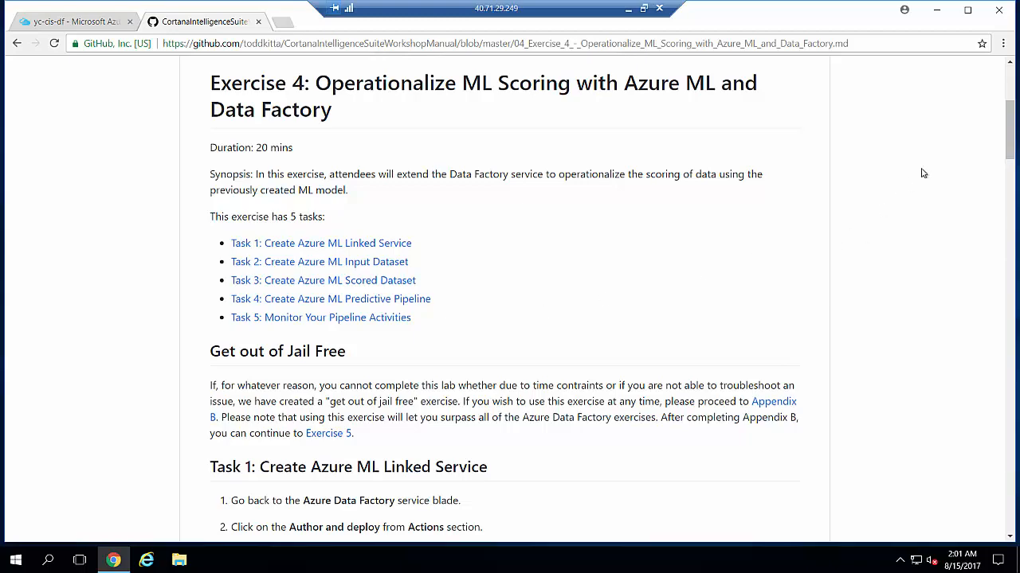
{"action": "left_click_drag", "start_coordinate": [1010, 125], "coordinate": [1009, 173]}
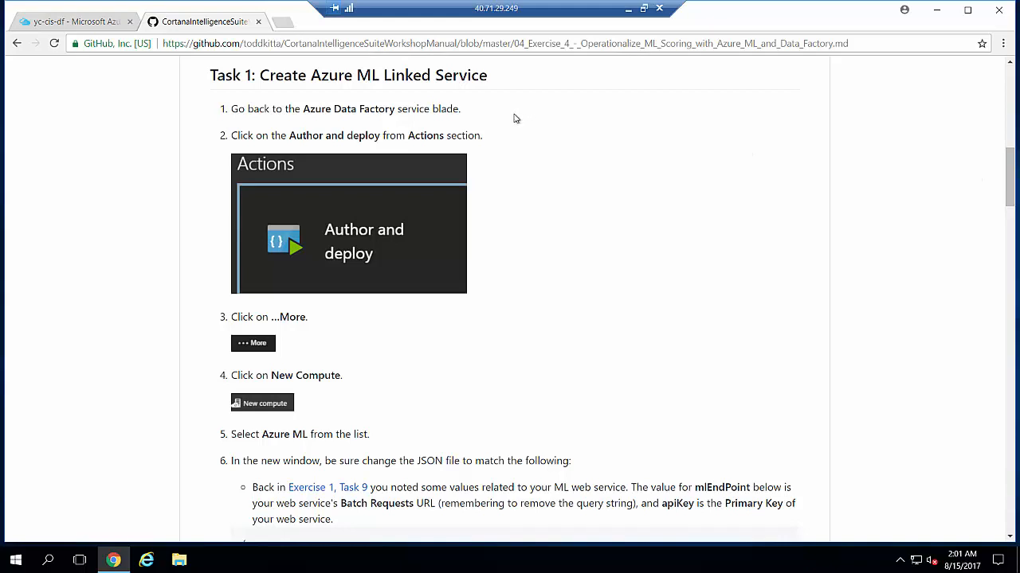
Open Author and deploy for the yc-cis-df data factory and create a new Azure ML compute draft
{"action": "left_click", "coordinate": [94, 22]}
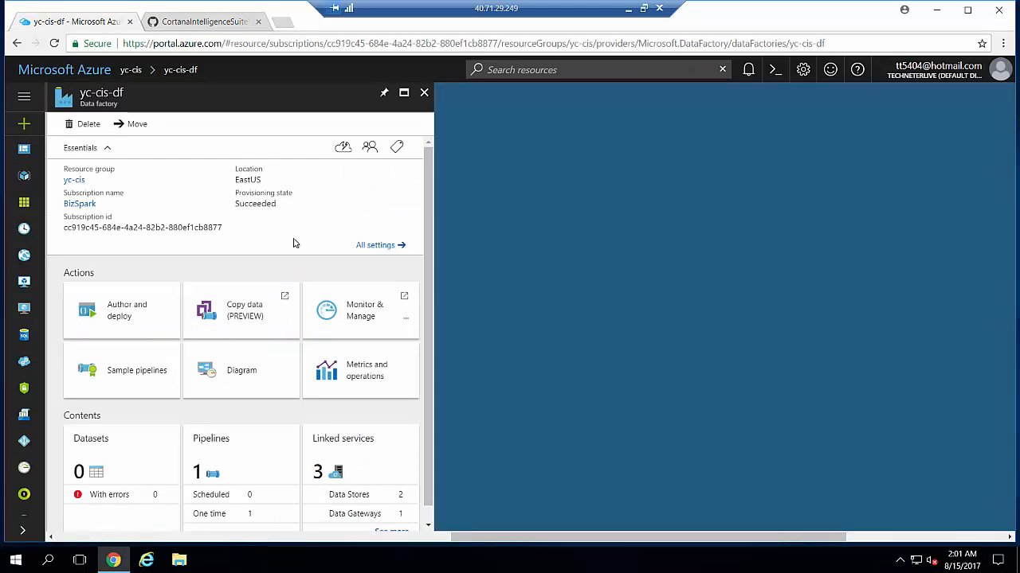
{"action": "left_click", "coordinate": [152, 311]}
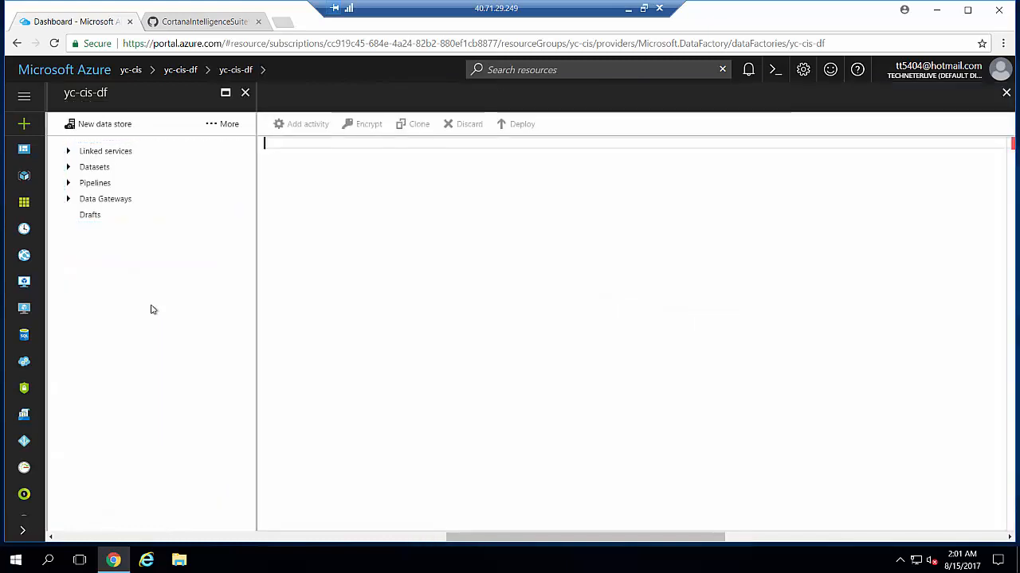
{"action": "left_click", "coordinate": [216, 121]}
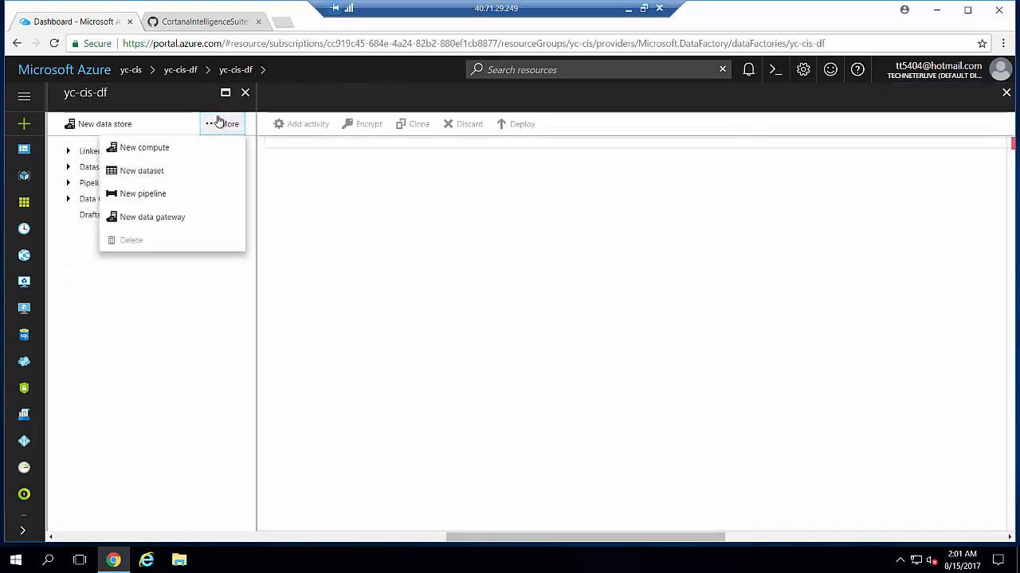
{"action": "left_click", "coordinate": [157, 150]}
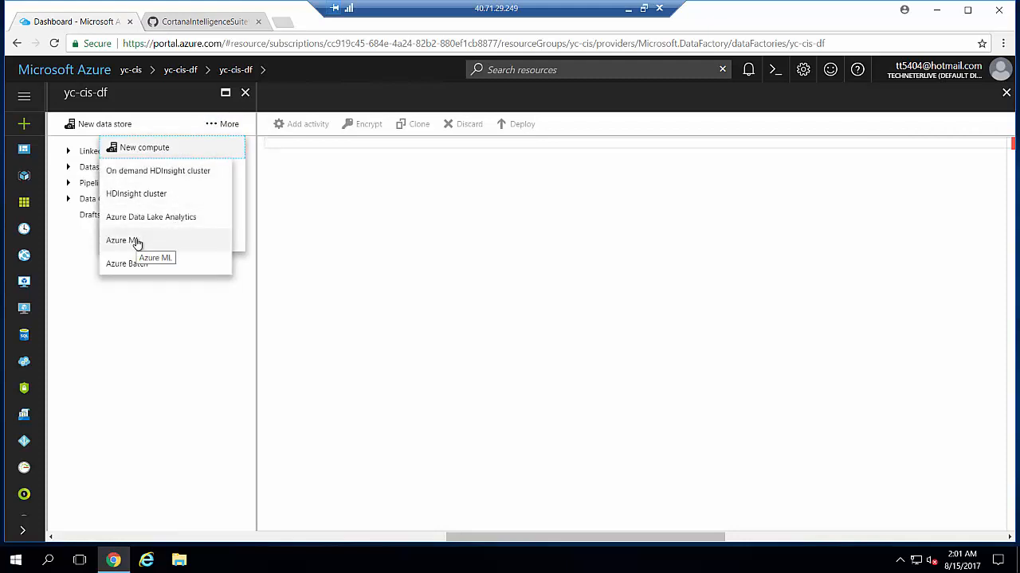
{"action": "left_click", "coordinate": [135, 242]}
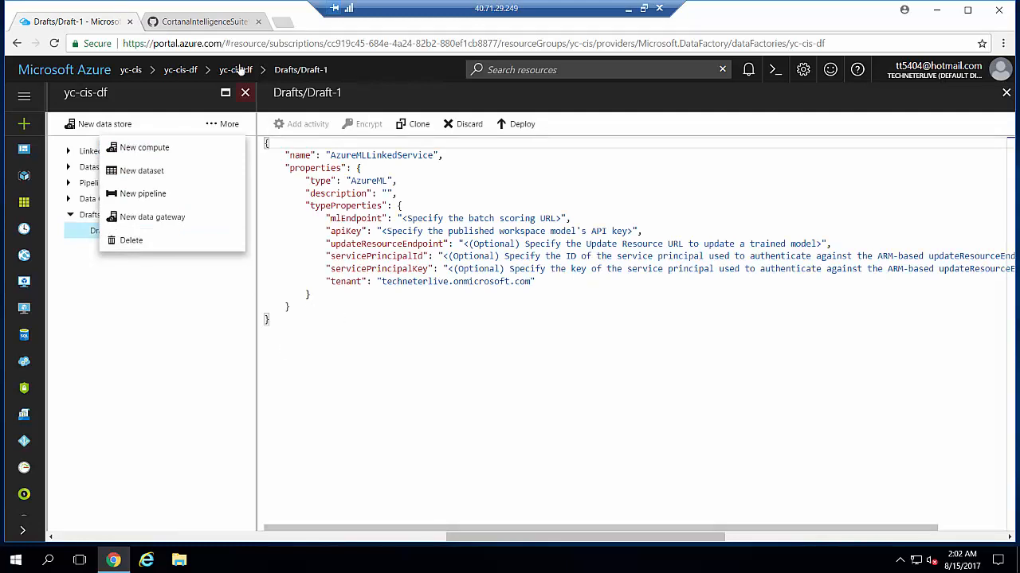
Copy the AzureMLLinkedService JSON template from Task 1 of Exercise 4 in the workshop manual
{"action": "left_click", "coordinate": [227, 27]}
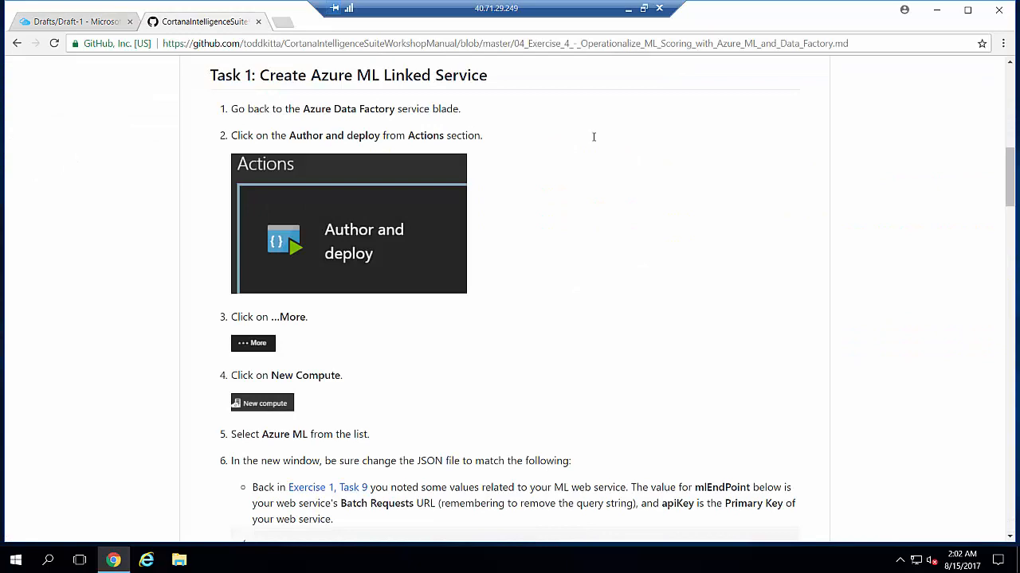
{"action": "left_click_drag", "start_coordinate": [1012, 165], "coordinate": [1017, 206]}
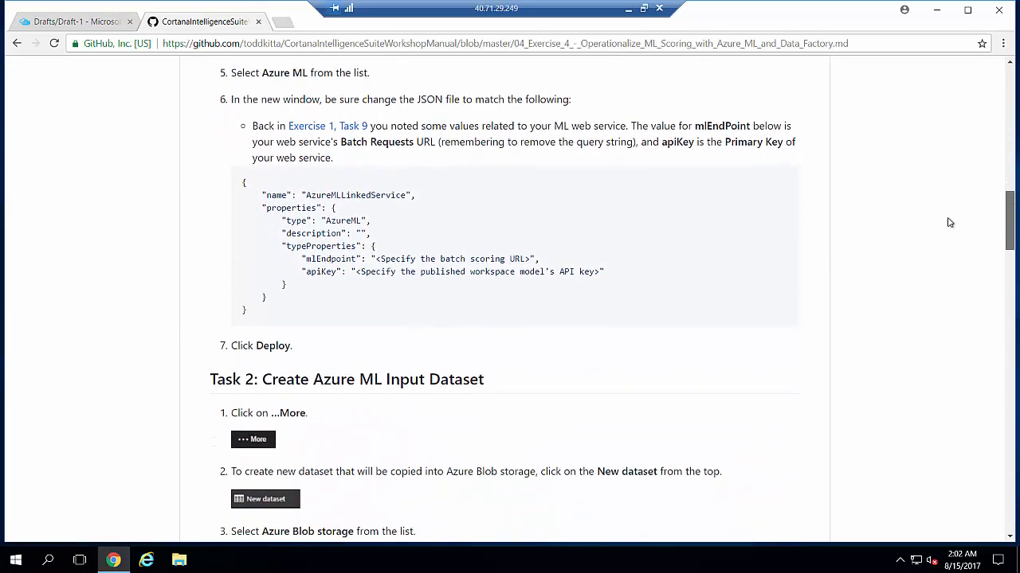
{"action": "left_click_drag", "start_coordinate": [273, 316], "coordinate": [244, 182]}
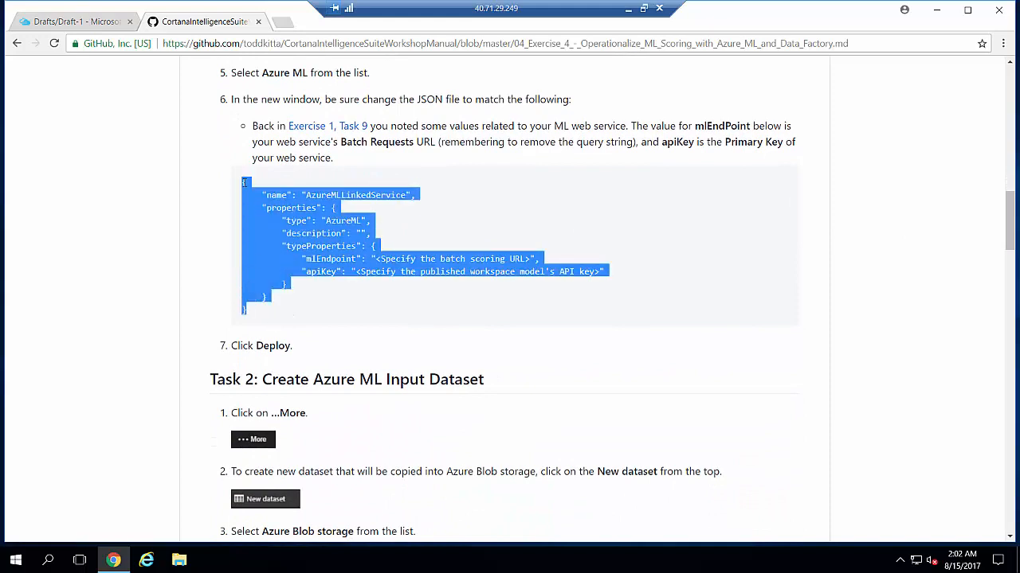
{"action": "right_click", "coordinate": [249, 195]}
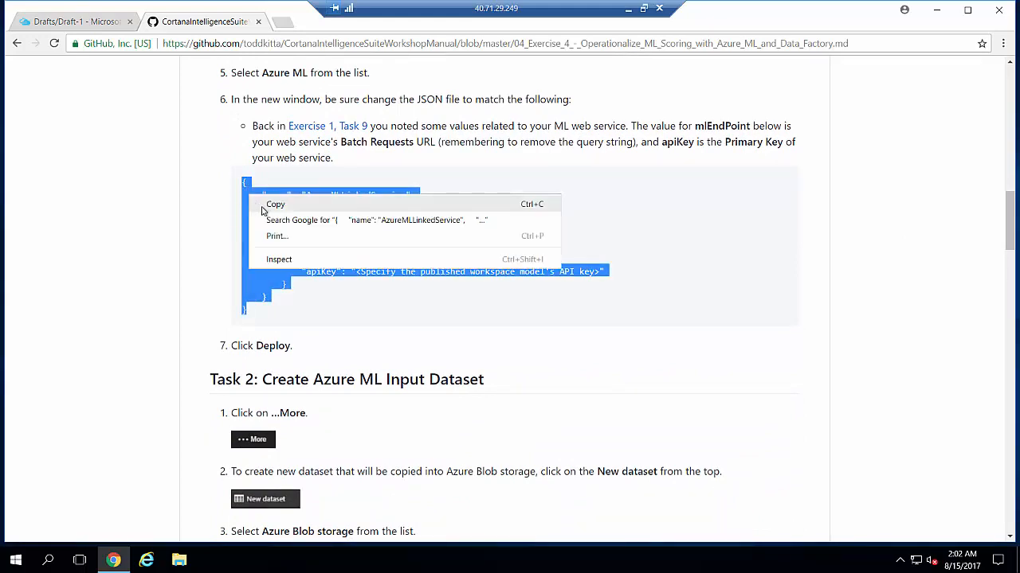
{"action": "left_click", "coordinate": [265, 207]}
{"action": "left_click", "coordinate": [327, 335]}
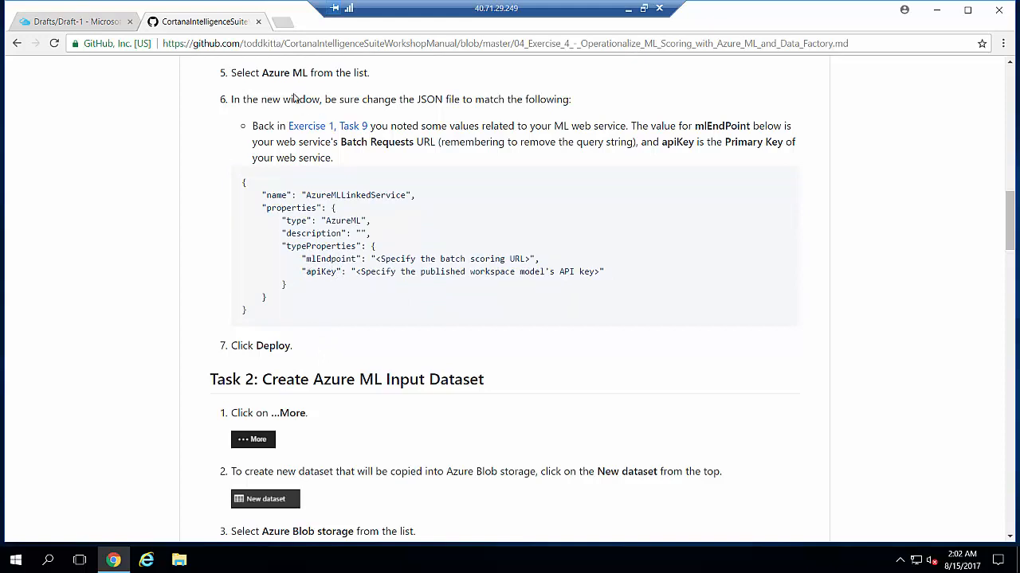
Replace the whole content of the Azure ML compute draft in the portal with the copied AzureMLLinkedService JSON template
{"action": "left_click", "coordinate": [99, 22]}
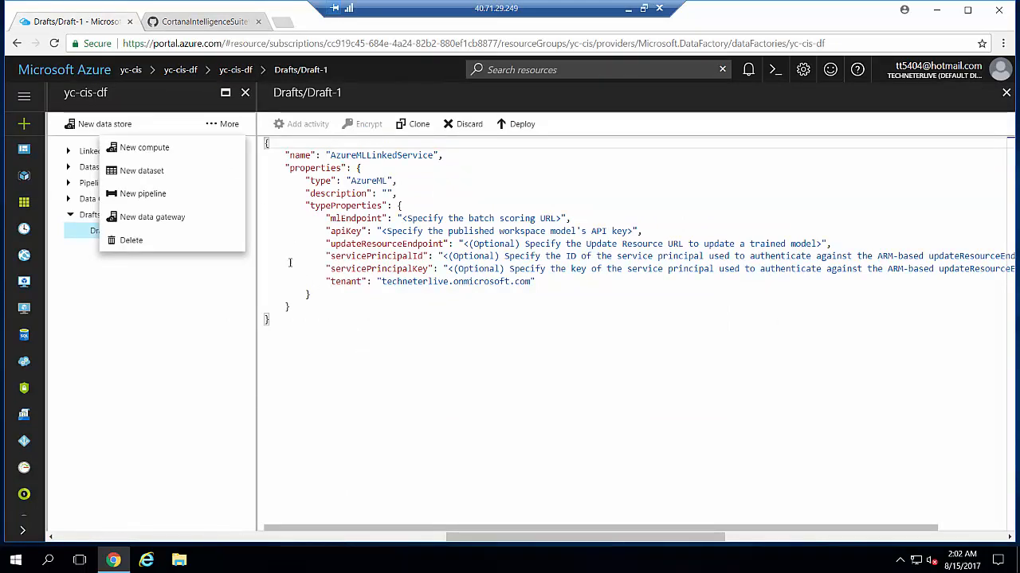
{"action": "key", "text": "ctrl+a"}
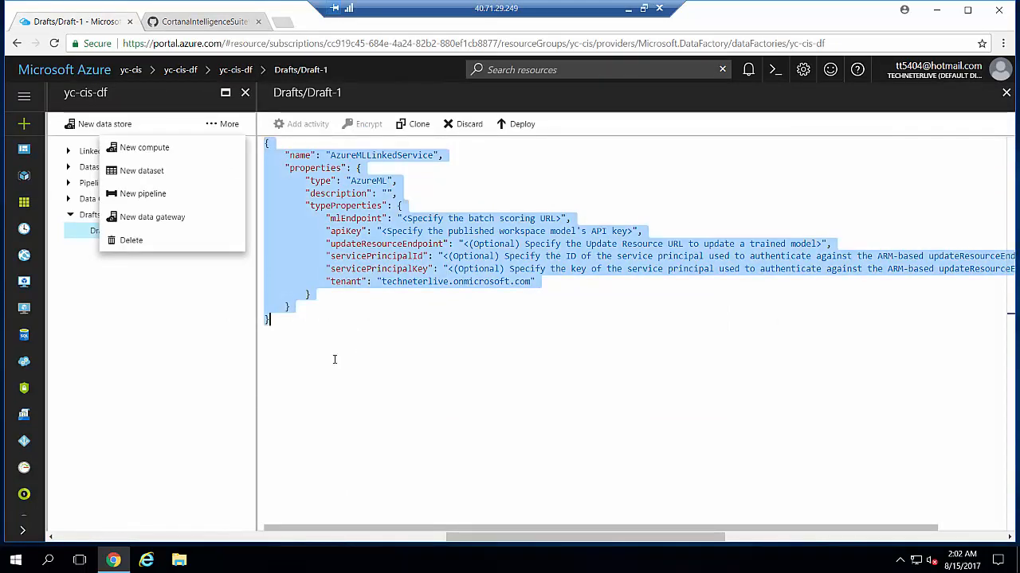
{"action": "key", "text": "ctrl+v"}
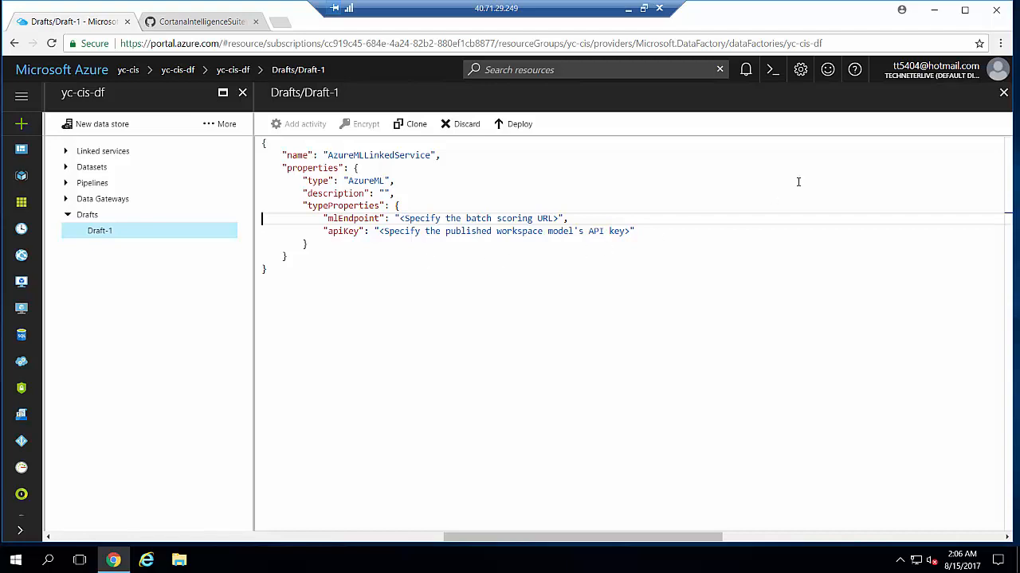
Copy the batch-request URL from awt.txt.txt on the desktop and put it in the draft as the mlEndpoint value
{"action": "left_click", "coordinate": [934, 11]}
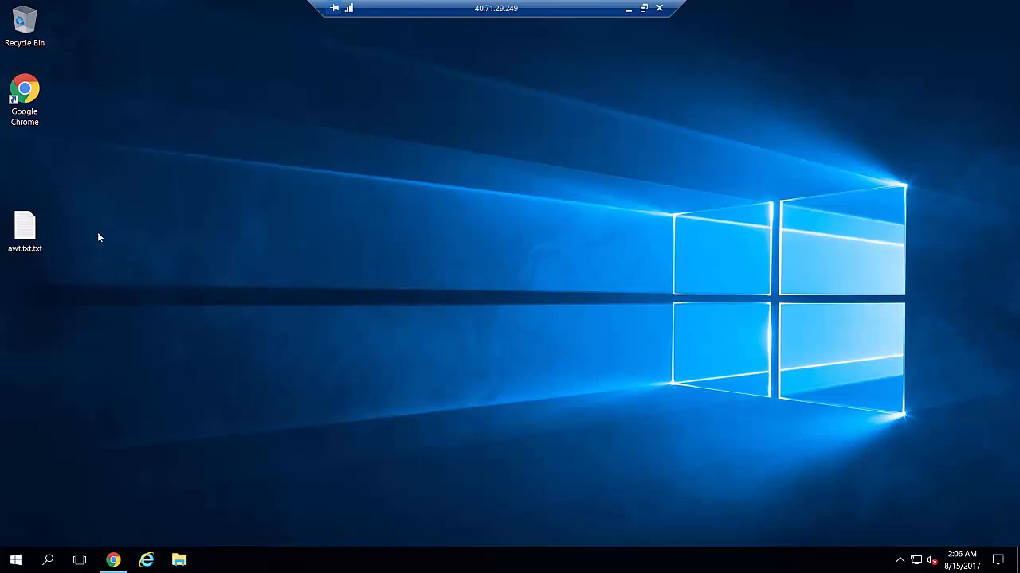
{"action": "double_click", "coordinate": [26, 245]}
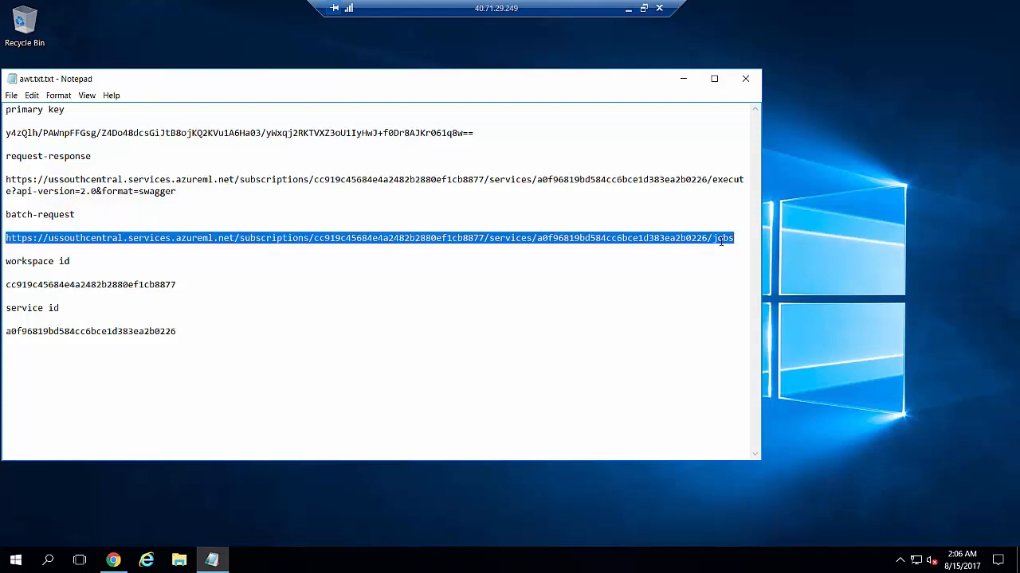
{"action": "right_click", "coordinate": [720, 240]}
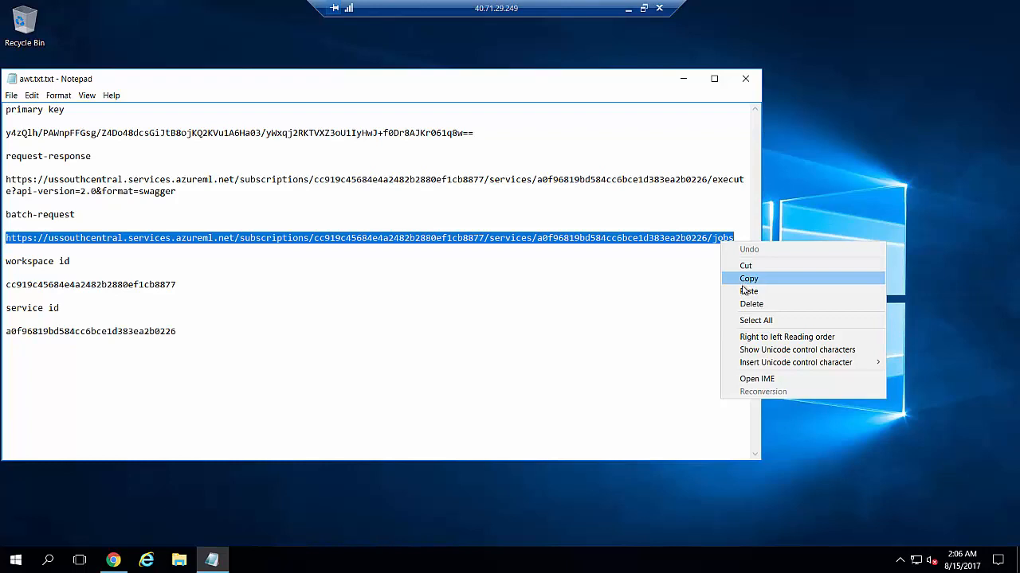
{"action": "left_click", "coordinate": [740, 280]}
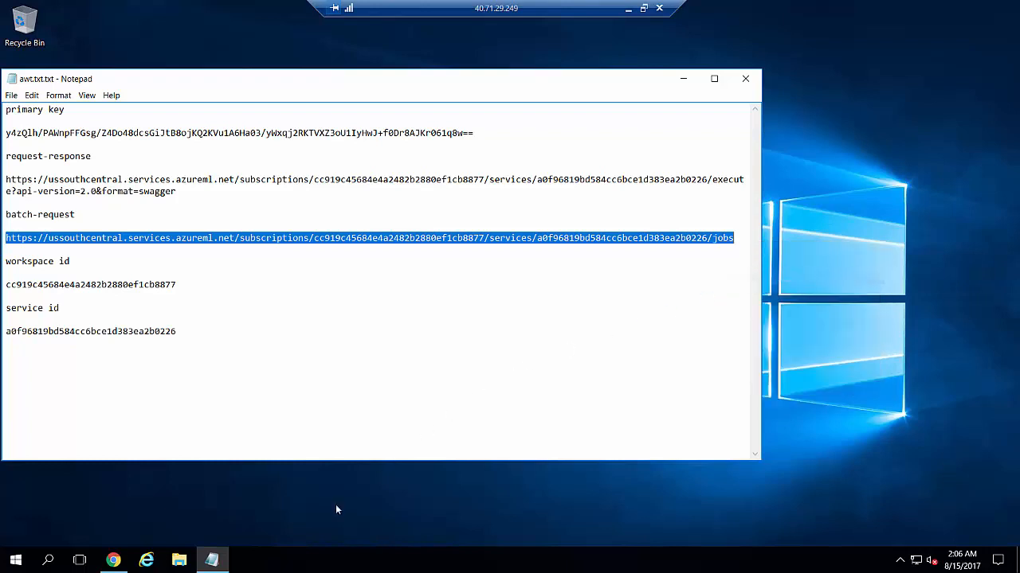
{"action": "left_click", "coordinate": [113, 560]}
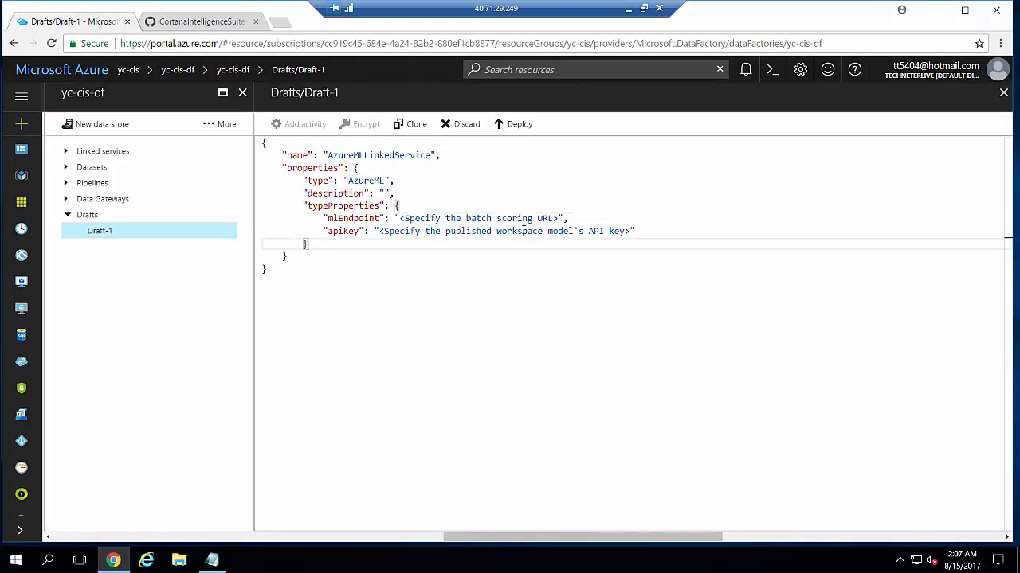
{"action": "left_click_drag", "start_coordinate": [558, 218], "coordinate": [403, 219]}
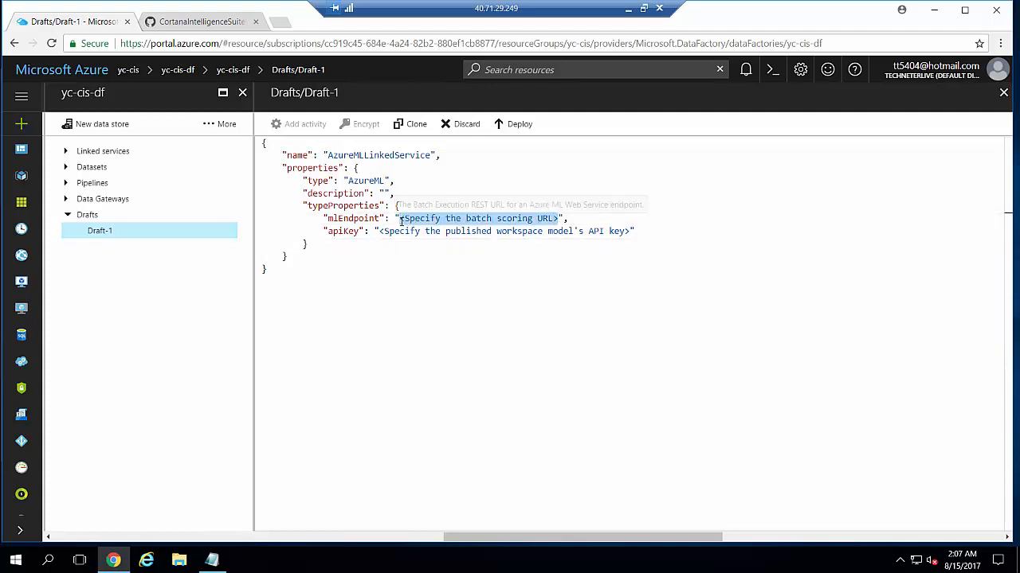
{"action": "key", "text": "ctrl+v"}
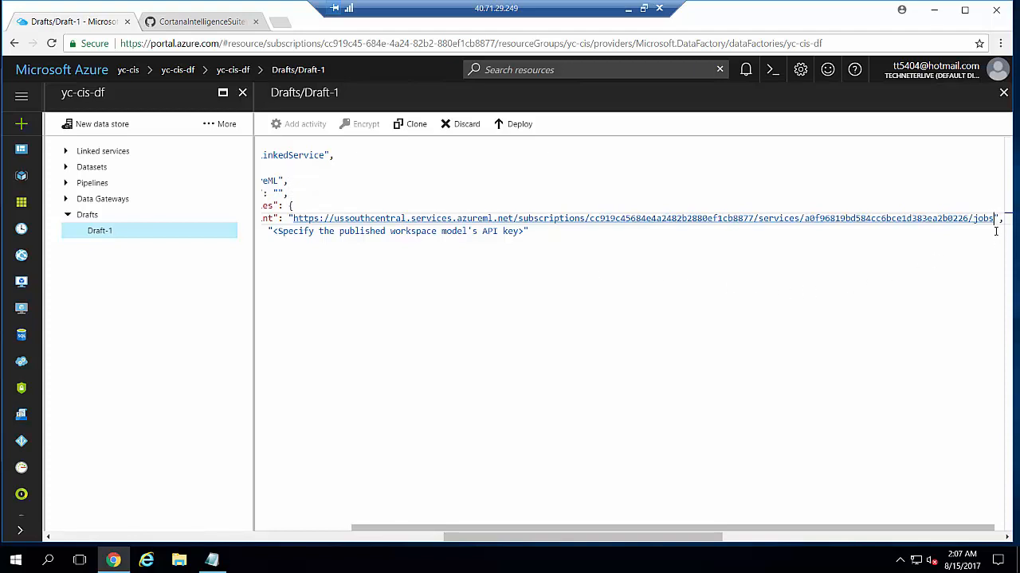
{"action": "left_click", "coordinate": [752, 263]}
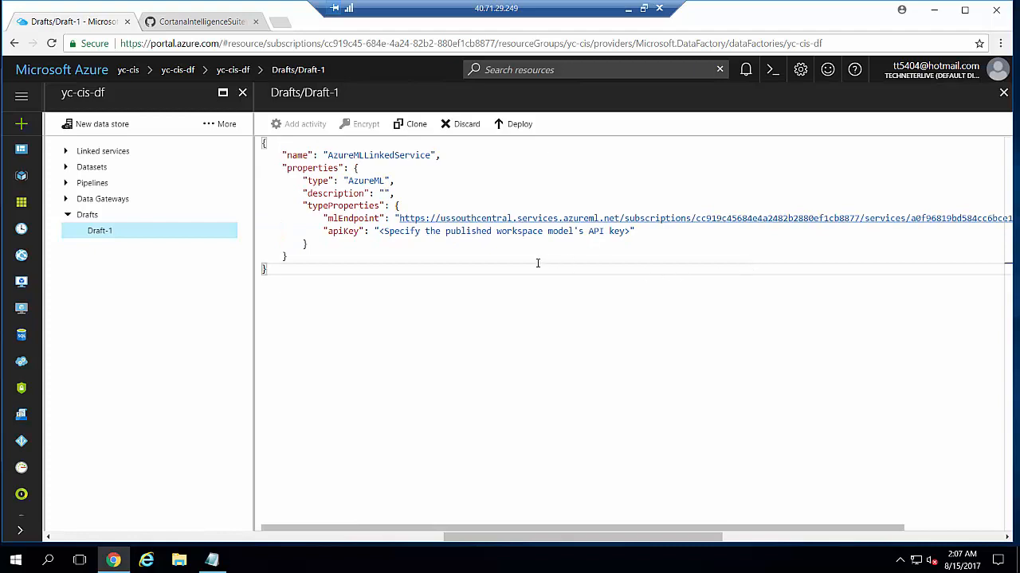
Set the draft's apiKey to the primary key copied from awt.txt.txt, then deploy AzureMLLinkedService with the linked services list expanded
{"action": "left_click", "coordinate": [211, 560]}
{"action": "left_click_drag", "start_coordinate": [8, 135], "coordinate": [470, 133]}
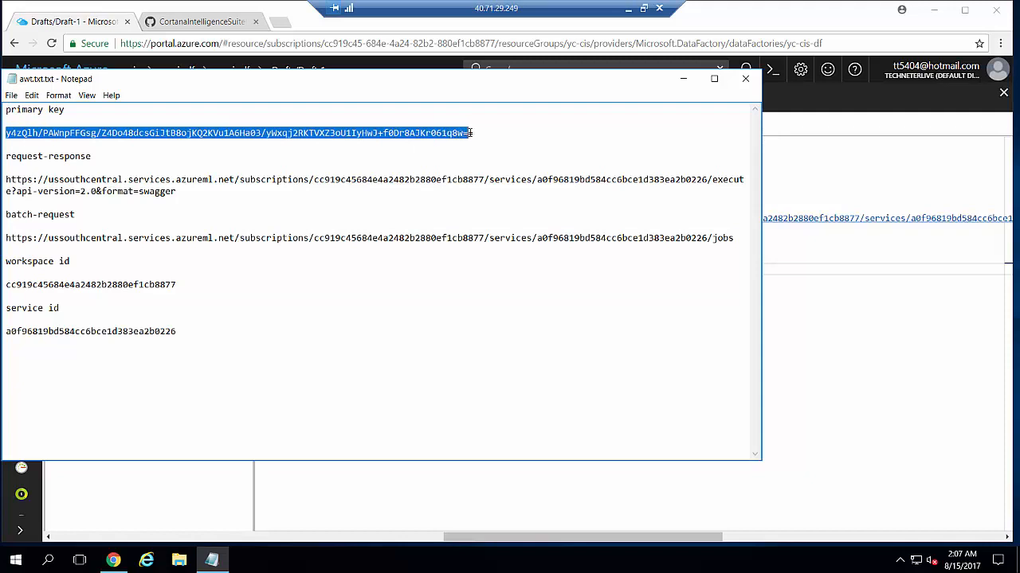
{"action": "right_click", "coordinate": [471, 137]}
{"action": "left_click", "coordinate": [494, 174]}
{"action": "left_click", "coordinate": [860, 120]}
{"action": "left_click_drag", "start_coordinate": [379, 231], "coordinate": [632, 231]}
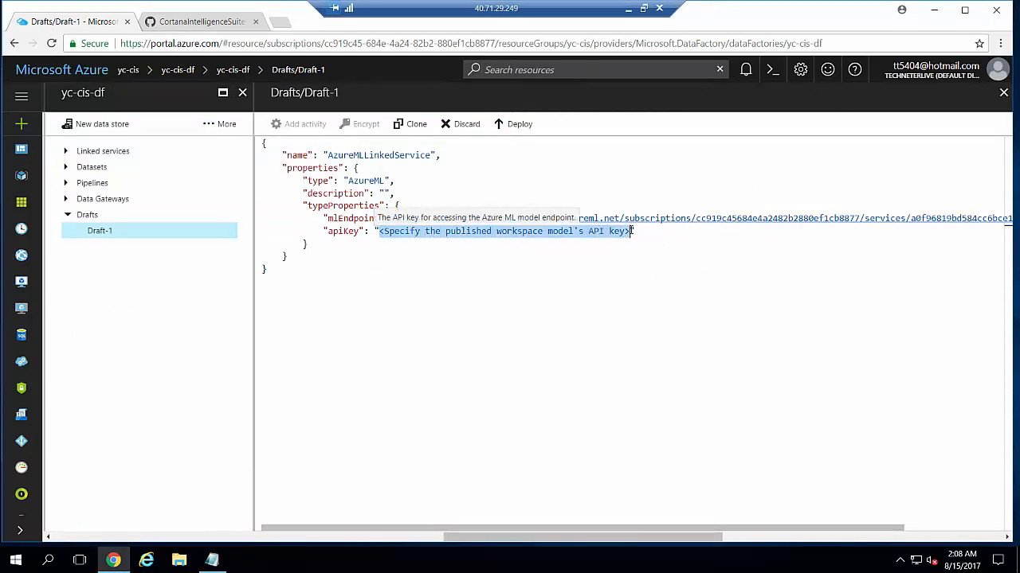
{"action": "key", "text": "ctrl+v"}
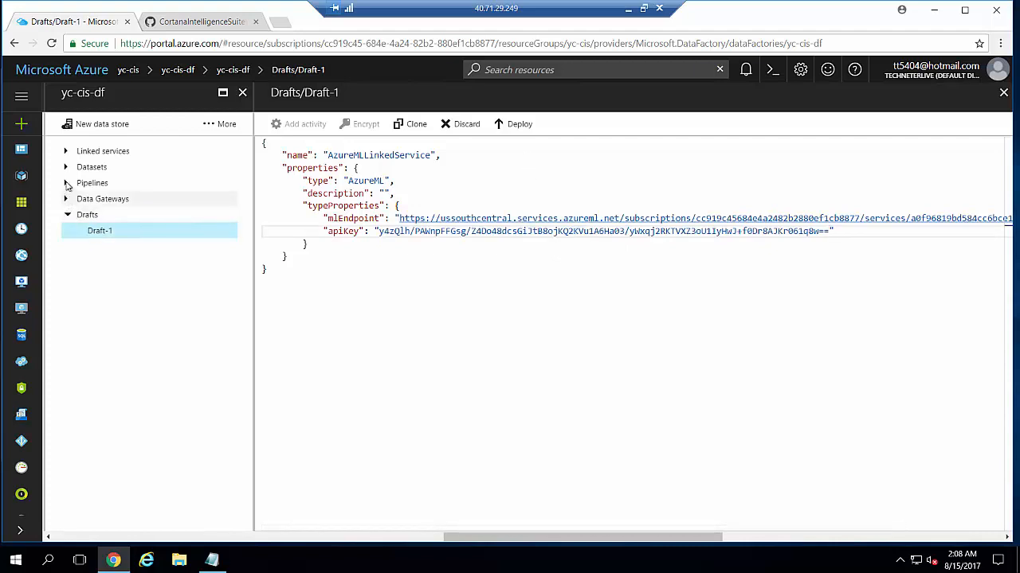
{"action": "left_click", "coordinate": [66, 153]}
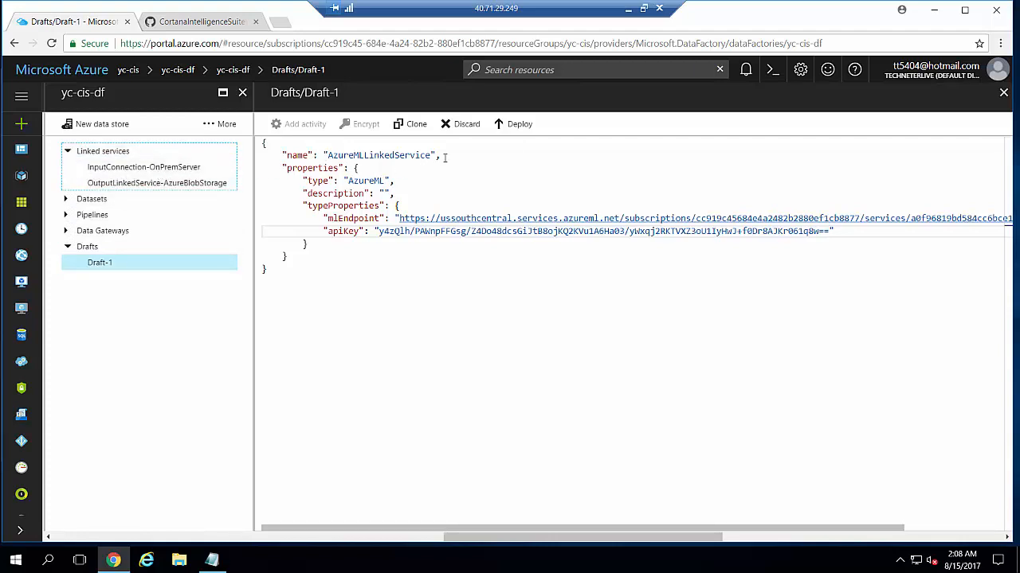
{"action": "left_click", "coordinate": [516, 125]}
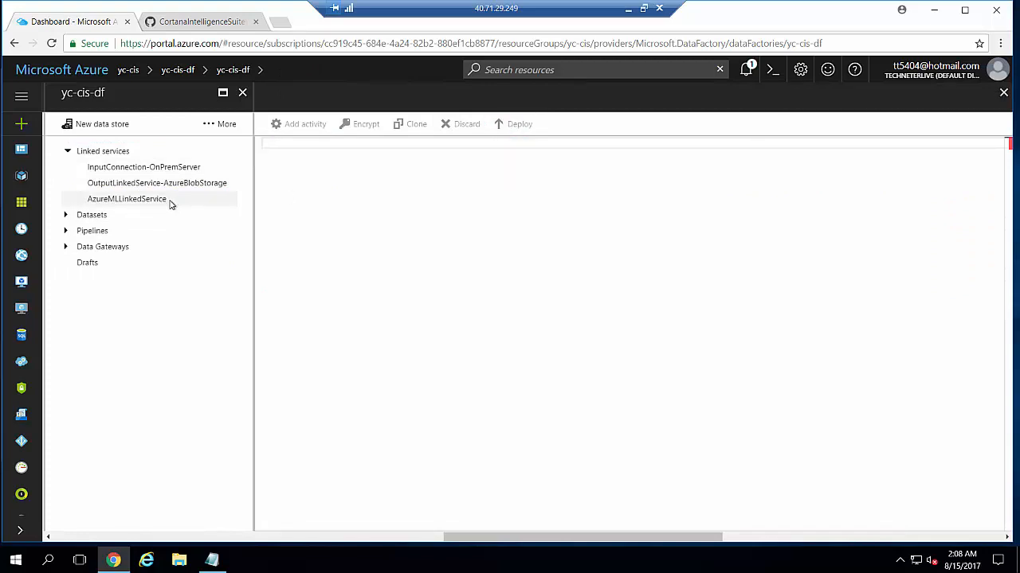
Read the Task 2 instructions in the workshop manual and create a new Azure Blob storage dataset draft in the data factory
{"action": "left_click", "coordinate": [217, 20]}
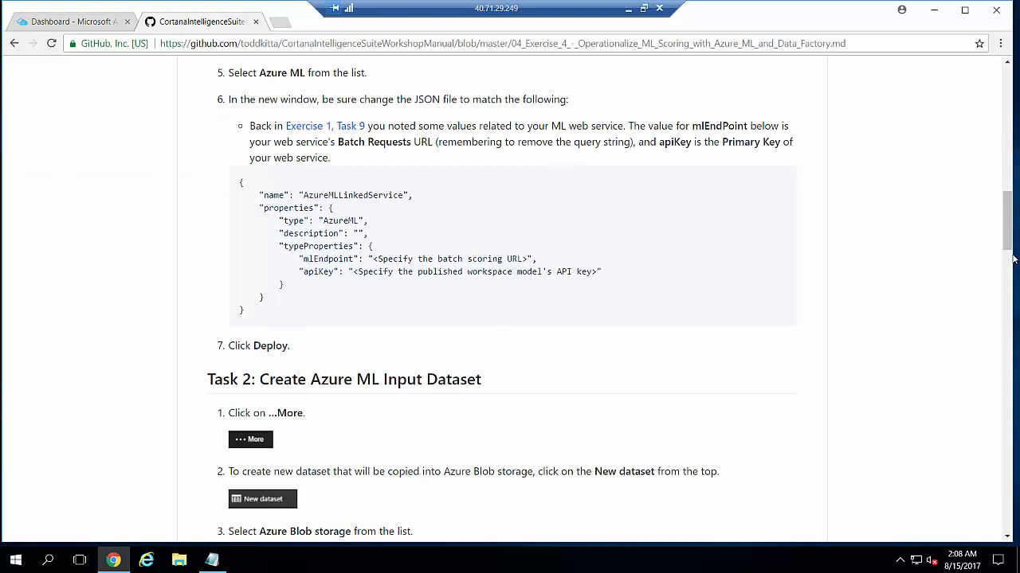
{"action": "scroll", "coordinate": [494, 133], "scroll_direction": "down", "scroll_amount": 4}
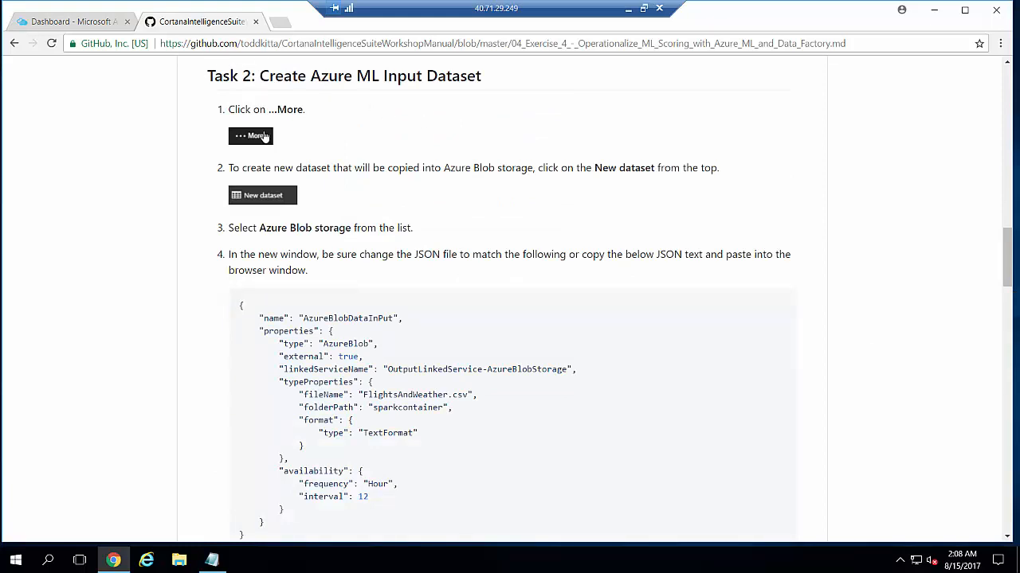
{"action": "left_click", "coordinate": [99, 21]}
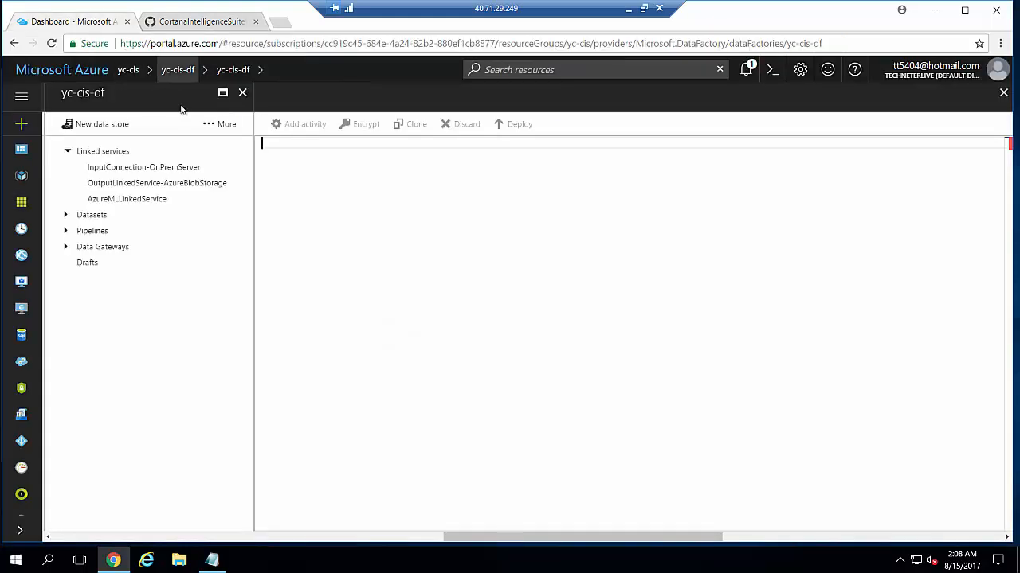
{"action": "left_click", "coordinate": [216, 123]}
{"action": "left_click", "coordinate": [155, 171]}
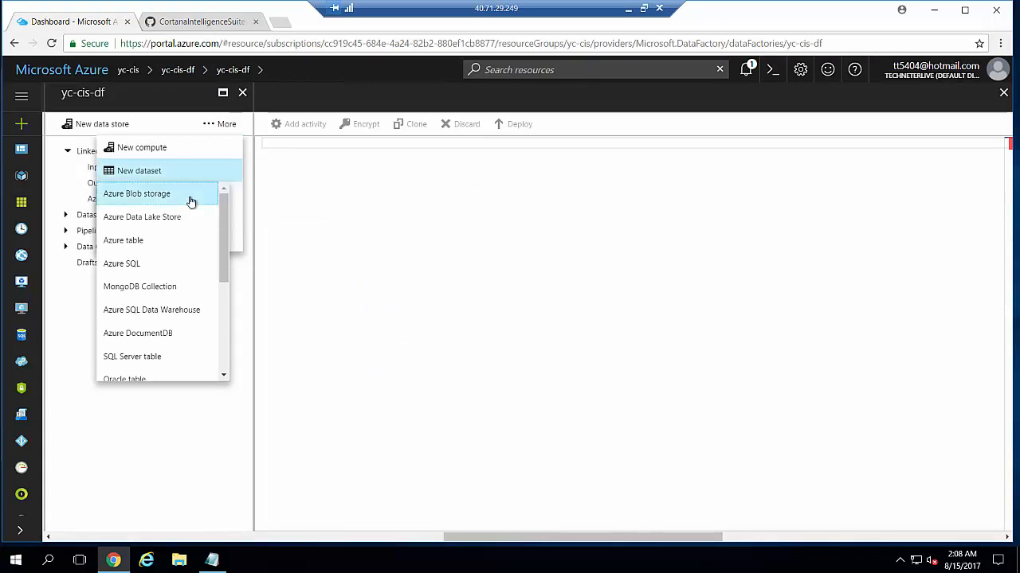
{"action": "left_click", "coordinate": [192, 201]}
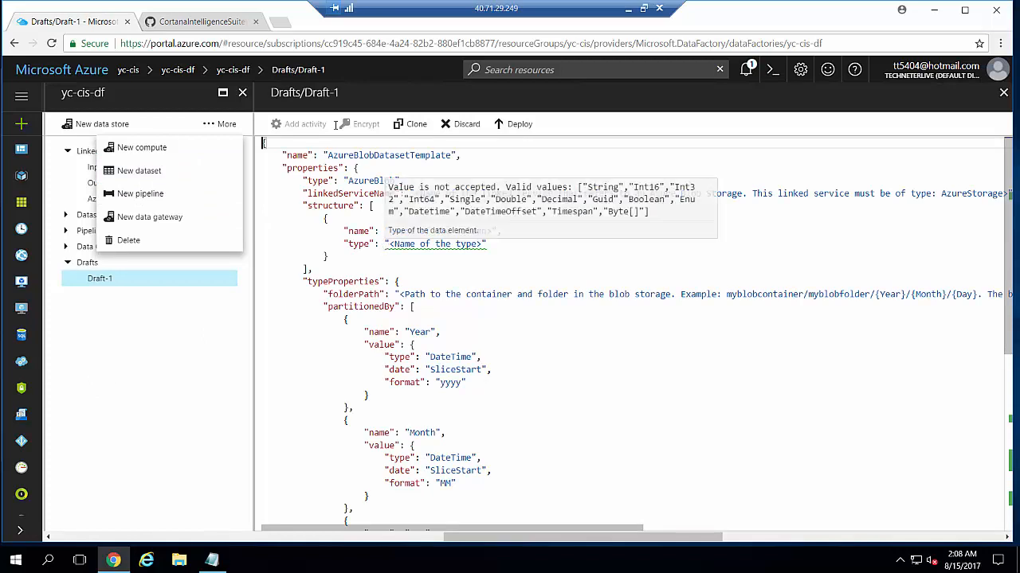
Copy the AzureBlobDataInPut JSON from Task 2 of Exercise 4 in the workshop manual
{"action": "left_click", "coordinate": [203, 22]}
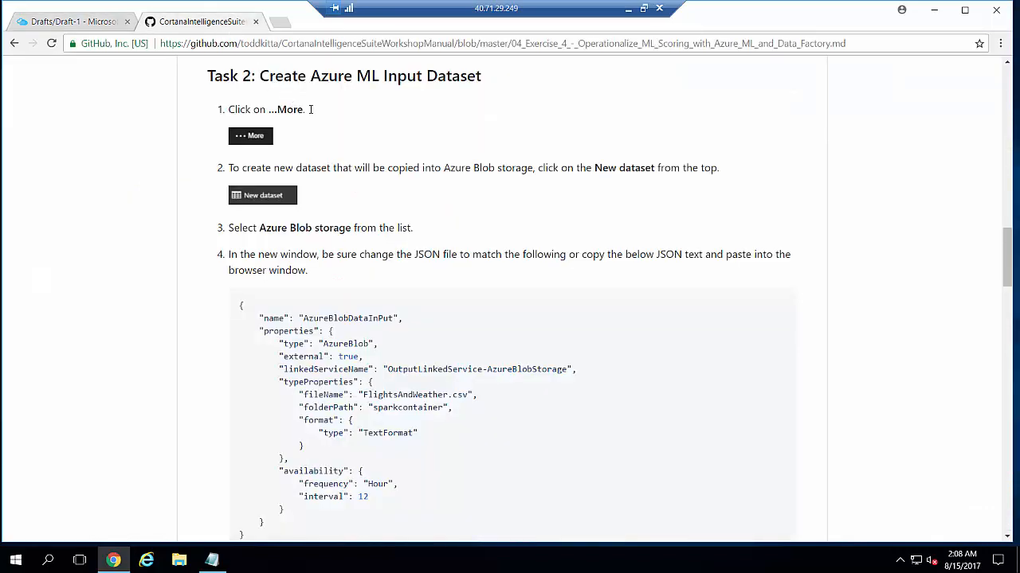
{"action": "left_click_drag", "start_coordinate": [1006, 259], "coordinate": [1011, 262]}
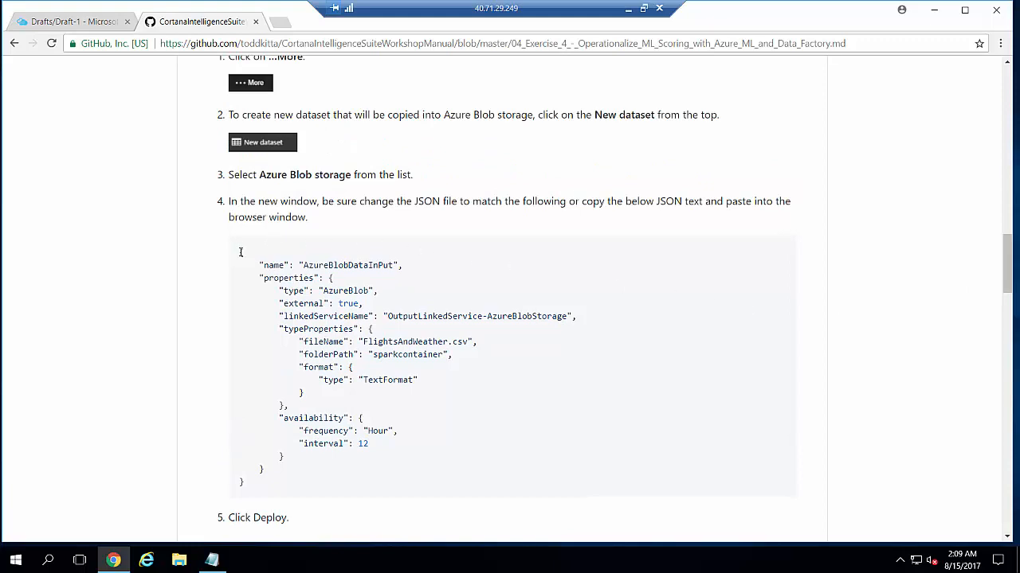
{"action": "left_click_drag", "start_coordinate": [245, 262], "coordinate": [280, 493]}
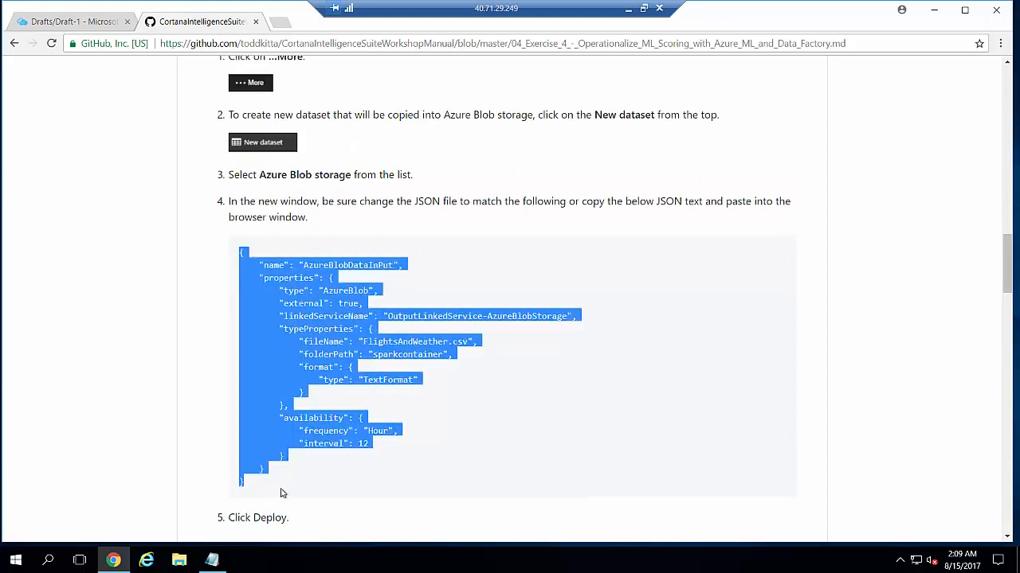
{"action": "right_click", "coordinate": [270, 438]}
{"action": "left_click", "coordinate": [311, 447]}
Replace the blob dataset draft's template with the copied AzureBlobDataInPut JSON and deploy the dataset with the datasets list expanded
{"action": "left_click", "coordinate": [95, 23]}
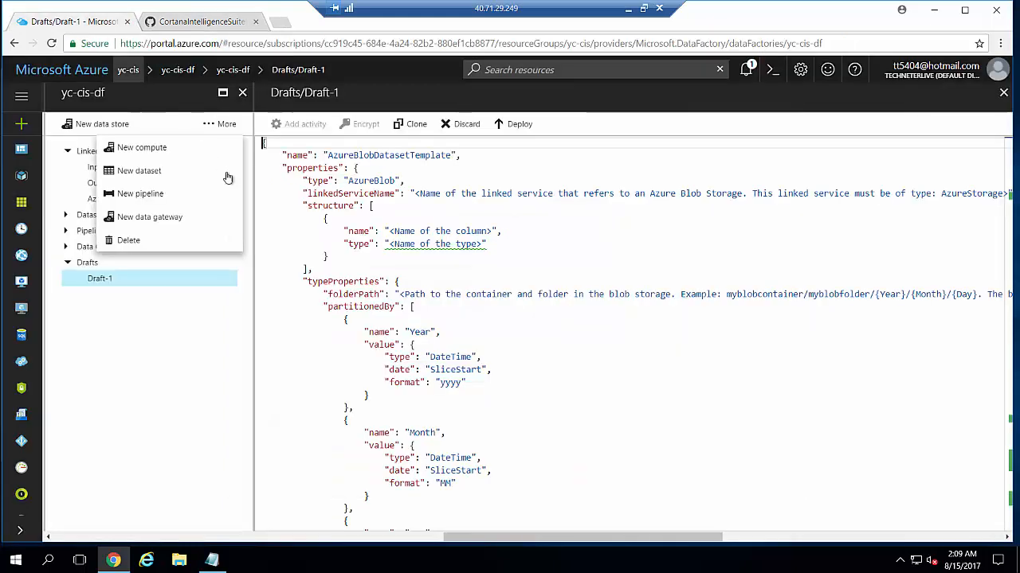
{"action": "left_click", "coordinate": [302, 244]}
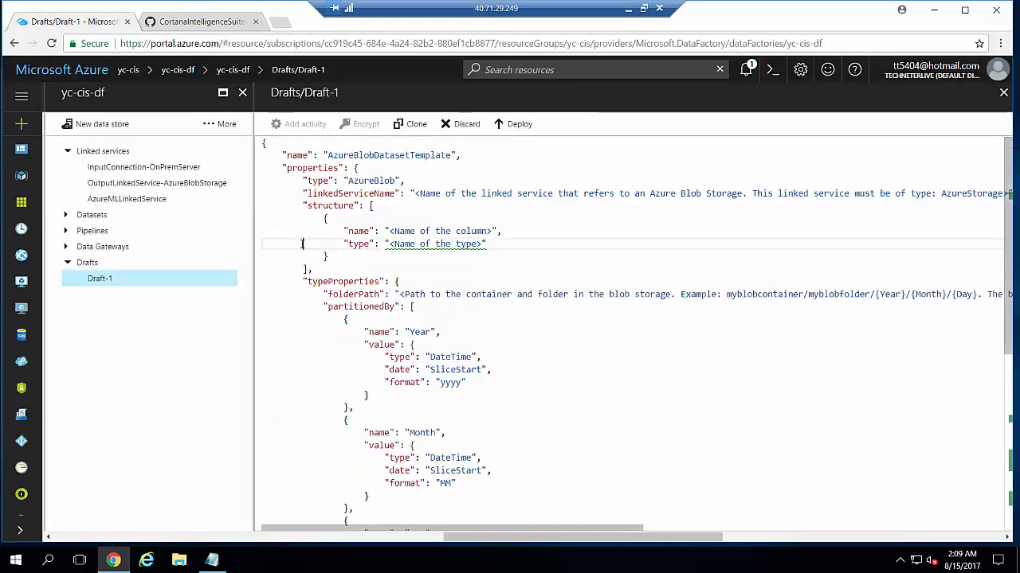
{"action": "key", "text": "ctrl+a"}
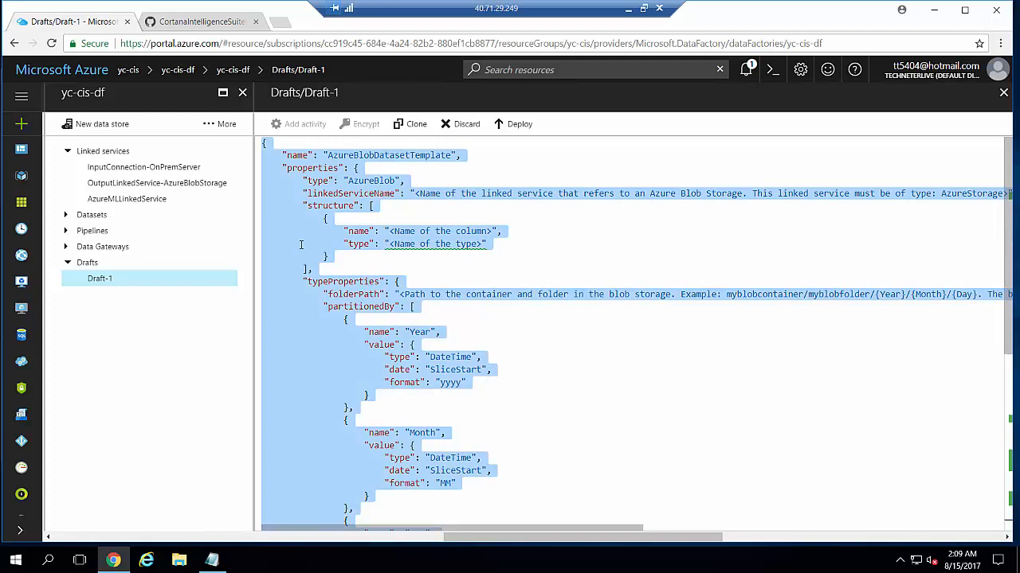
{"action": "key", "text": "ctrl+v"}
{"action": "left_click", "coordinate": [466, 294]}
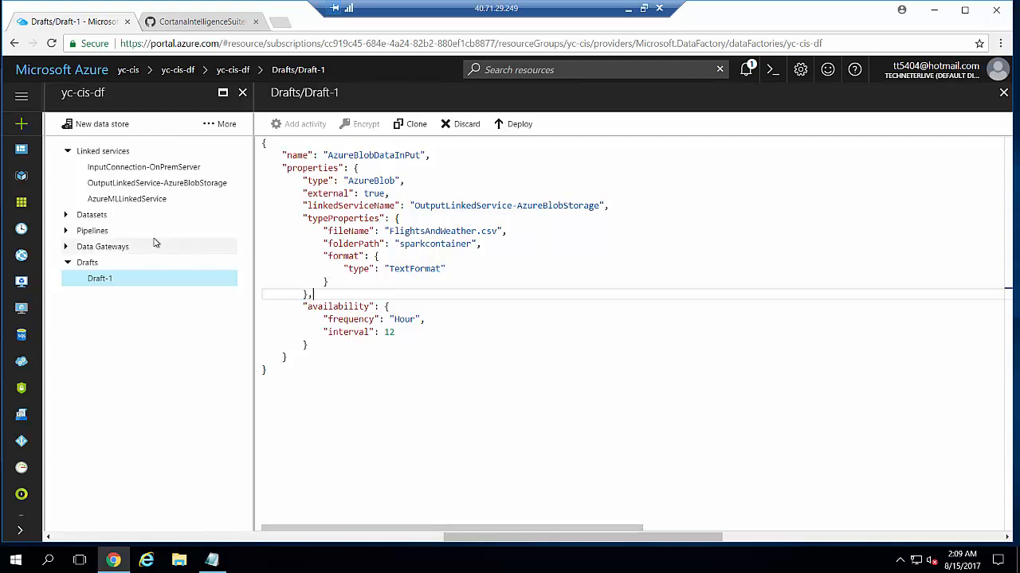
{"action": "left_click", "coordinate": [68, 221]}
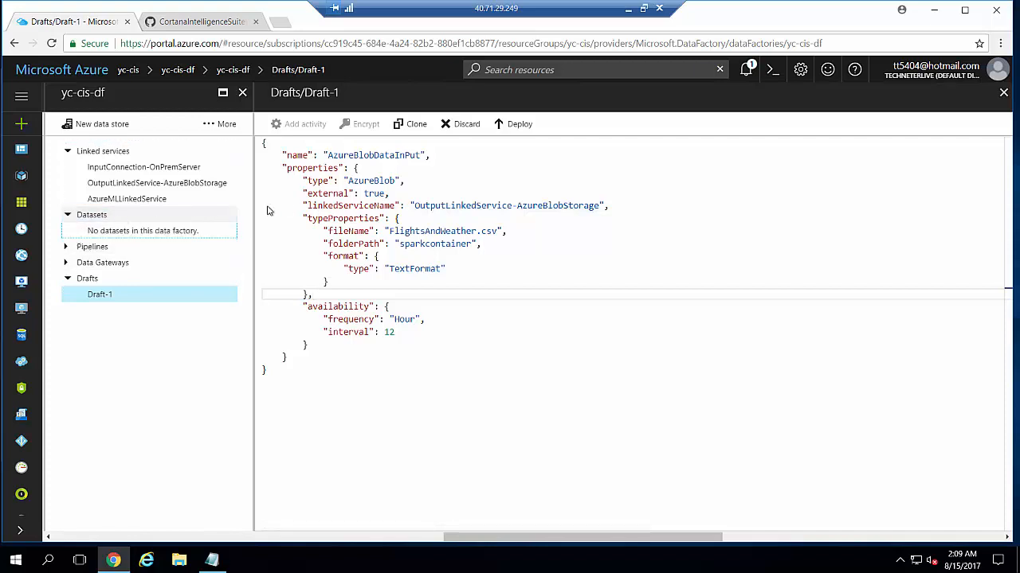
{"action": "left_click", "coordinate": [520, 125]}
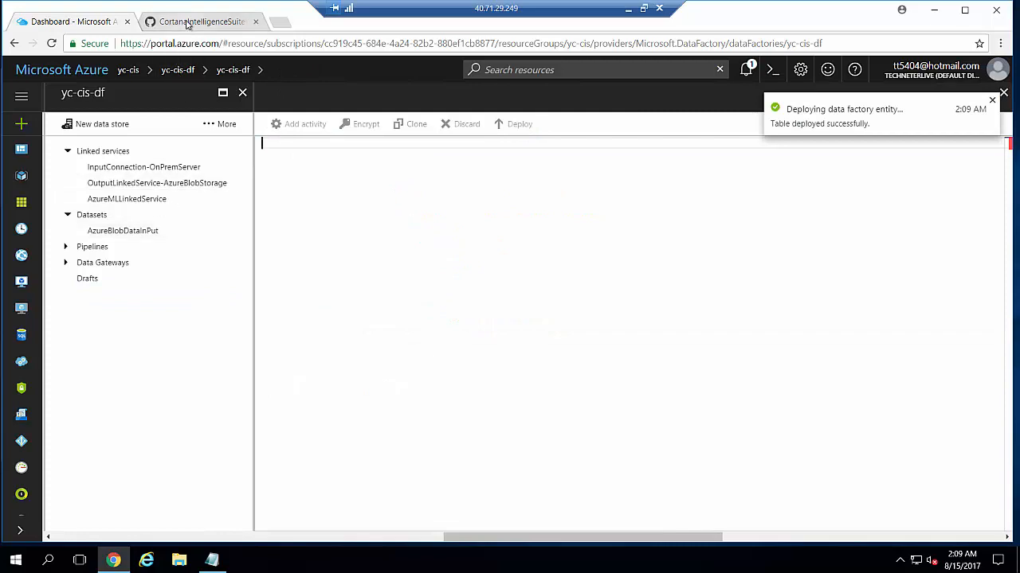
Read the Task 3 scored dataset instructions in the manual and create another Azure Blob storage dataset draft for it
{"action": "left_click", "coordinate": [187, 26]}
{"action": "left_click_drag", "start_coordinate": [1008, 257], "coordinate": [1002, 306]}
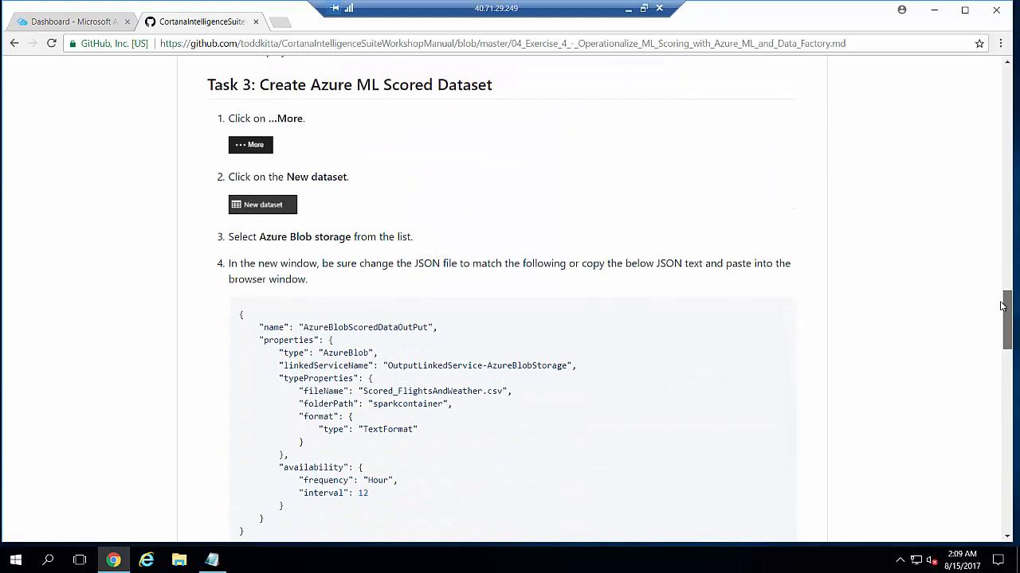
{"action": "left_click", "coordinate": [89, 26]}
{"action": "left_click", "coordinate": [224, 128]}
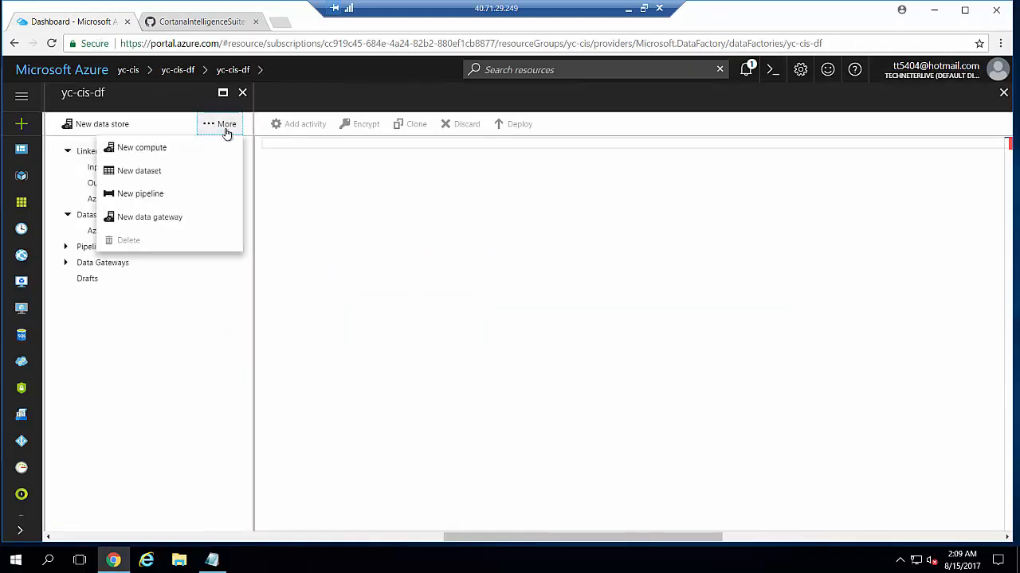
{"action": "left_click", "coordinate": [156, 173]}
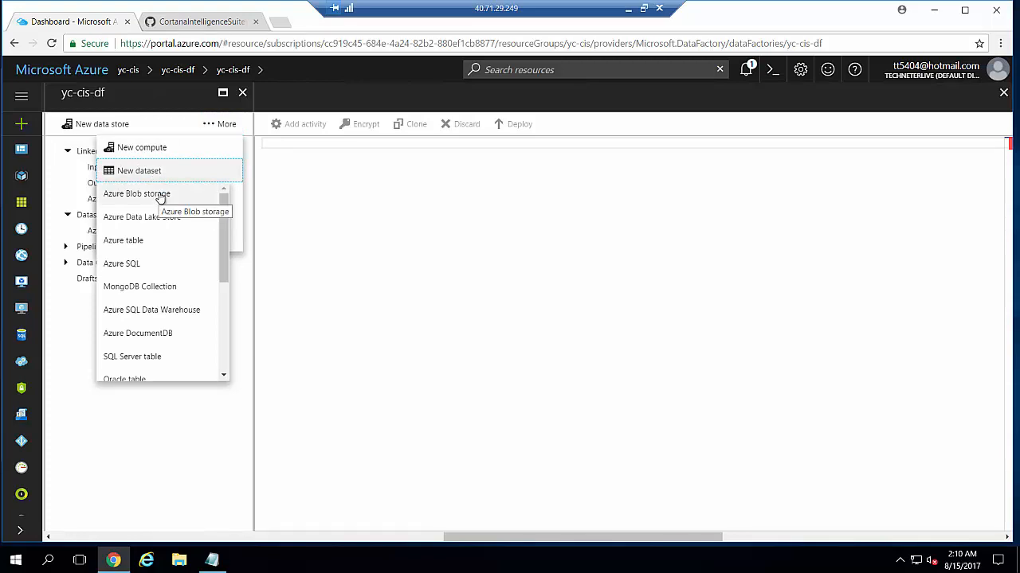
{"action": "left_click", "coordinate": [160, 197]}
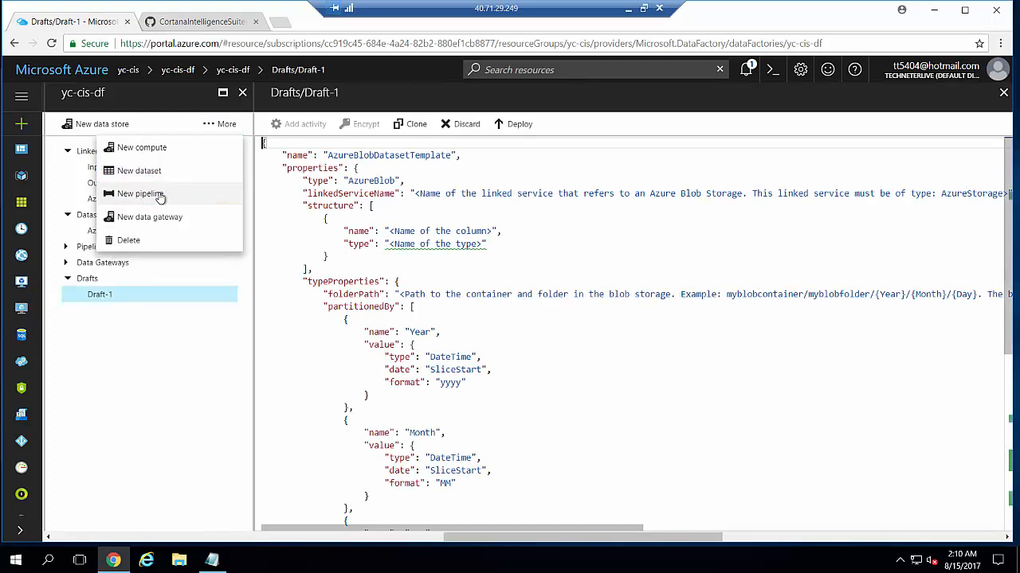
{"action": "left_click", "coordinate": [162, 172]}
{"action": "left_click", "coordinate": [163, 172]}
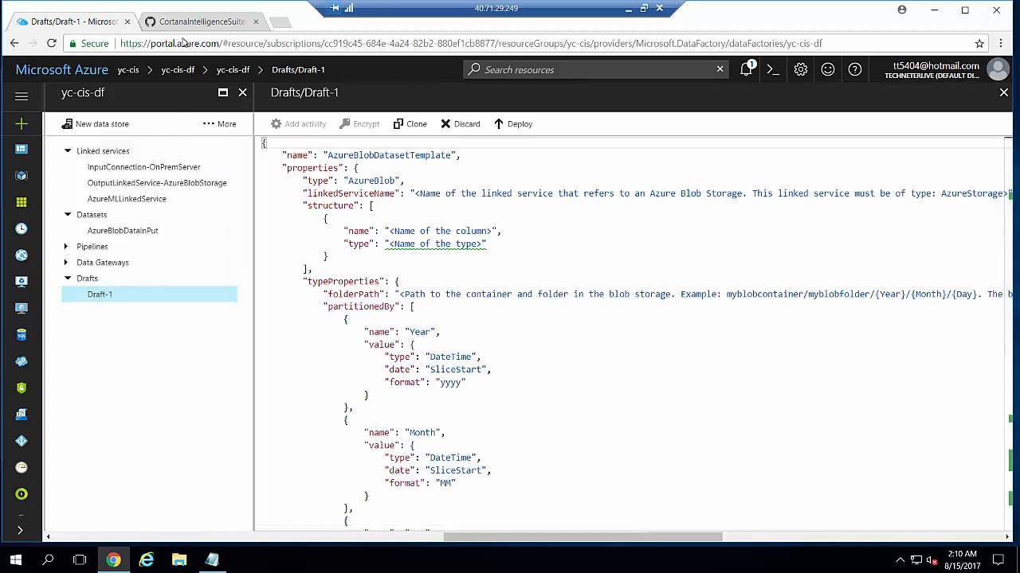
Copy the AzureBlobScoredDataOutPut JSON from Task 3 of Exercise 4 in the workshop manual
{"action": "left_click", "coordinate": [198, 22]}
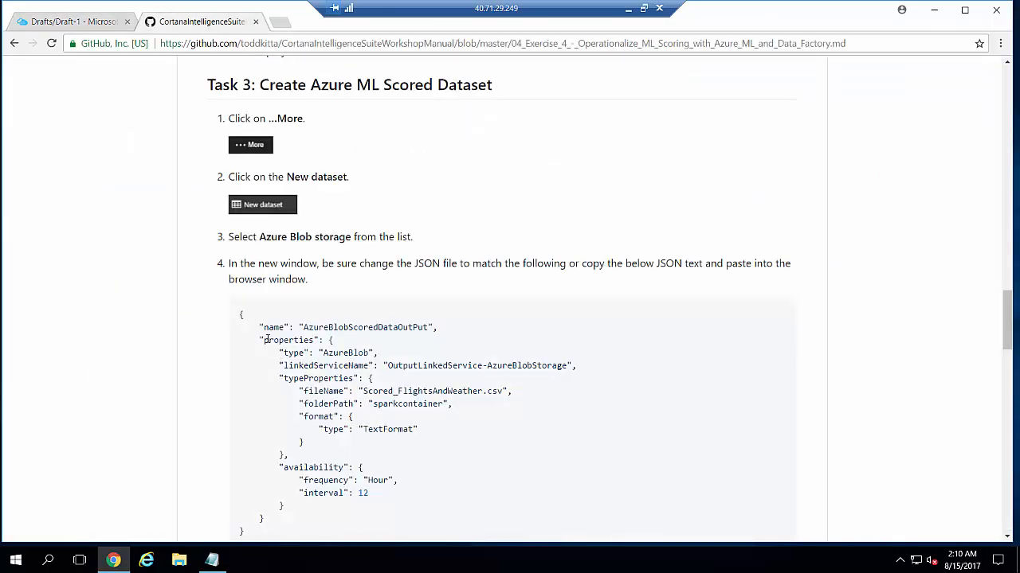
{"action": "left_click_drag", "start_coordinate": [241, 315], "coordinate": [251, 529]}
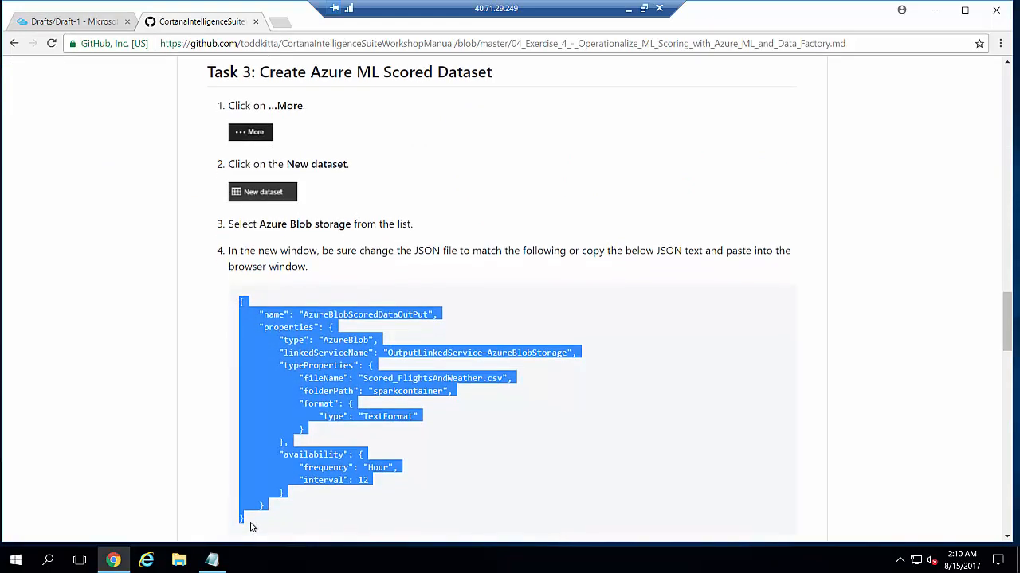
{"action": "right_click", "coordinate": [257, 427]}
{"action": "left_click", "coordinate": [290, 436]}
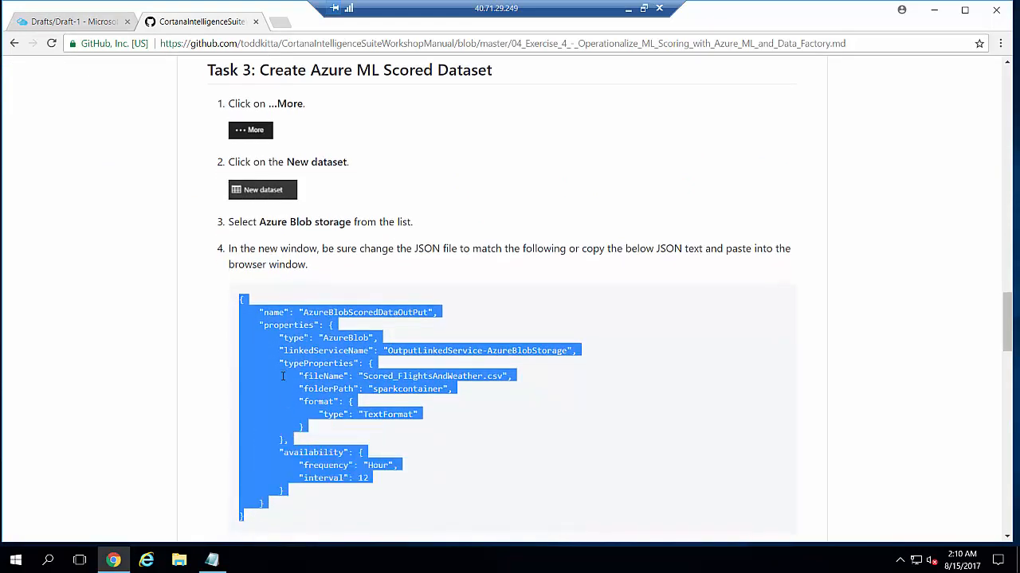
Replace the scored dataset draft's template with the copied AzureBlobScoredDataOutPut JSON and deploy the dataset
{"action": "left_click", "coordinate": [90, 21]}
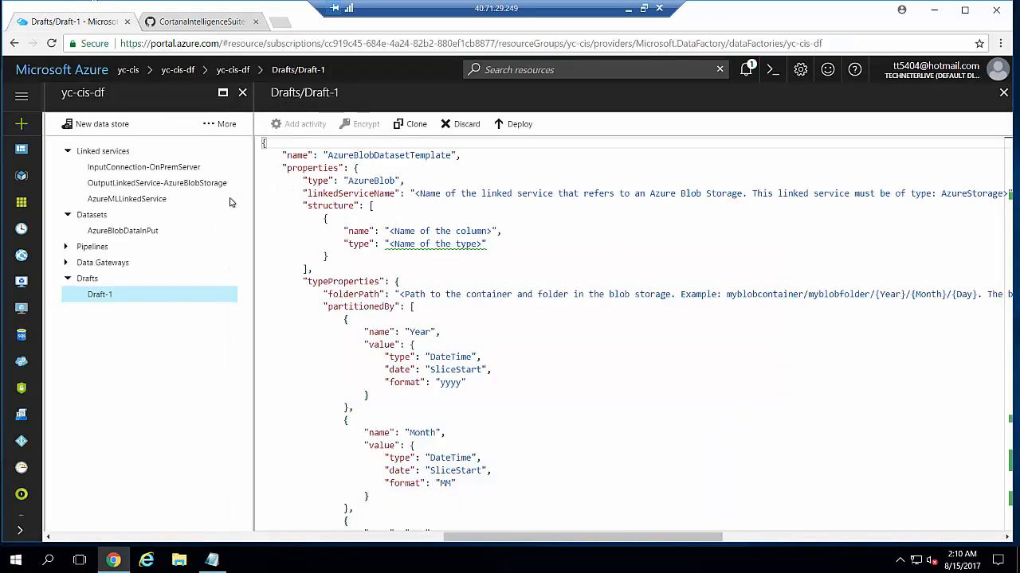
{"action": "key", "text": "ctrl+a"}
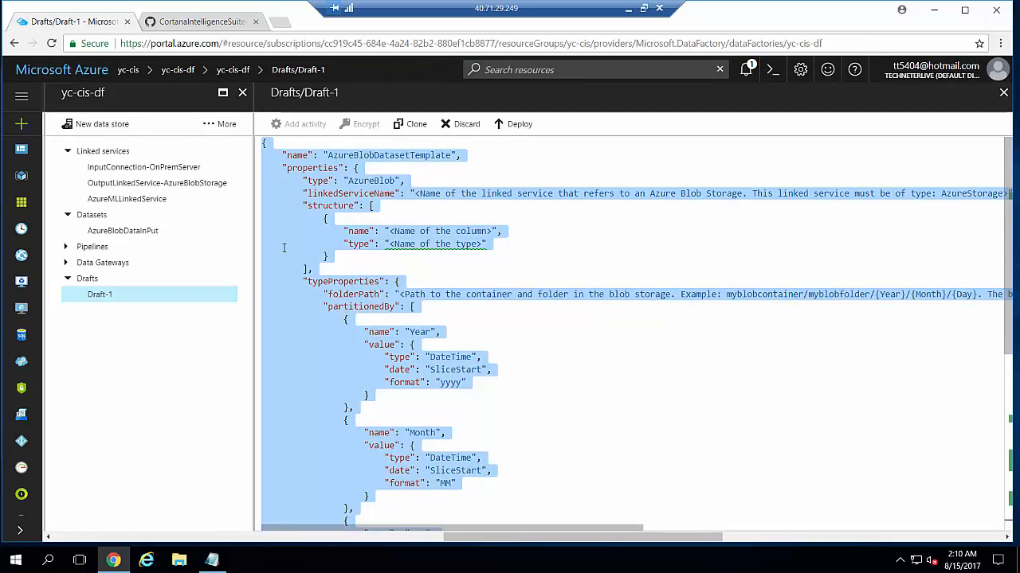
{"action": "key", "text": "ctrl+v"}
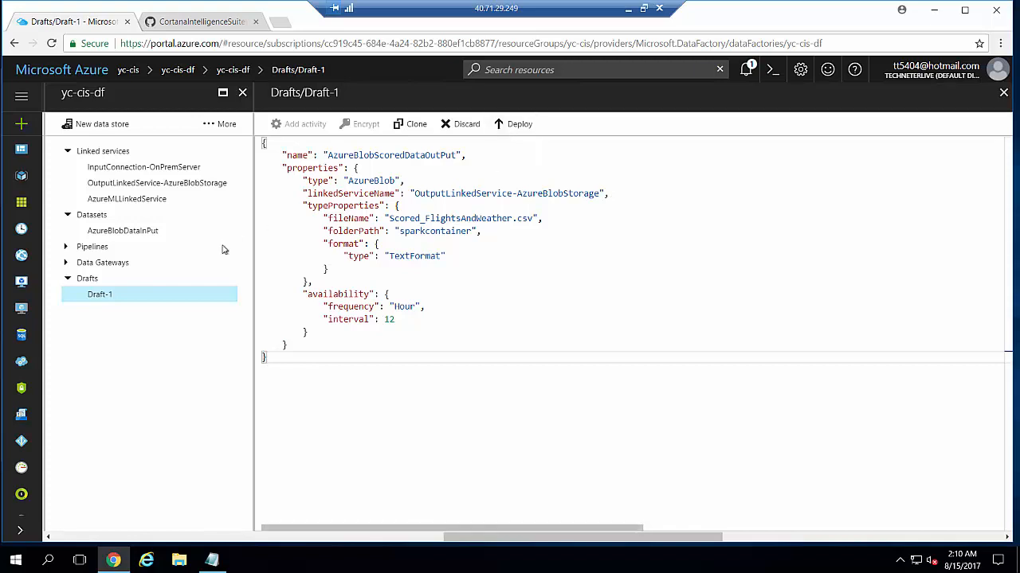
{"action": "left_click", "coordinate": [515, 129]}
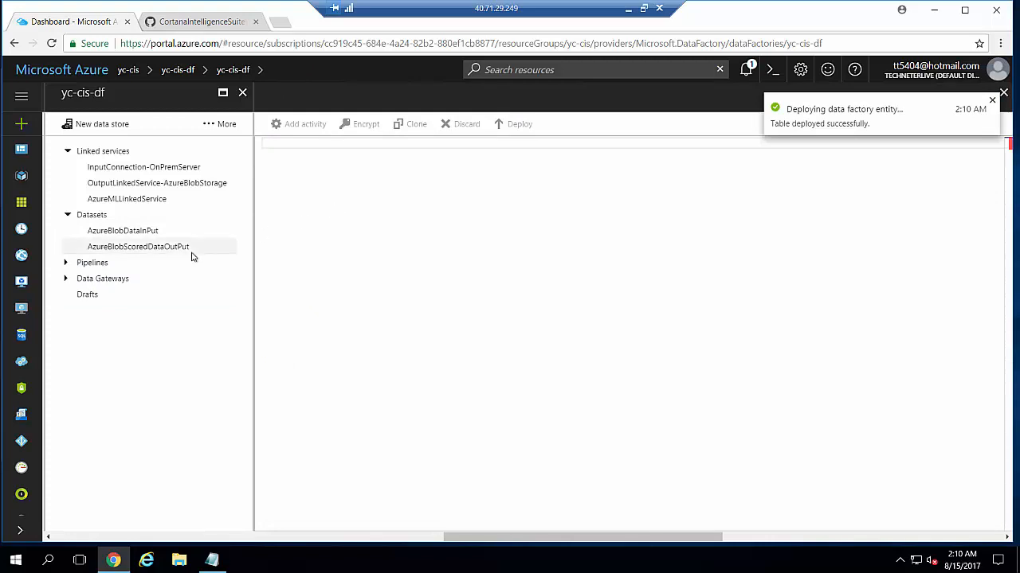
Copy the PredictivePipeline JSON from Task 4 of Exercise 4 in the workshop manual
{"action": "left_click", "coordinate": [199, 21]}
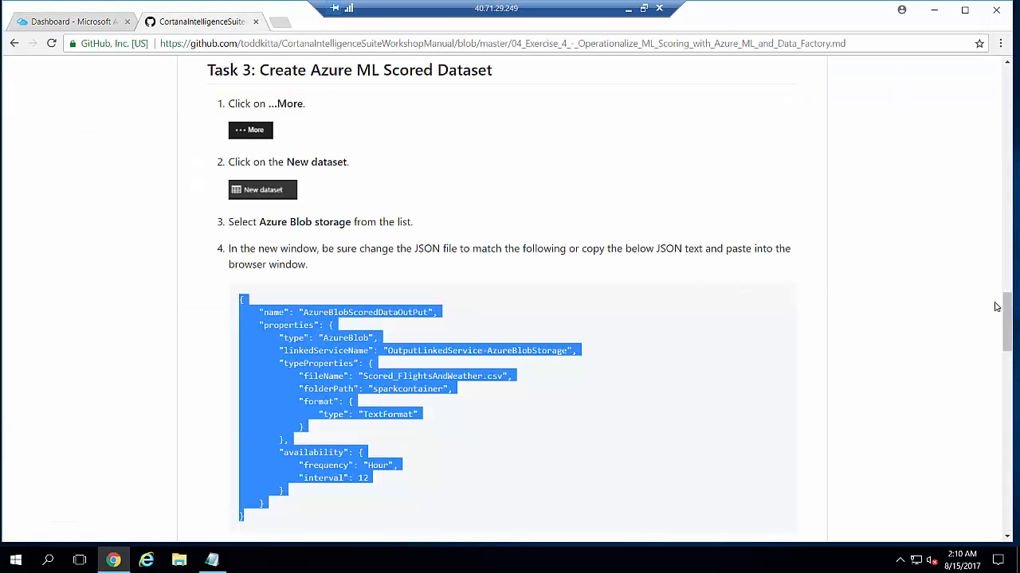
{"action": "left_click_drag", "start_coordinate": [1007, 314], "coordinate": [1008, 364]}
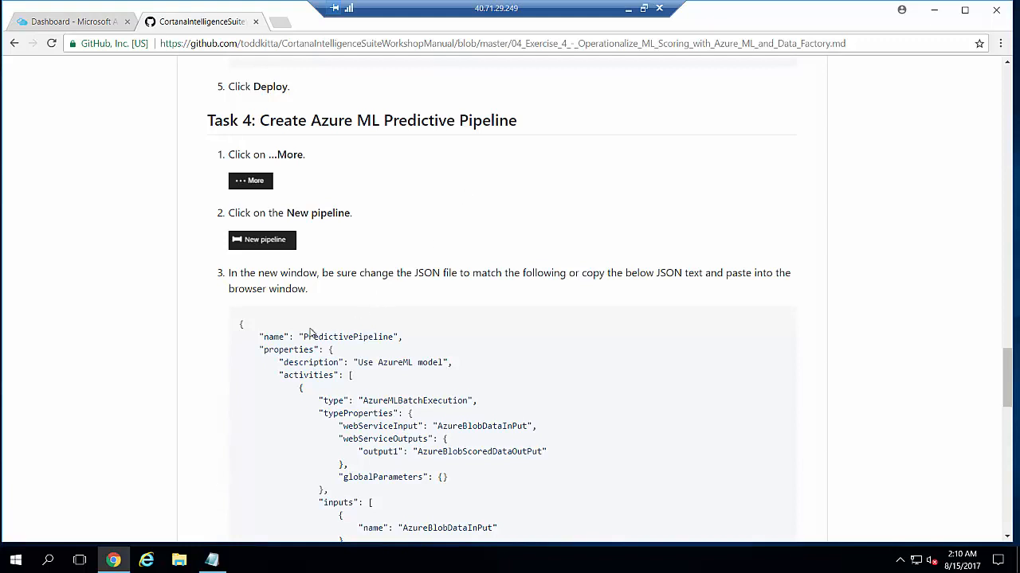
{"action": "left_click_drag", "start_coordinate": [251, 343], "coordinate": [294, 114]}
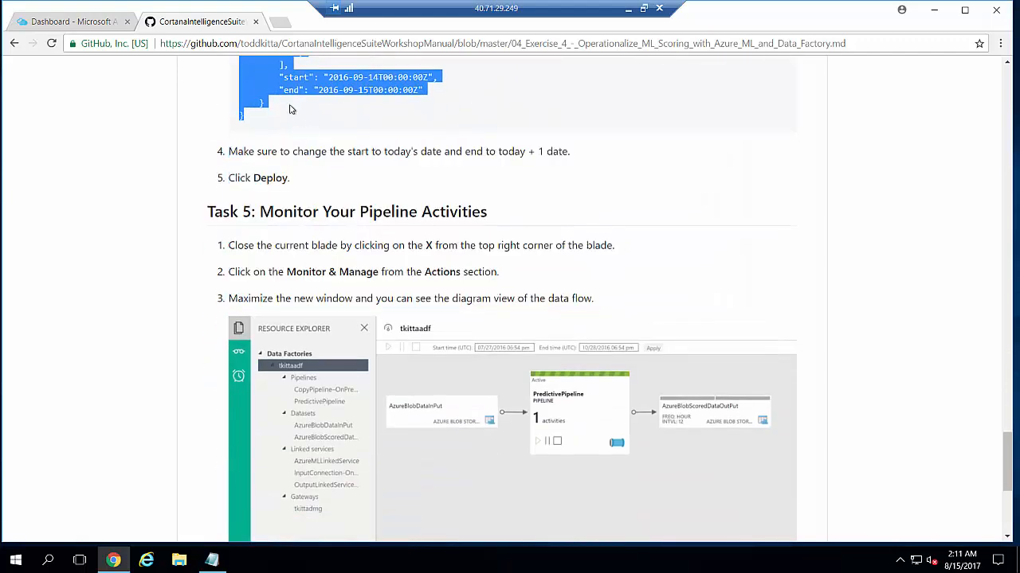
{"action": "right_click", "coordinate": [273, 91]}
{"action": "left_click", "coordinate": [296, 98]}
Create a new pipeline draft in the yc-cis-df data factory
{"action": "left_click", "coordinate": [112, 21]}
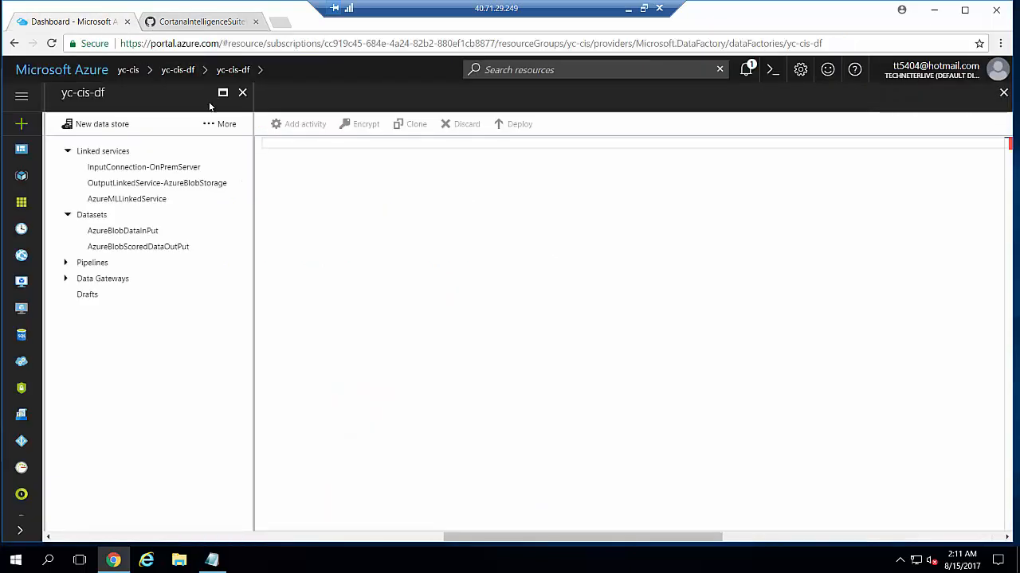
{"action": "left_click", "coordinate": [225, 124]}
{"action": "left_click", "coordinate": [150, 199]}
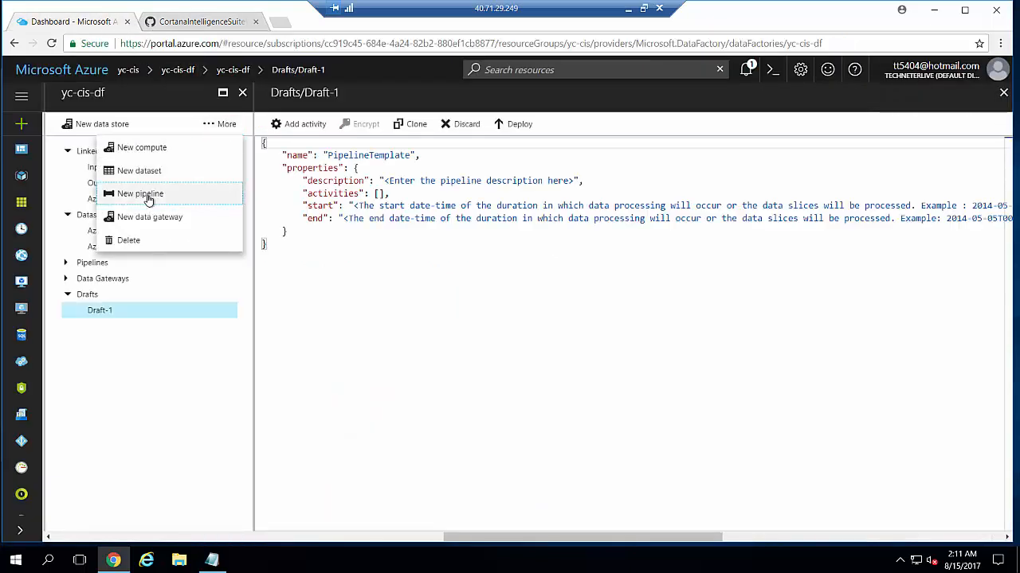
Replace the pipeline draft's template with the copied PredictivePipeline JSON and deploy it with the pipelines list expanded
{"action": "left_click", "coordinate": [302, 293]}
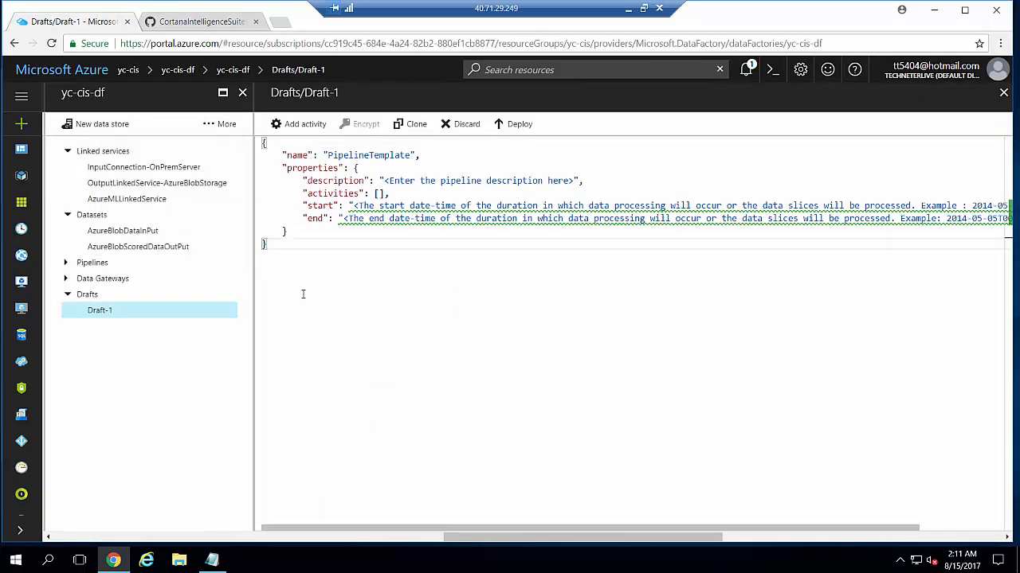
{"action": "key", "text": "ctrl+a"}
{"action": "key", "text": "ctrl+v"}
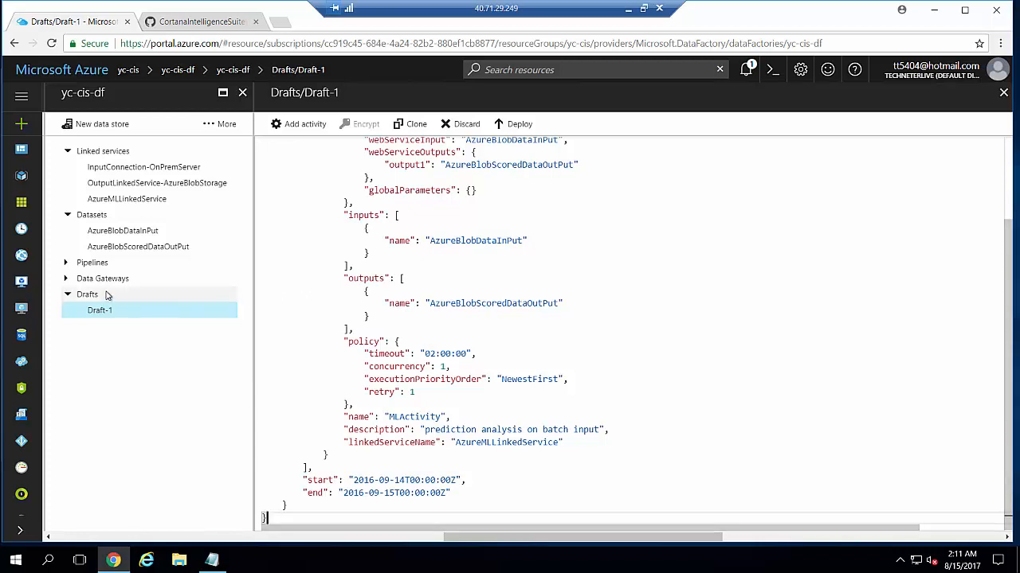
{"action": "left_click", "coordinate": [68, 264]}
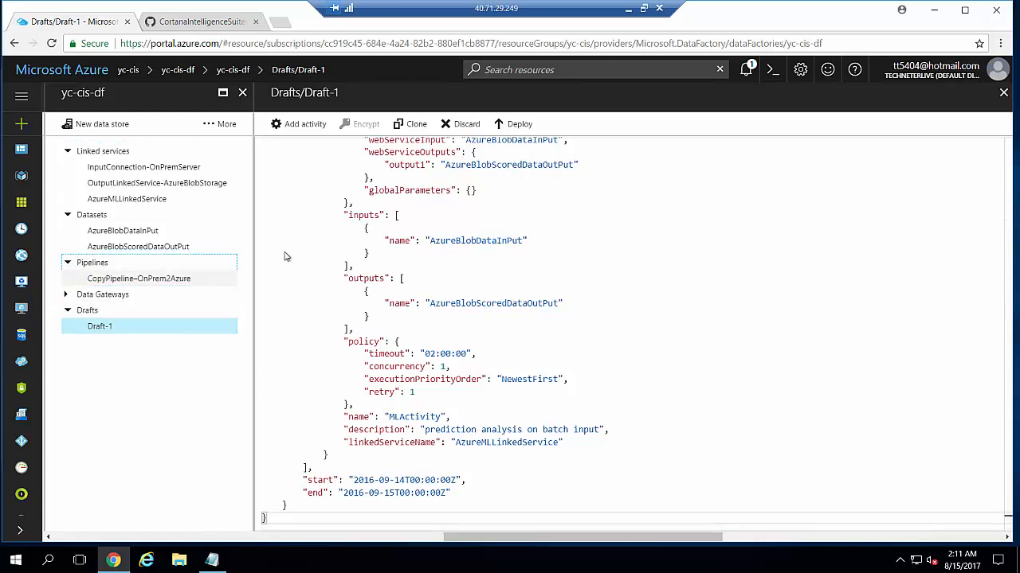
{"action": "left_click", "coordinate": [519, 127]}
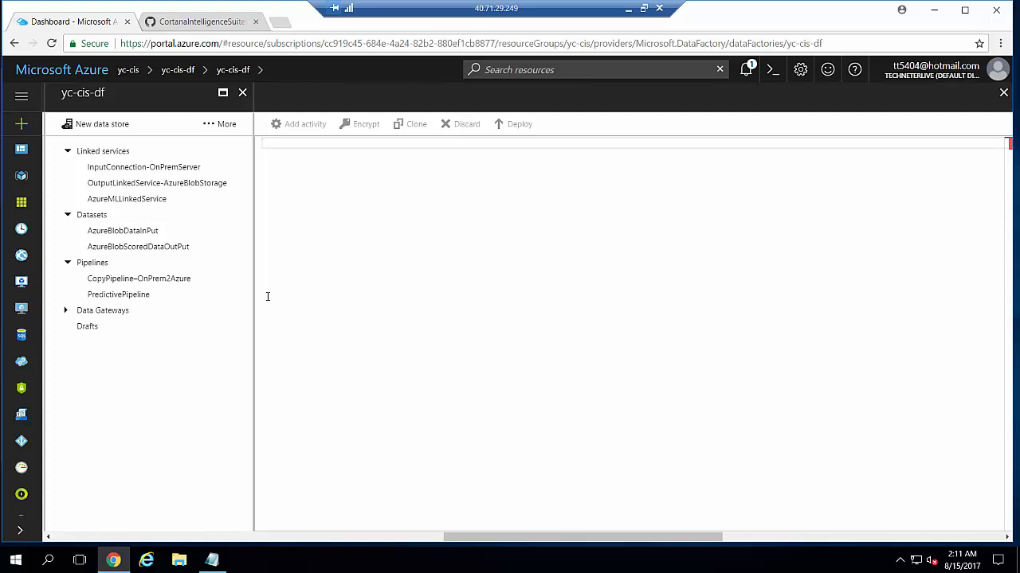
Read the Task 5 monitoring instructions in the manual and open Monitor & Manage for the yc-cis-df data factory
{"action": "left_click", "coordinate": [188, 27]}
{"action": "left_click", "coordinate": [582, 180]}
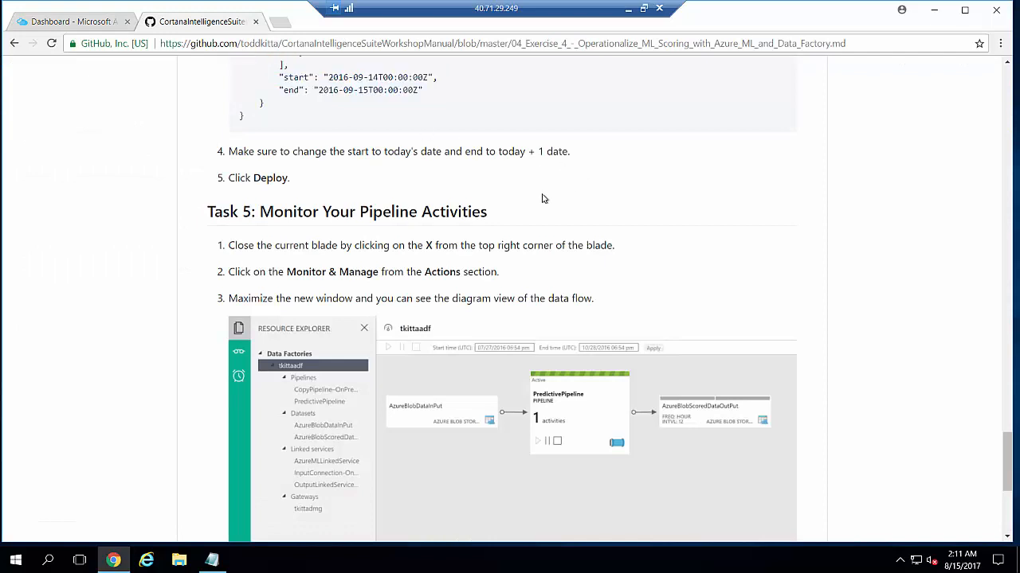
{"action": "left_click", "coordinate": [91, 22]}
{"action": "left_click", "coordinate": [244, 92]}
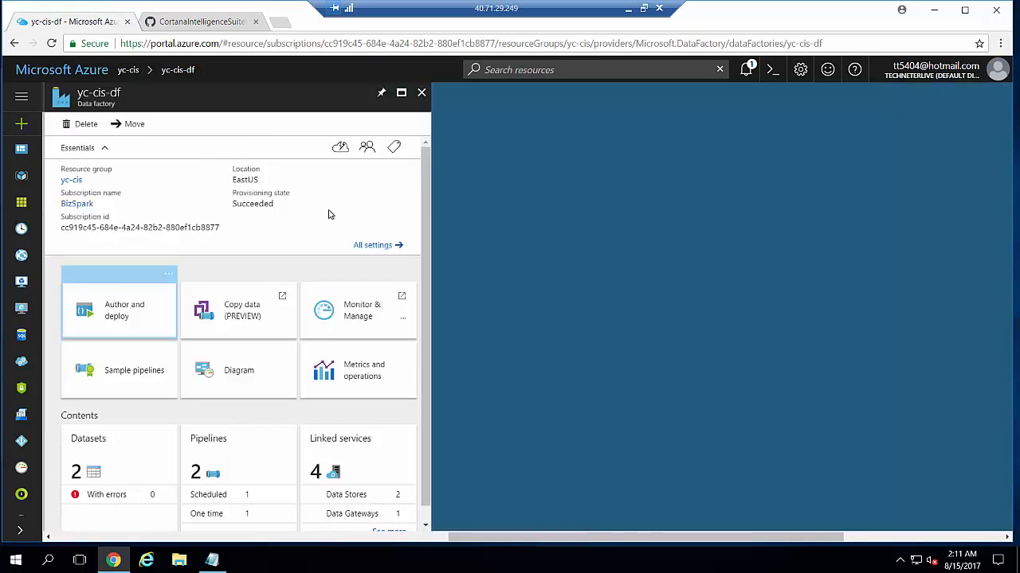
{"action": "left_click", "coordinate": [360, 323]}
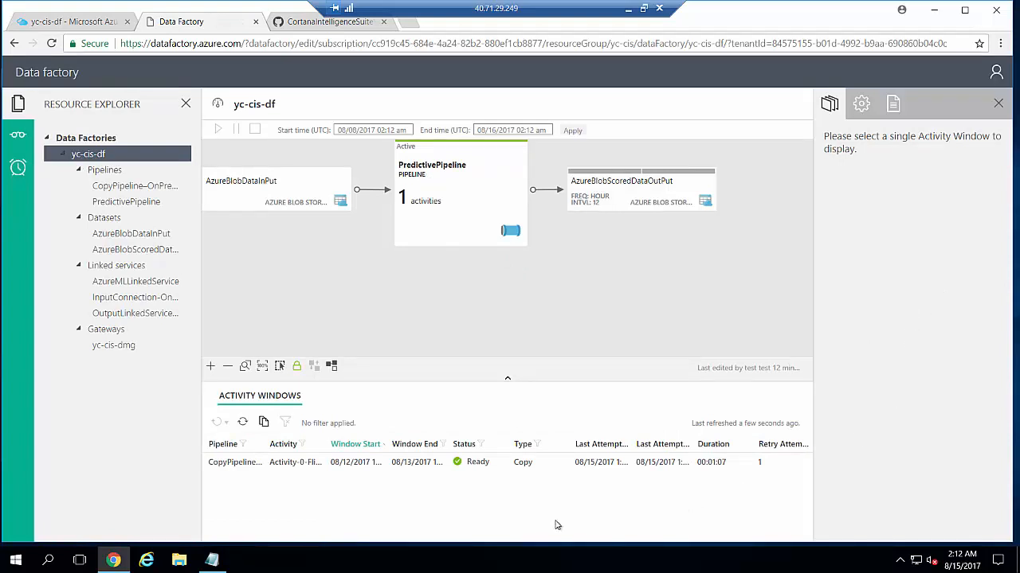
Examine the properties of AzureBlobDataInPut, PredictivePipeline and AzureBlobScoredDataOutPut in the data flow diagram
{"action": "mouse_move", "coordinate": [479, 475]}
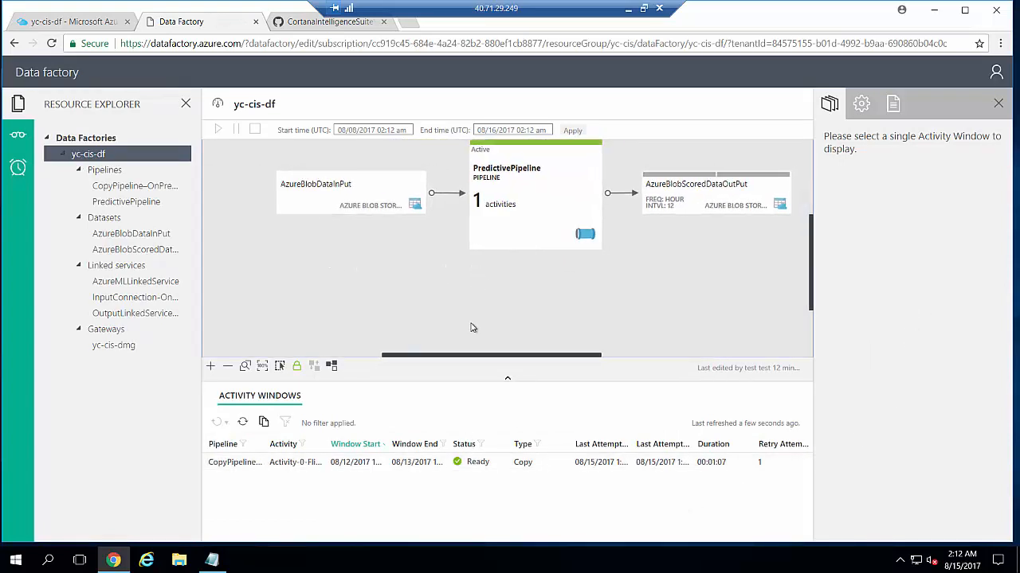
{"action": "left_click_drag", "start_coordinate": [475, 360], "coordinate": [501, 359]}
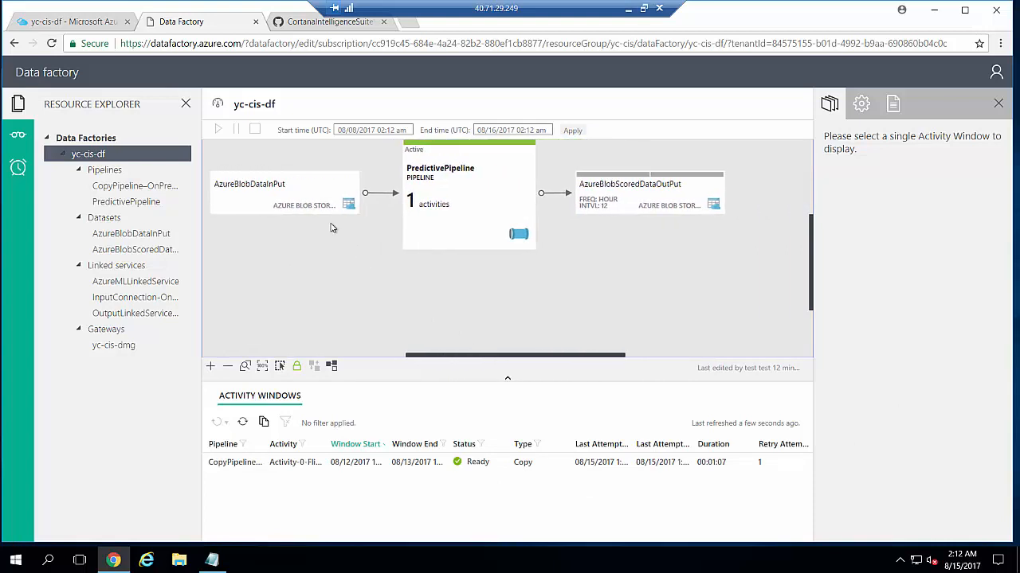
{"action": "left_click", "coordinate": [309, 199]}
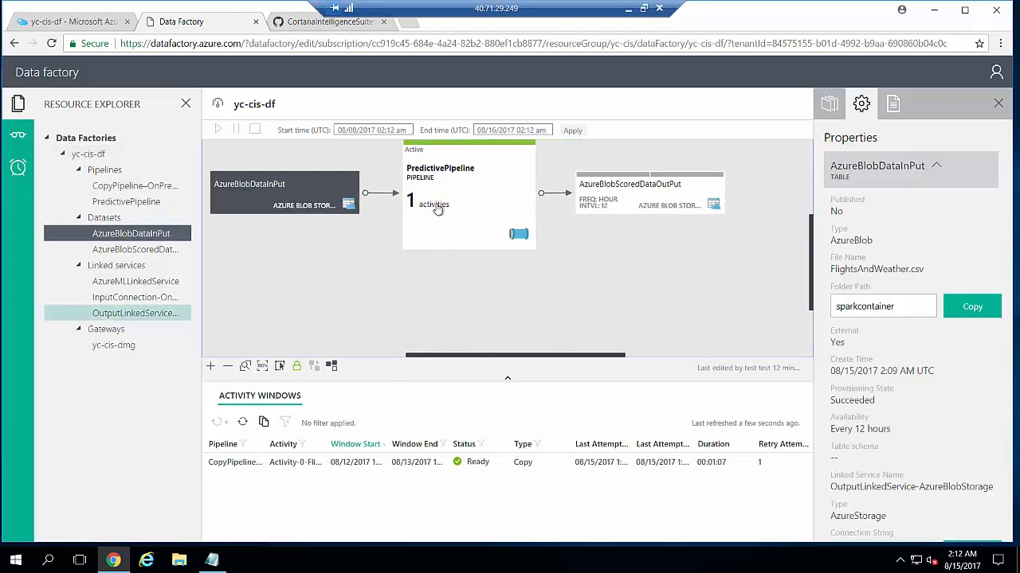
{"action": "left_click", "coordinate": [431, 208]}
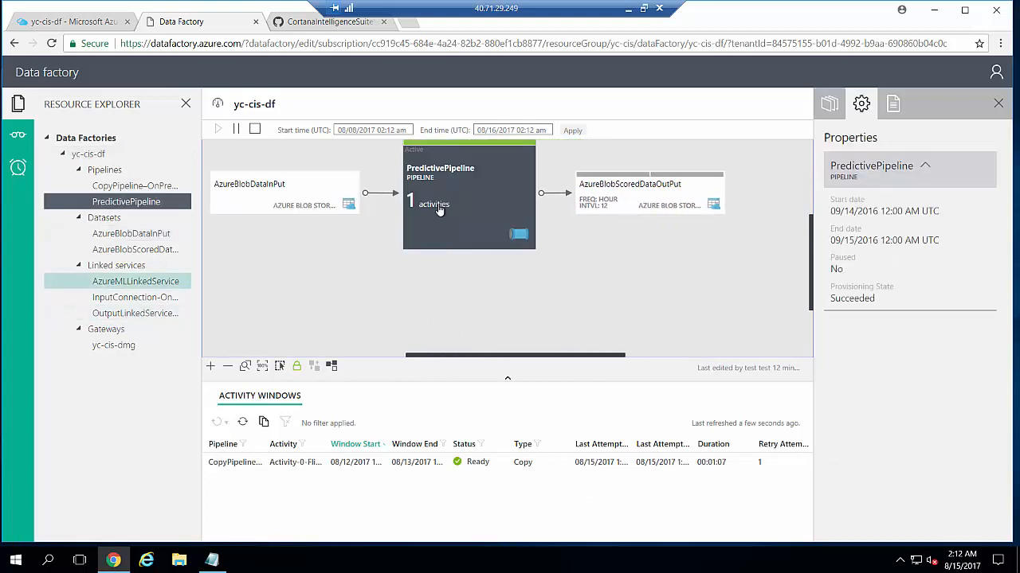
{"action": "left_click", "coordinate": [695, 205]}
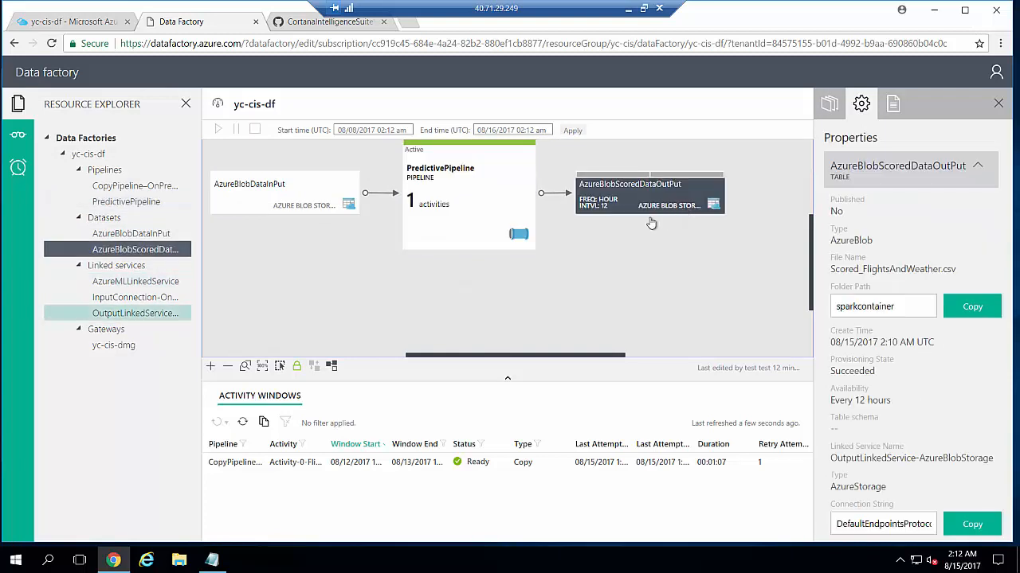
{"action": "left_click", "coordinate": [477, 242]}
{"action": "left_click", "coordinate": [364, 254]}
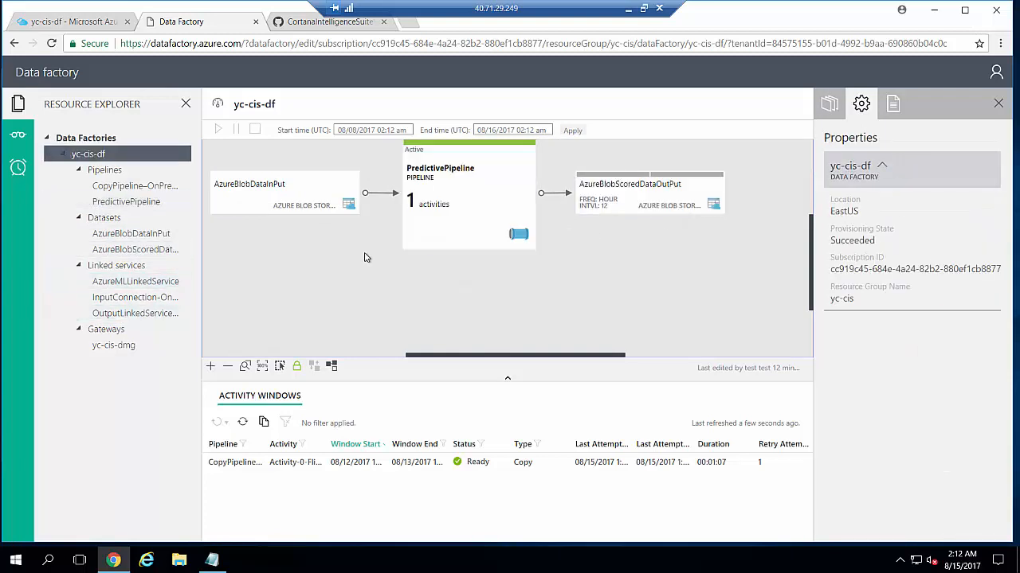
Close the Monitor & Manage page and read the remaining Task 5 instructions in the workshop manual
{"action": "left_click", "coordinate": [256, 21]}
{"action": "left_click", "coordinate": [173, 28]}
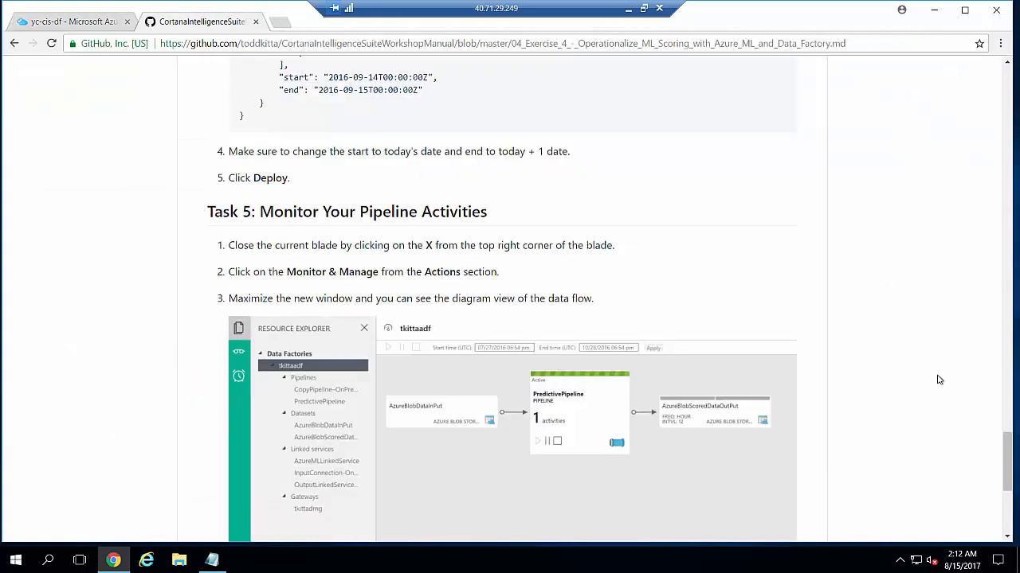
{"action": "left_click_drag", "start_coordinate": [1007, 447], "coordinate": [1007, 475]}
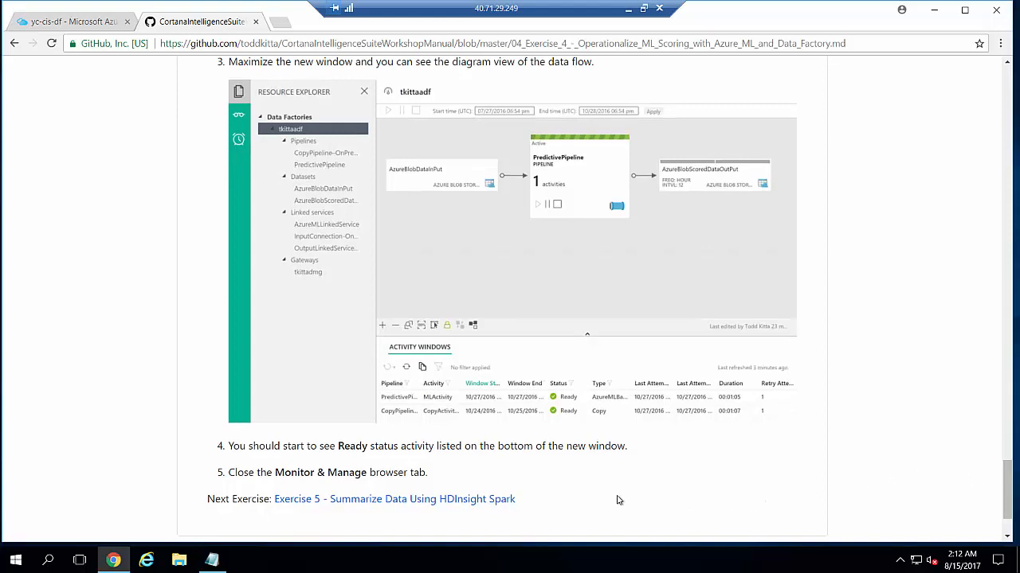
Open the workshop manual's main README page at aka.ms/cortanamanual
{"action": "left_click", "coordinate": [278, 45]}
{"action": "type", "text": "aka."}
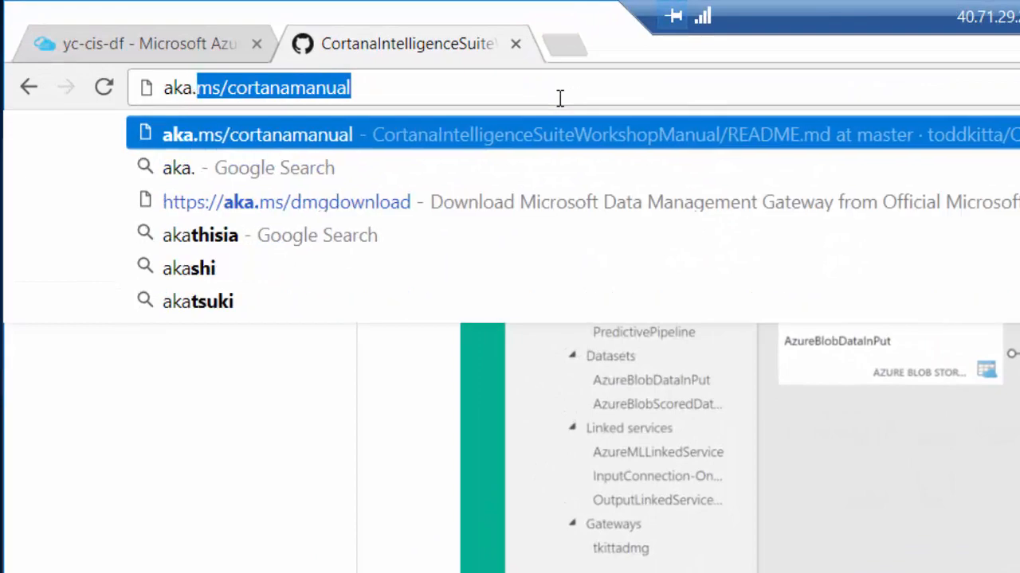
{"action": "type", "text": "ms/cortanama"}
{"action": "key", "text": "Return"}
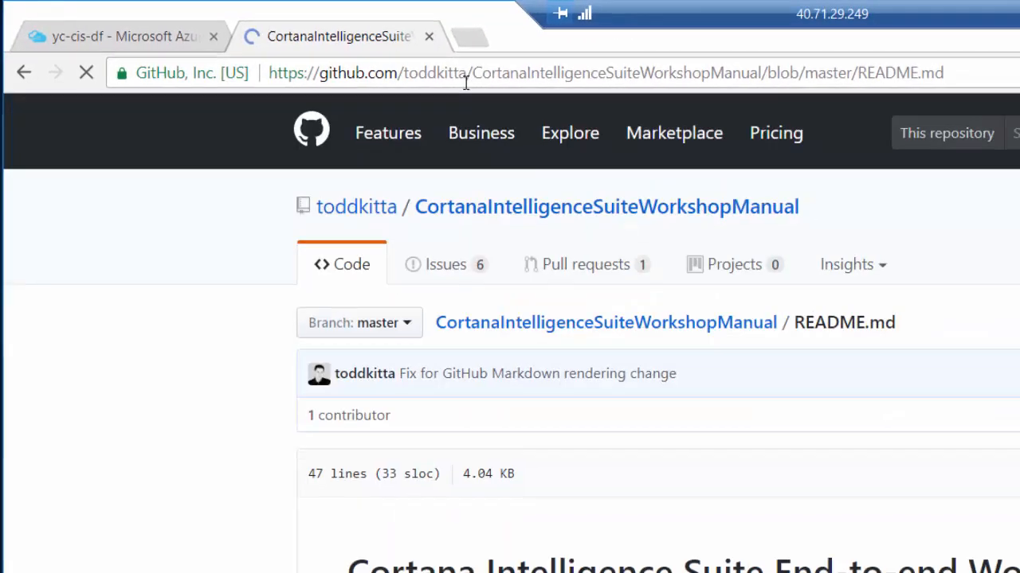